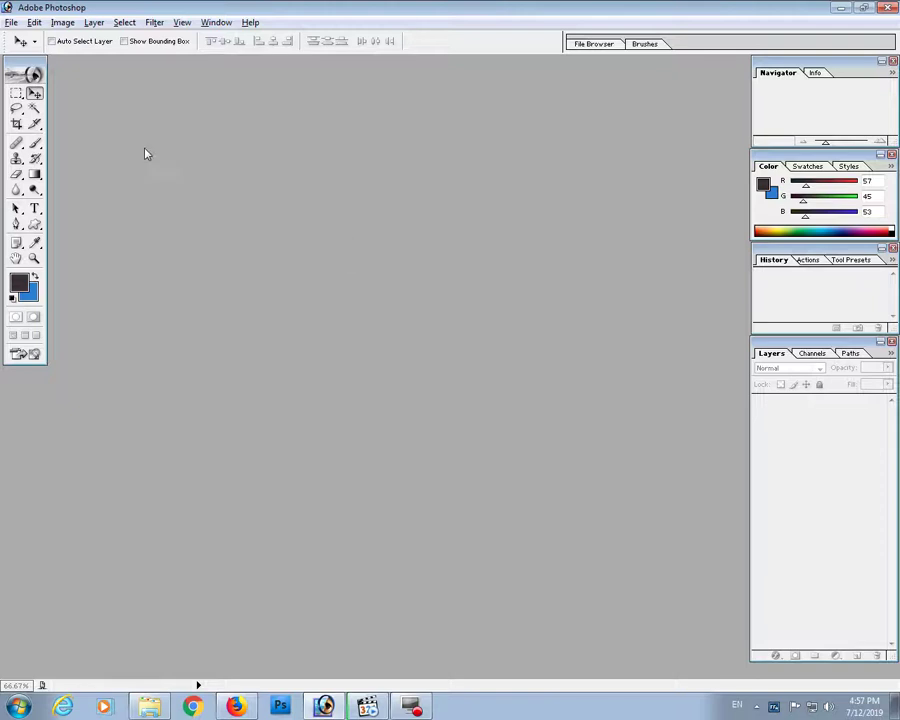
# - Create Untitled-1: 8 × 3 inches, 300 pixels/inch, with transparent contents
pyautogui.click(11, 22)
pyautogui.click(30, 38)
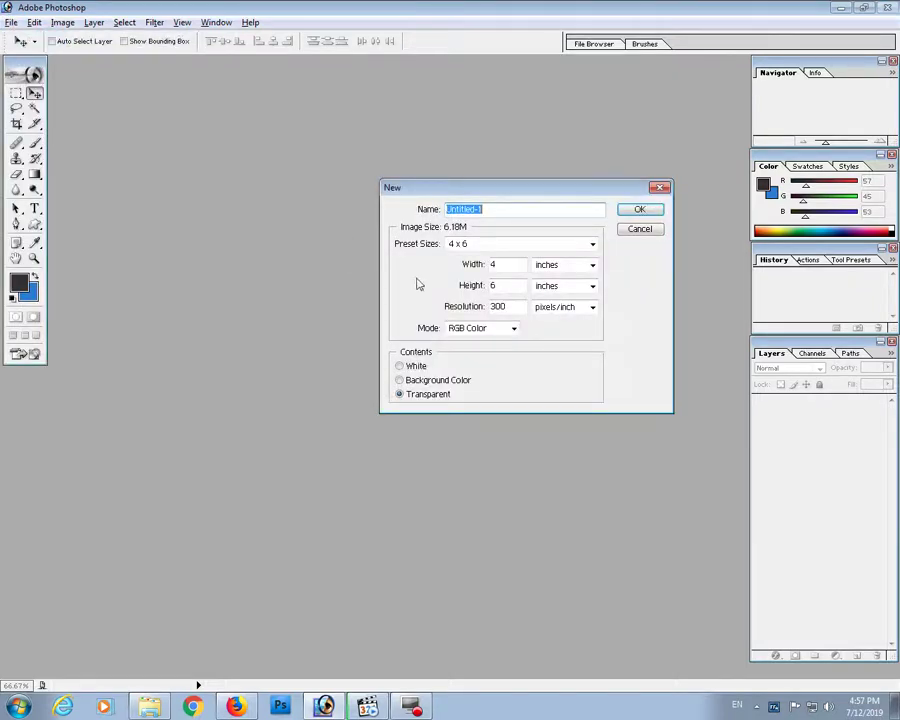
pyautogui.doubleClick(513, 264)
pyautogui.write('8')
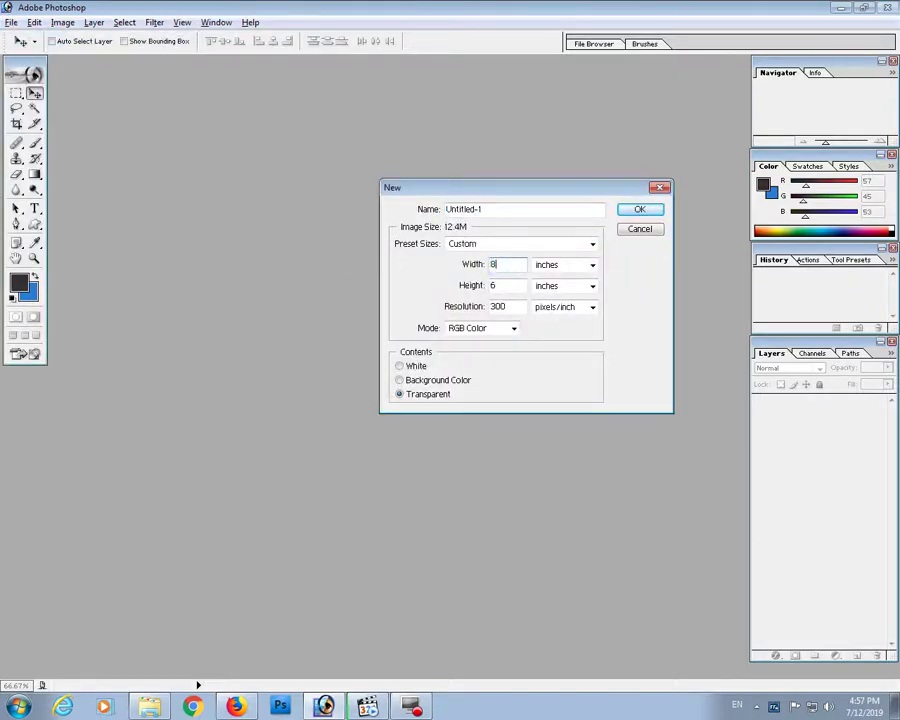
pyautogui.press('Tab')
pyautogui.press('Return')
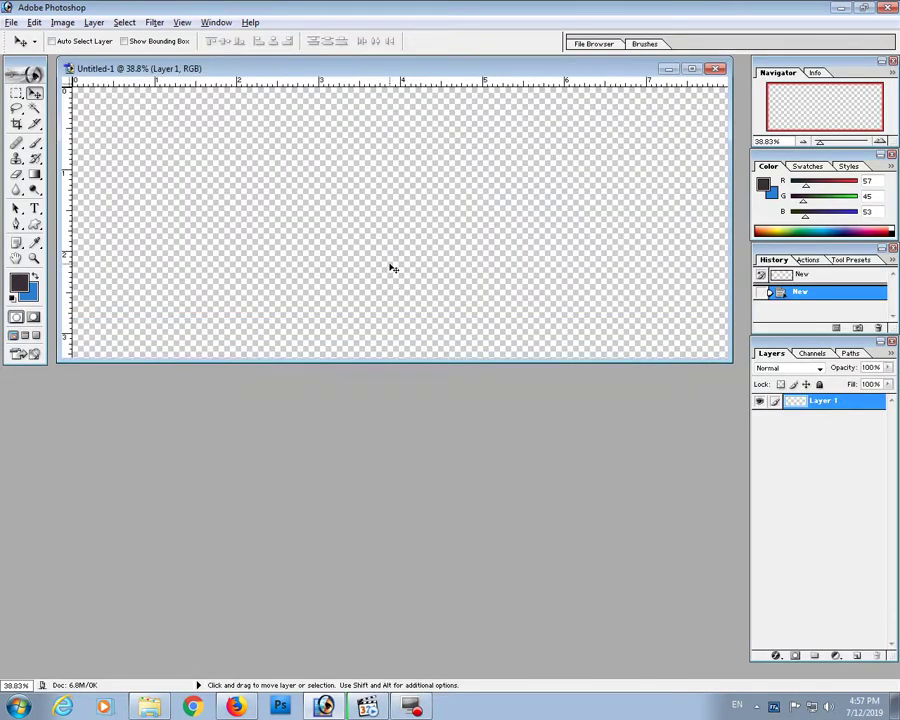
# - Open Background.jpg from the Mug Template folder and drag it into Untitled-1 as Layer 2
pyautogui.moveTo(426, 68); pyautogui.dragTo(418, 141)
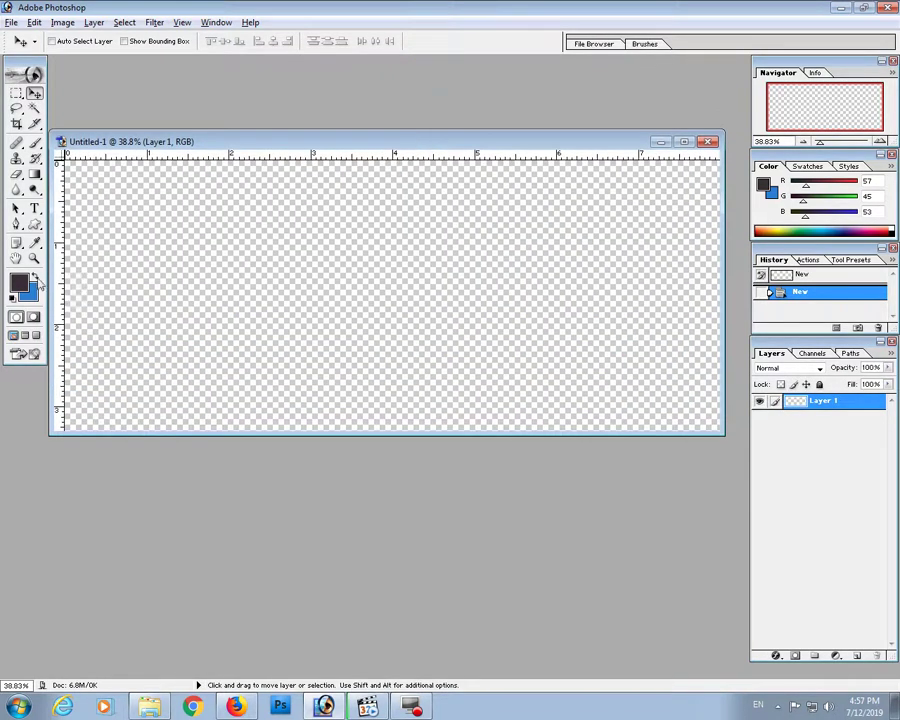
pyautogui.click(152, 708)
pyautogui.moveTo(298, 194)
pyautogui.mouseDown()
pyautogui.moveTo(343, 685)
pyautogui.moveTo(370, 222)
pyautogui.mouseUp()
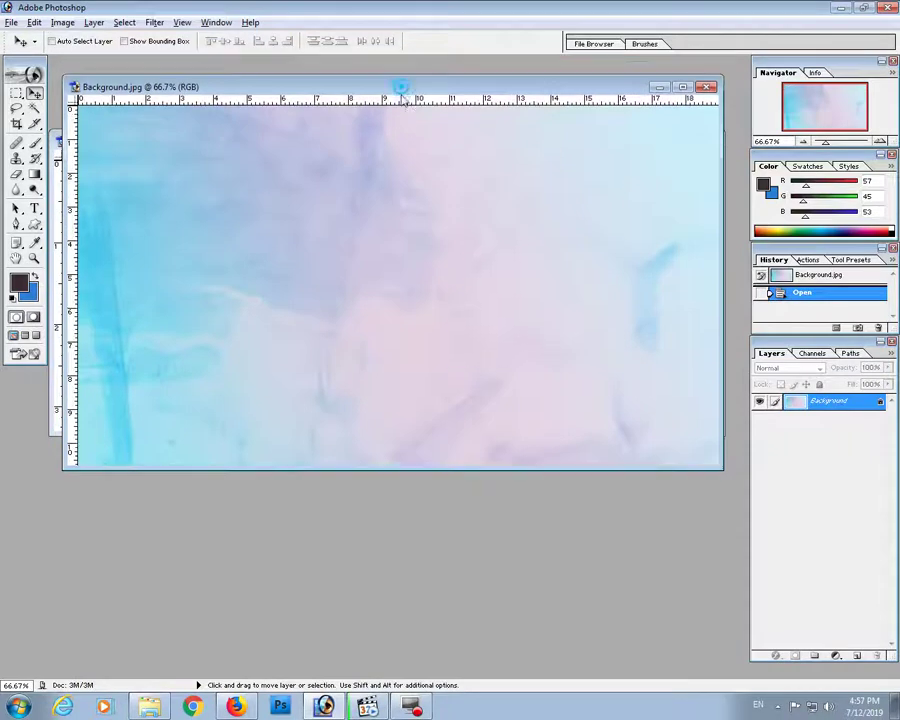
pyautogui.moveTo(403, 79); pyautogui.dragTo(403, 241)
pyautogui.moveTo(290, 320)
pyautogui.mouseDown()
pyautogui.moveTo(315, 222)
pyautogui.moveTo(271, 249)
pyautogui.moveTo(215, 237)
pyautogui.mouseUp()
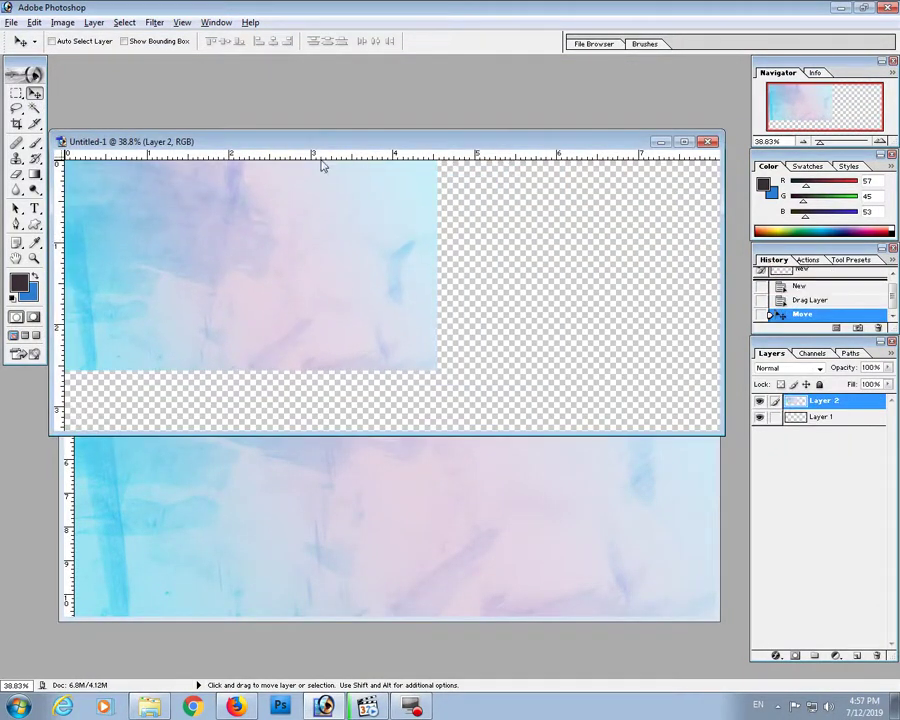
pyautogui.moveTo(324, 146); pyautogui.dragTo(325, 137)
pyautogui.click(337, 279)
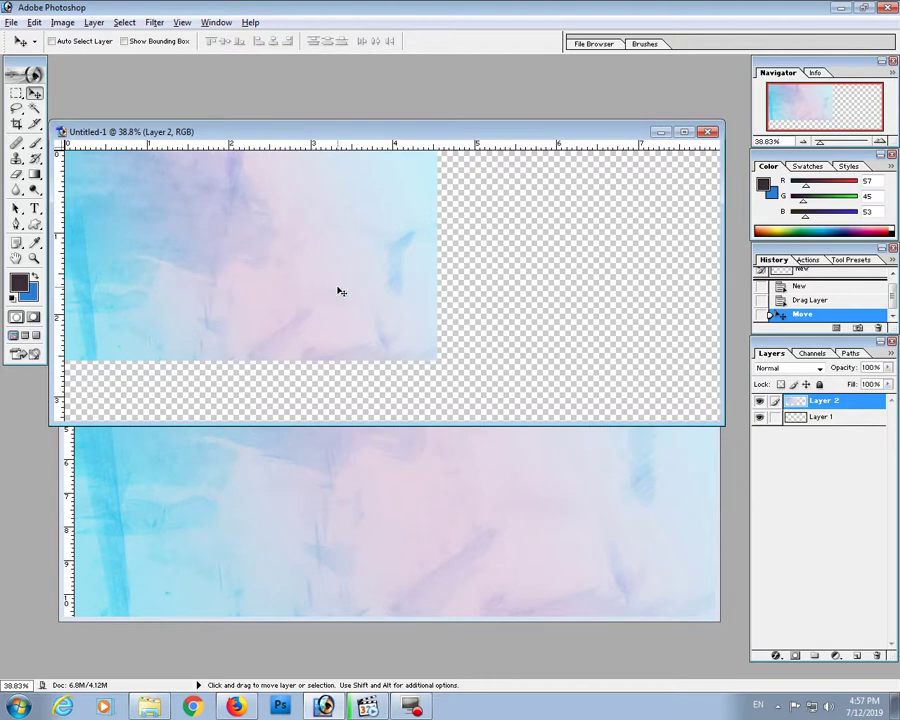
# - Scale Layer 2 to about 130% with Free Transform, shifting it slightly left
pyautogui.click(33, 22)
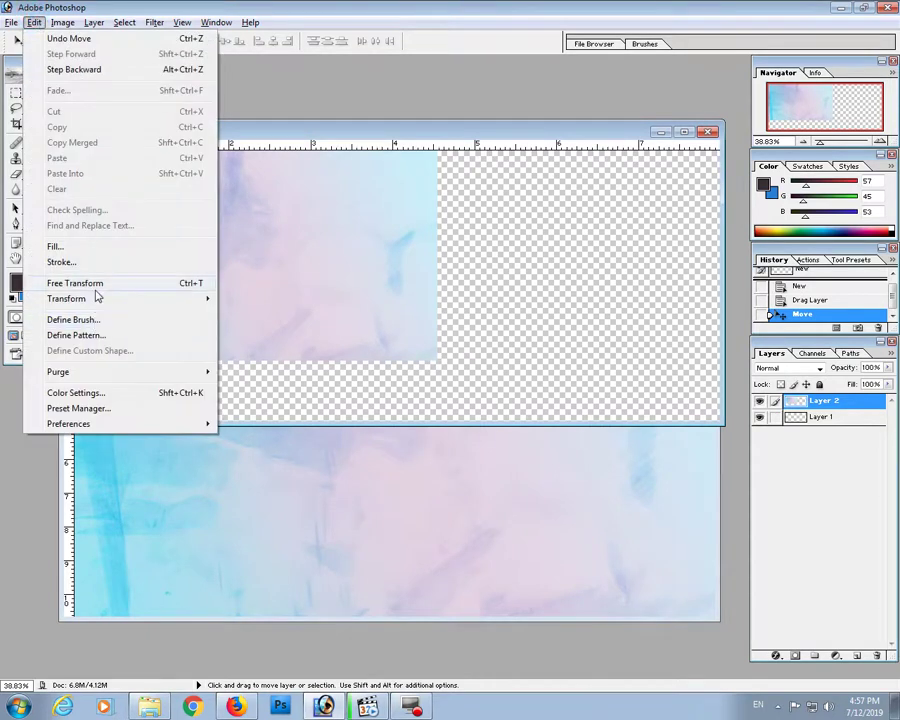
pyautogui.click(94, 283)
pyautogui.moveTo(437, 360); pyautogui.dragTo(554, 417)
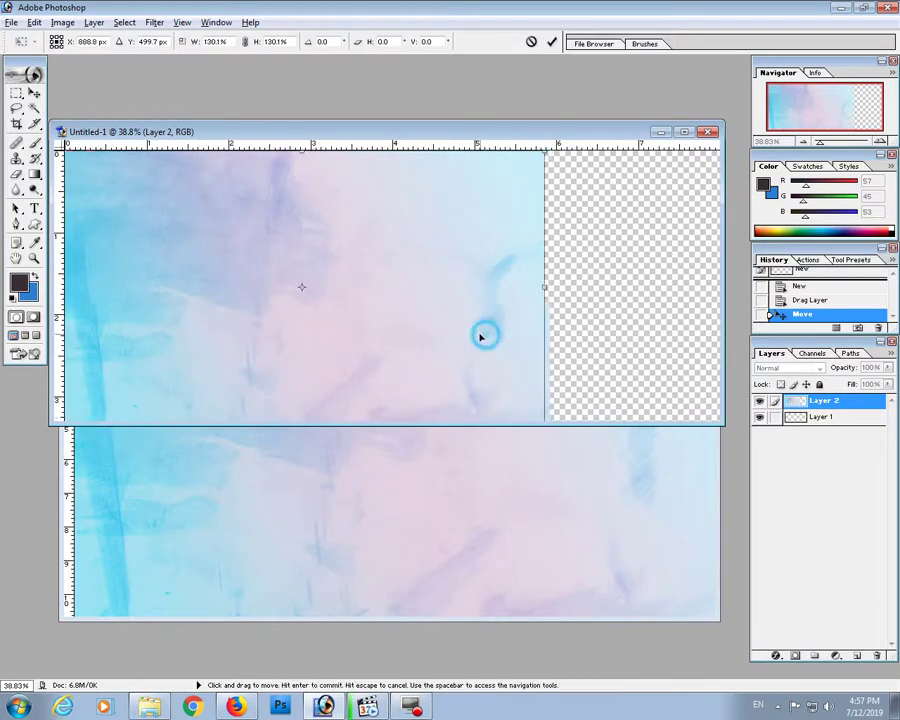
pyautogui.moveTo(482, 332); pyautogui.dragTo(462, 334)
pyautogui.press('Return')
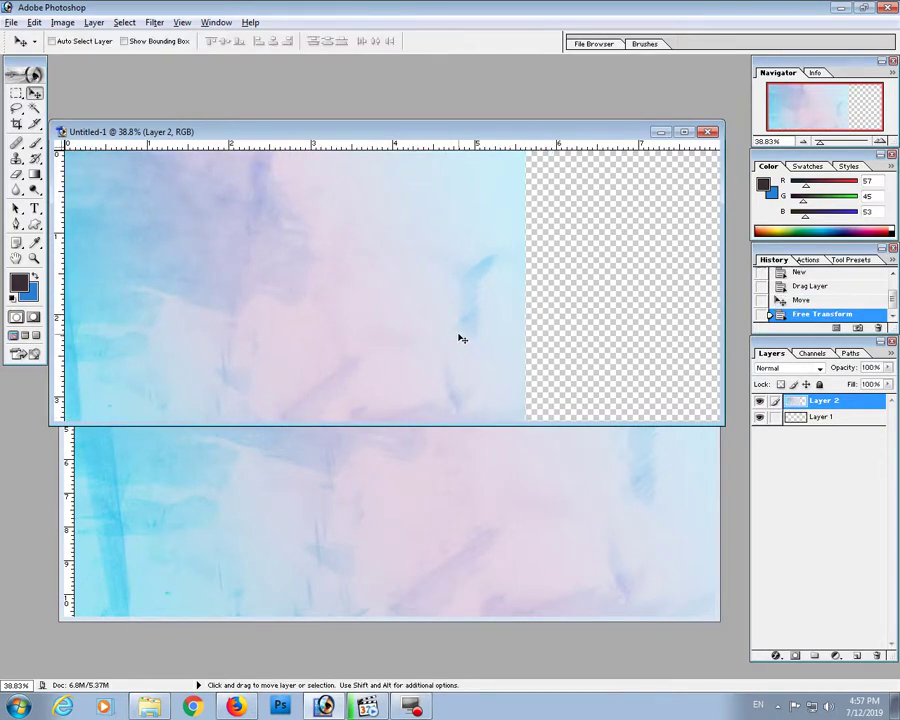
# - Duplicate Layer 2 as Layer 2 copy
pyautogui.click(34, 22)
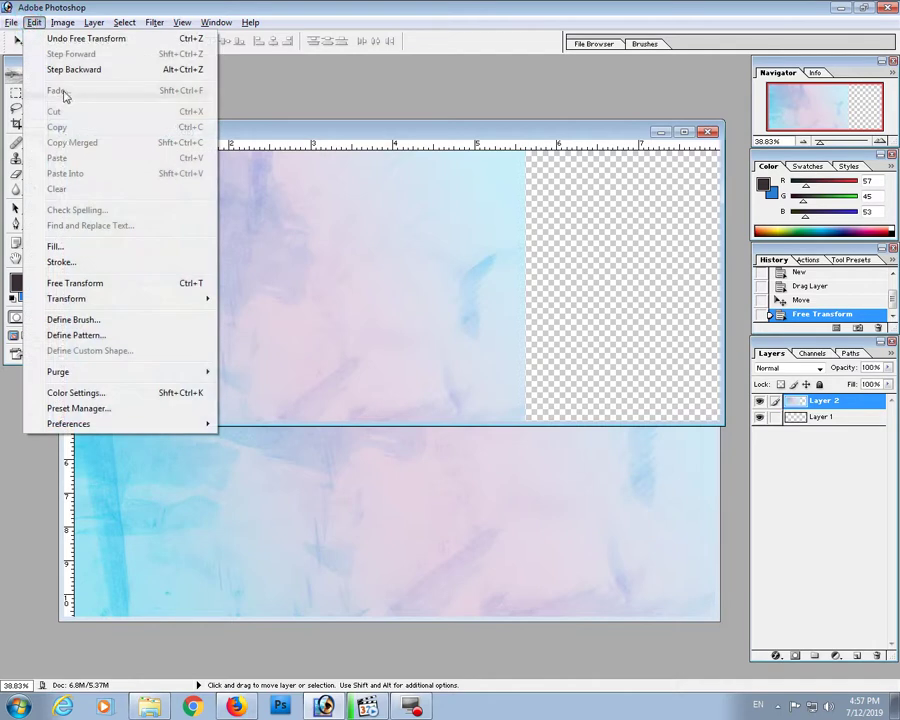
pyautogui.click(303, 303)
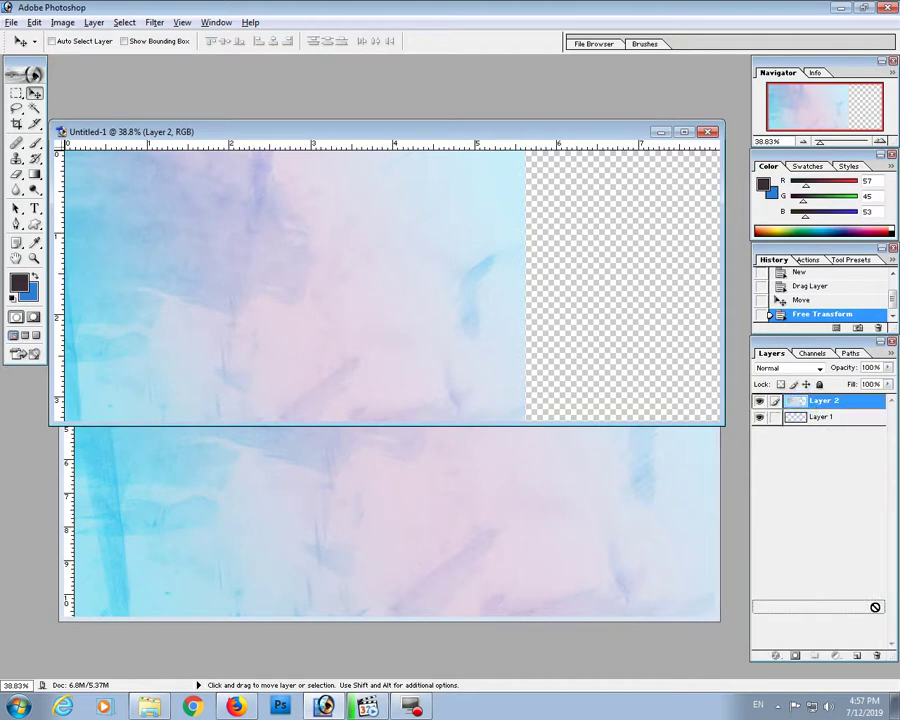
pyautogui.moveTo(802, 406); pyautogui.dragTo(857, 655)
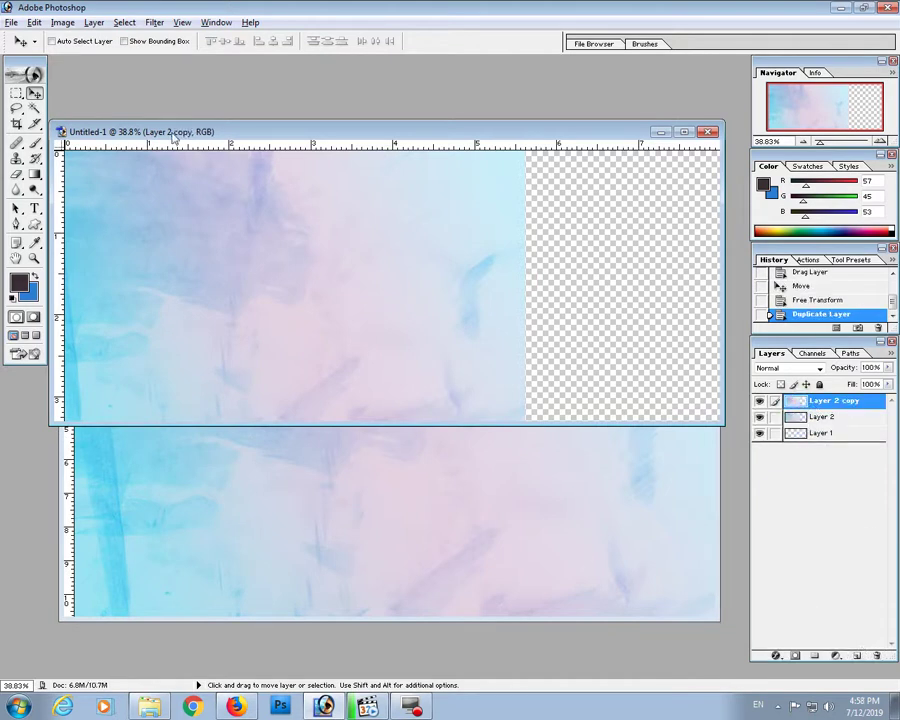
# - Flip Layer 2 copy horizontally, move it to the banner's right side, and link it with Layer 2
pyautogui.click(34, 22)
pyautogui.click(88, 281)
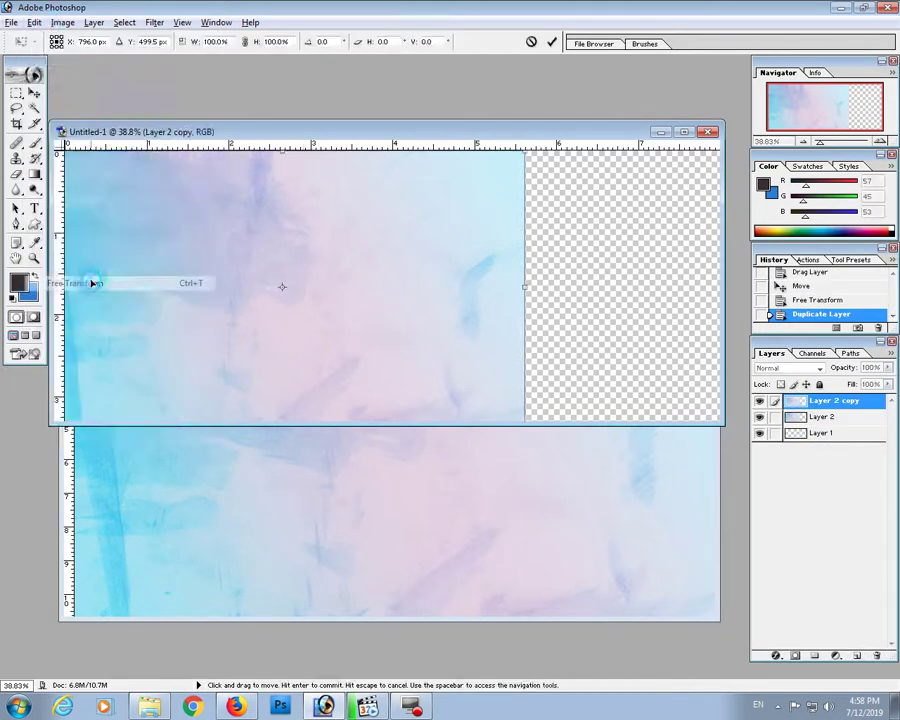
pyautogui.rightClick(404, 239)
pyautogui.click(471, 405)
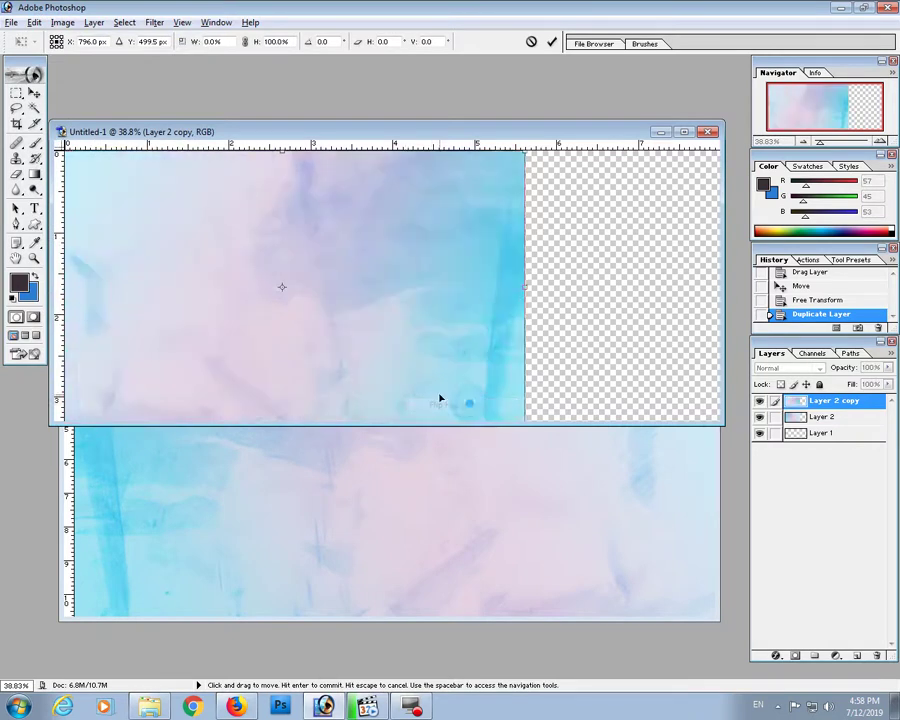
pyautogui.moveTo(194, 320); pyautogui.dragTo(390, 327)
pyautogui.press('Right')
pyautogui.press('Right')
pyautogui.press('Right')
pyautogui.press('Right')
pyautogui.press('Right')
pyautogui.press('Right')
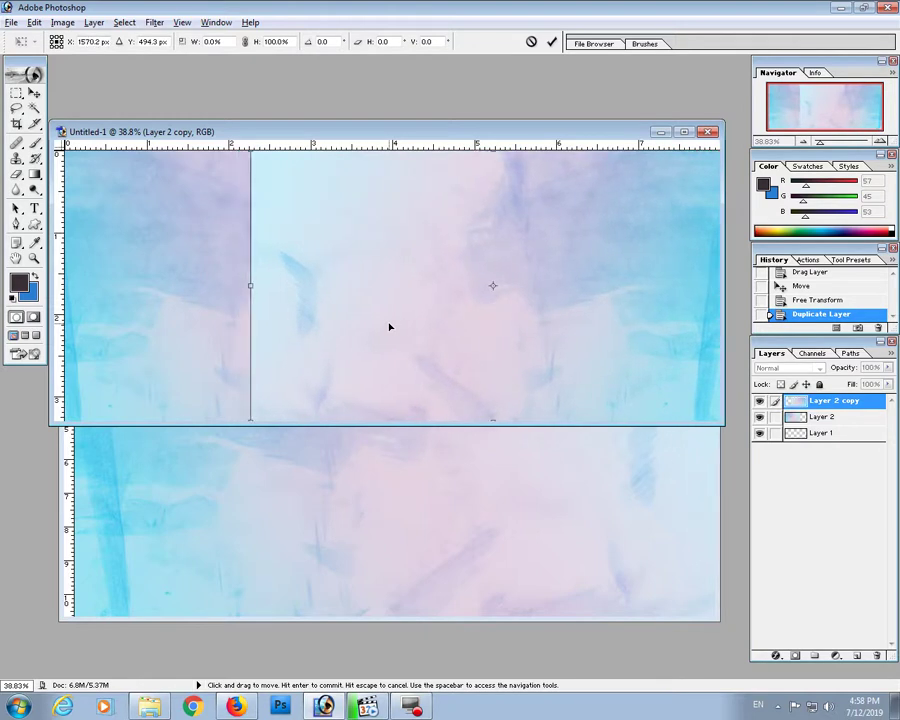
pyautogui.moveTo(278, 304)
pyautogui.mouseDown()
pyautogui.moveTo(538, 307)
pyautogui.moveTo(618, 294)
pyautogui.moveTo(575, 293)
pyautogui.mouseUp()
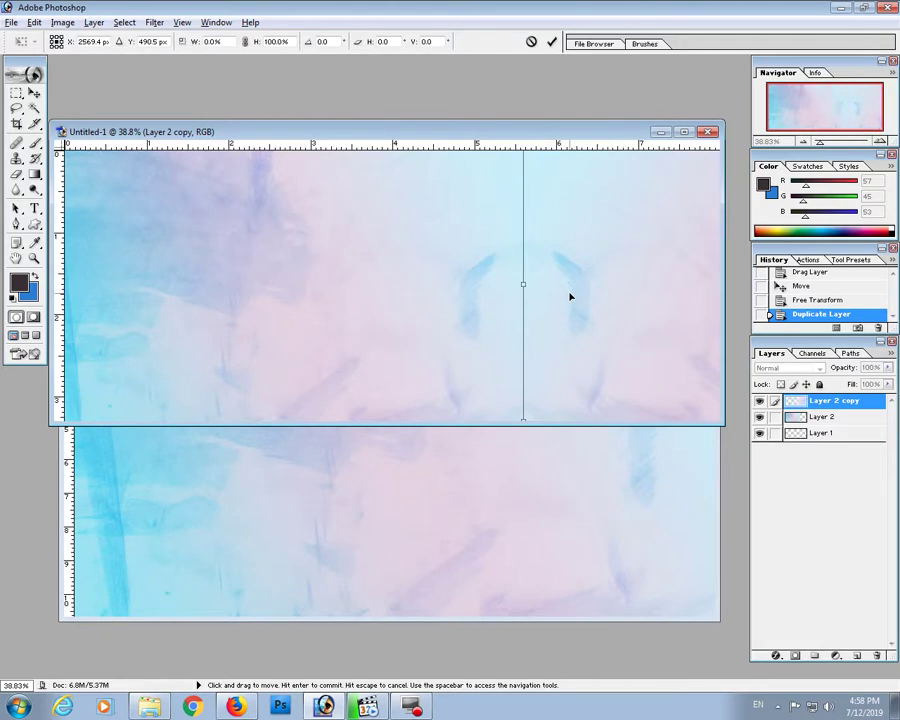
pyautogui.press('Return')
pyautogui.click(777, 416)
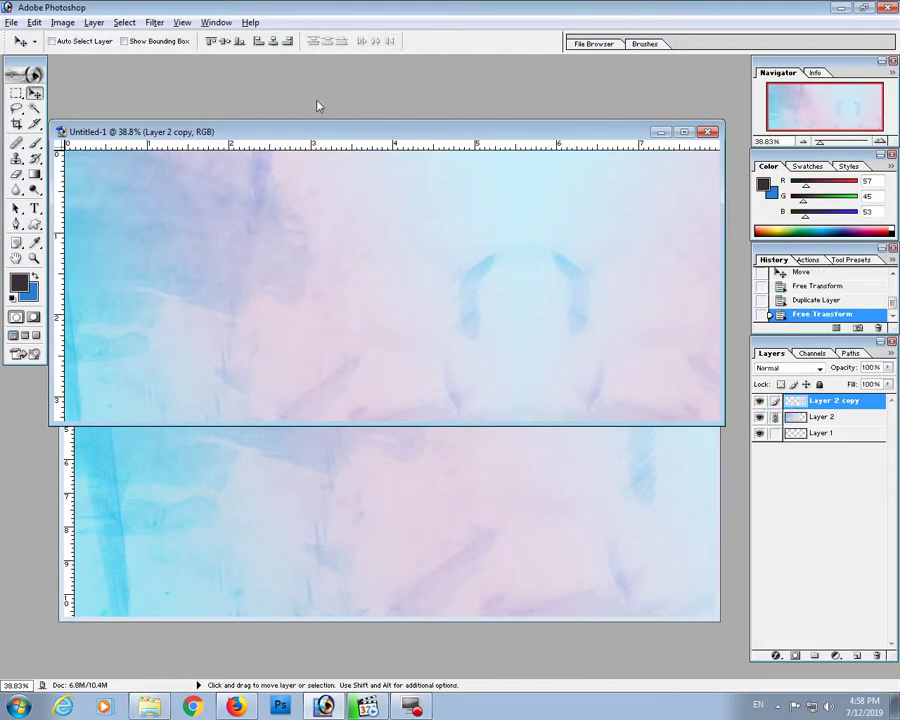
# - Align the linked watercolour layers, nudge them left, and merge visible layers
pyautogui.click(224, 43)
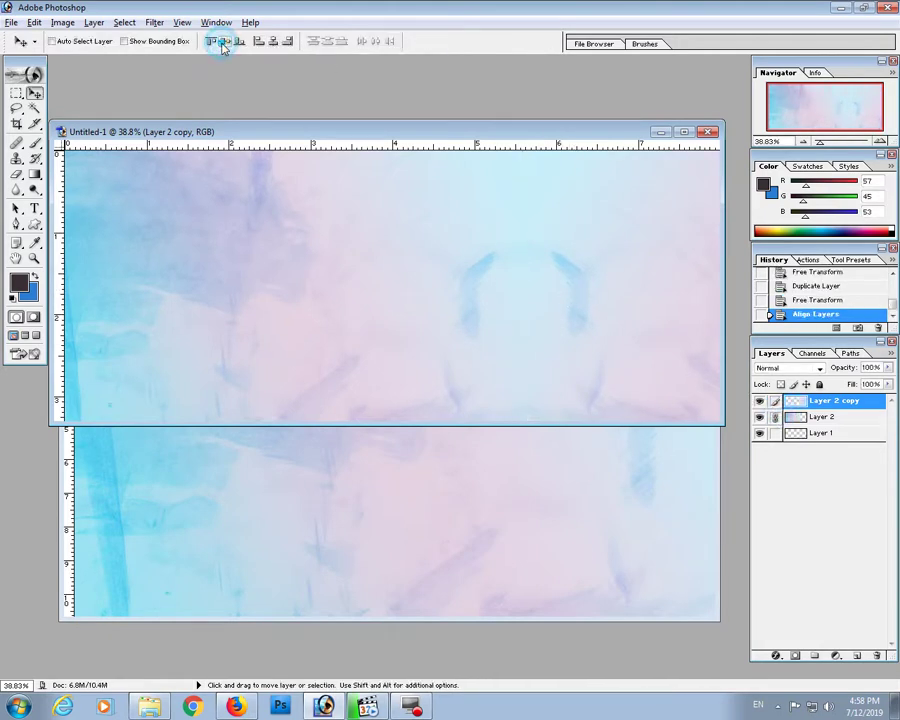
pyautogui.moveTo(630, 326); pyautogui.dragTo(599, 326)
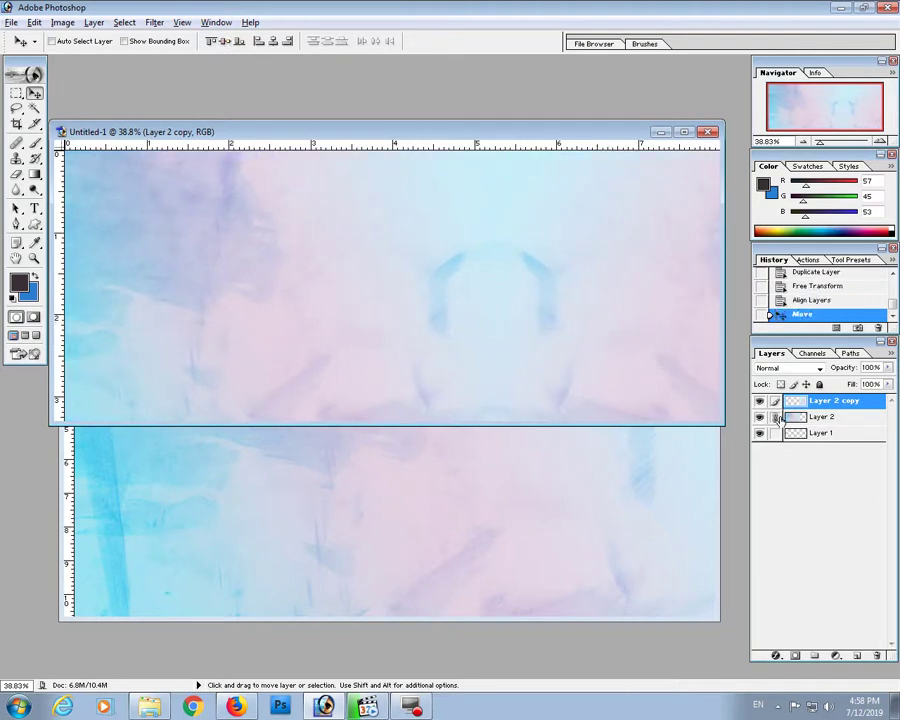
pyautogui.click(94, 22)
pyautogui.click(130, 445)
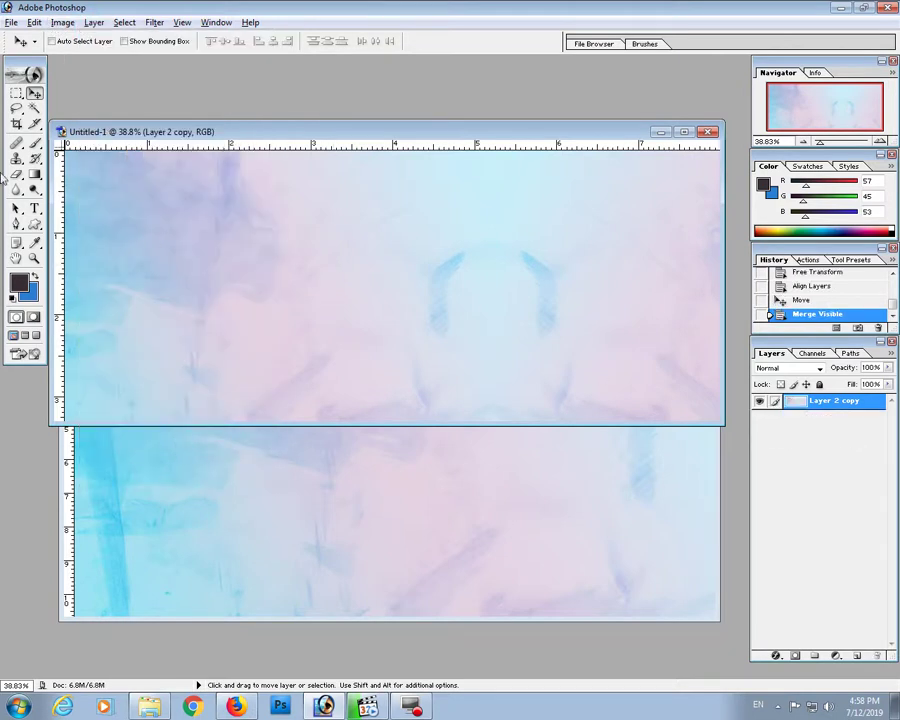
# - Marquee-select the whole banner and copy-paste it into a new layer
pyautogui.hotkey('ctrl', '-')
pyautogui.click(20, 93)
pyautogui.moveTo(105, 160); pyautogui.dragTo(674, 408)
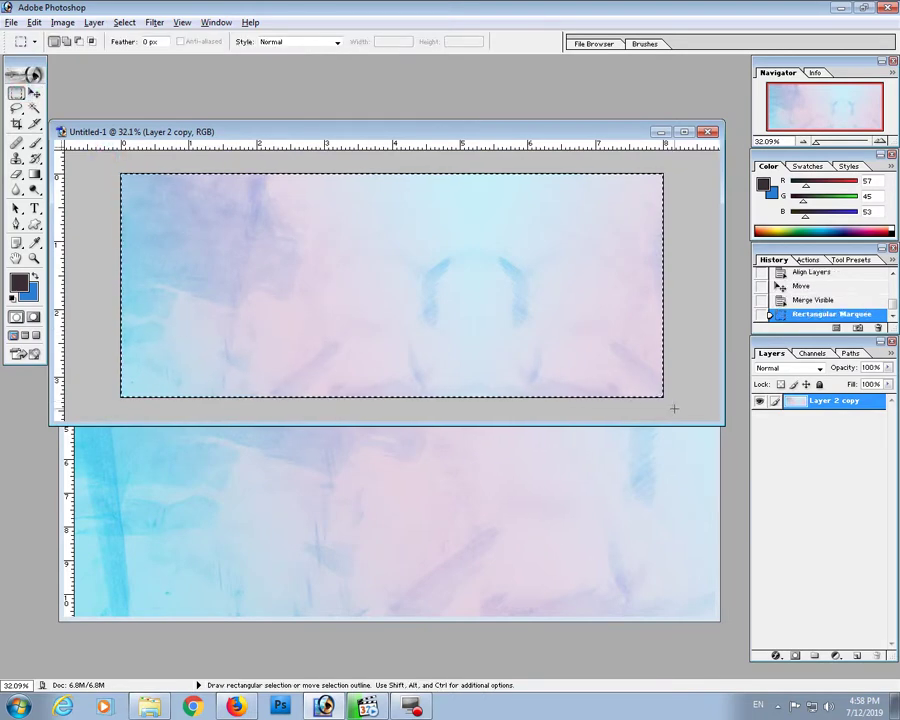
pyautogui.click(34, 22)
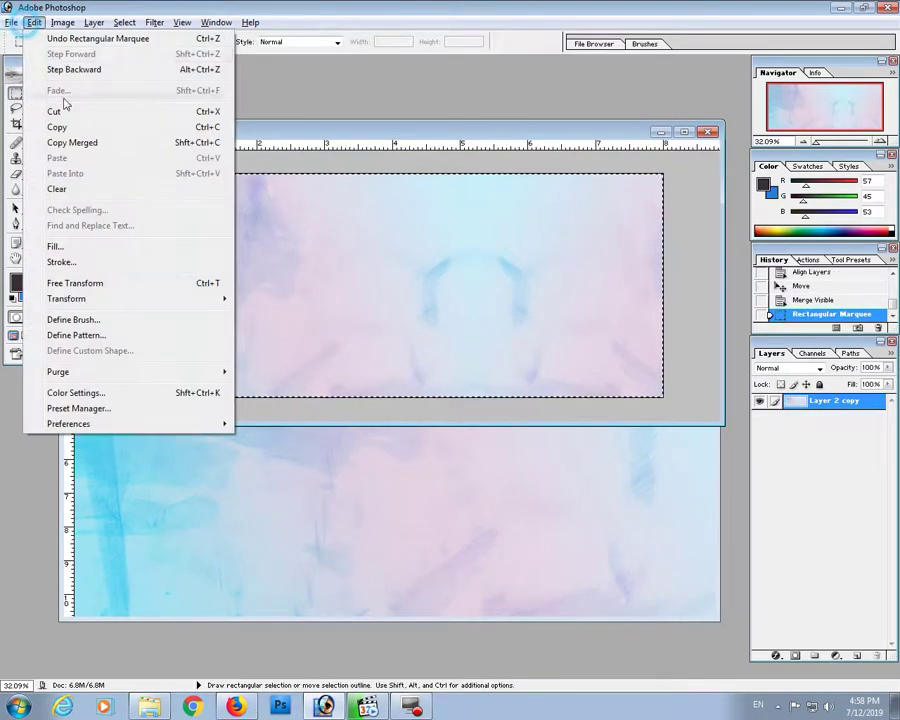
pyautogui.click(57, 127)
pyautogui.click(34, 22)
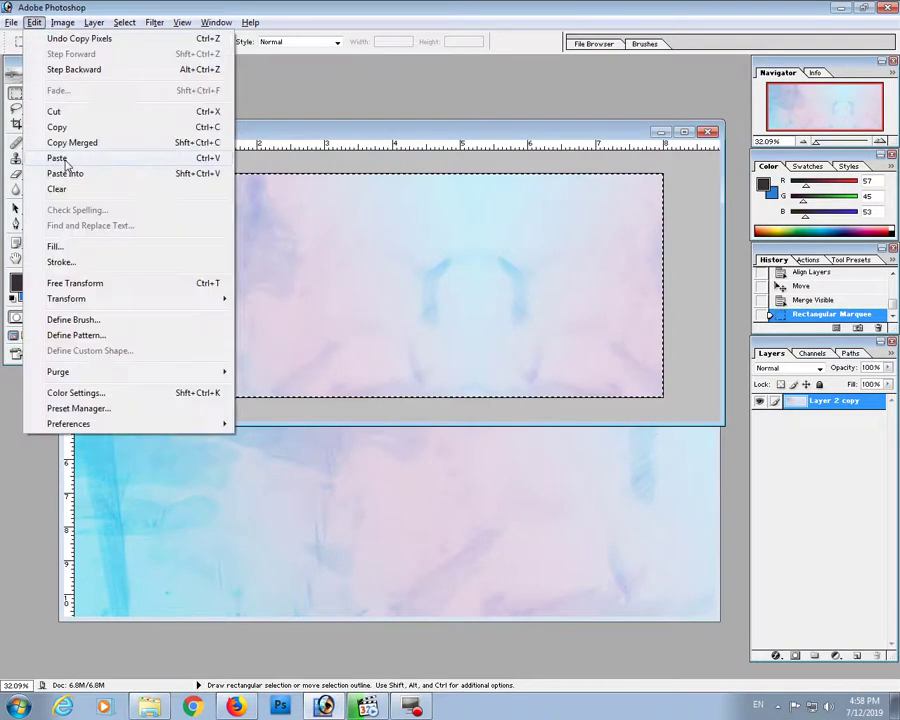
pyautogui.click(57, 158)
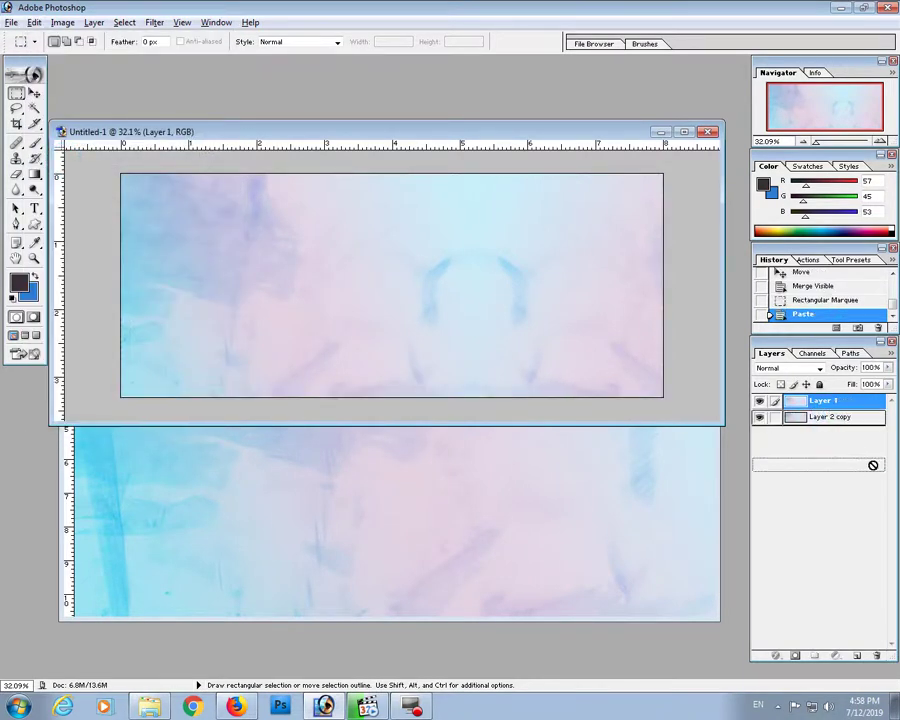
# - Delete the old merged layer and rename the pasted layer to Background
pyautogui.moveTo(820, 421); pyautogui.dragTo(877, 655)
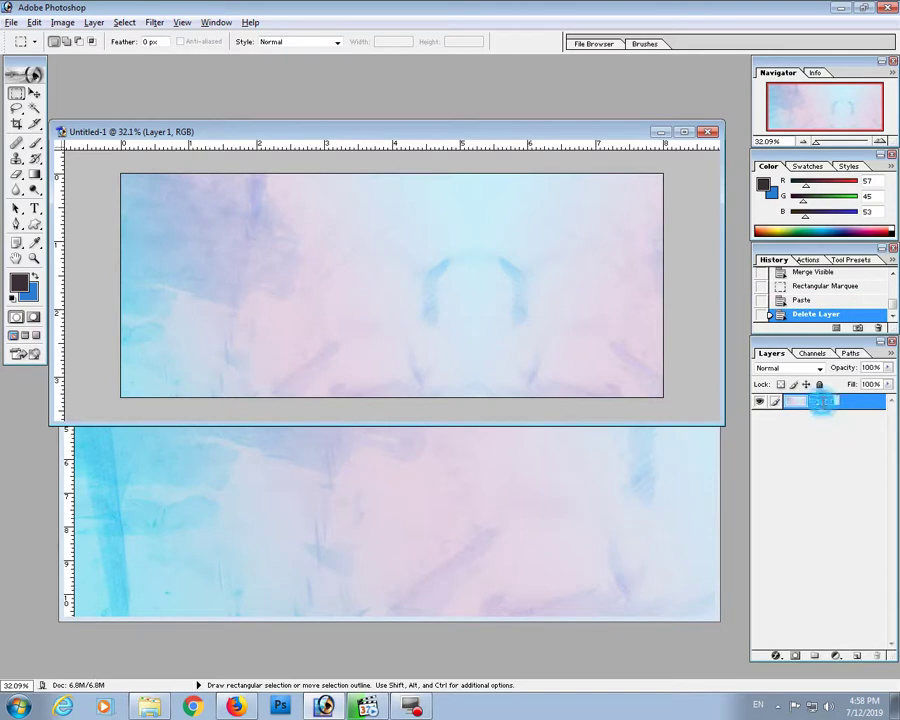
pyautogui.doubleClick(818, 401)
pyautogui.write('Background')
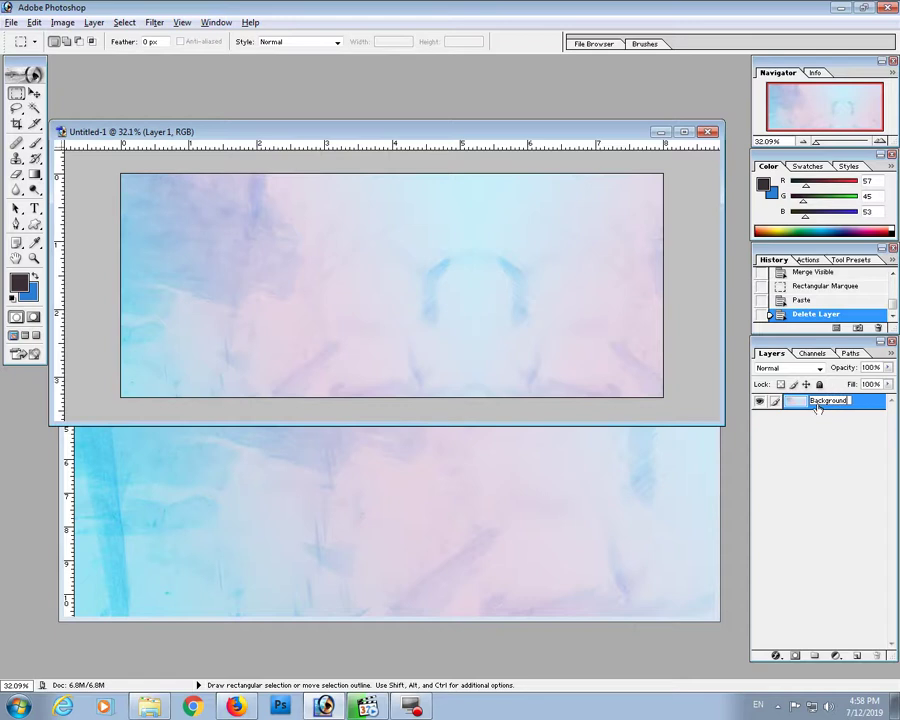
pyautogui.press('Return')
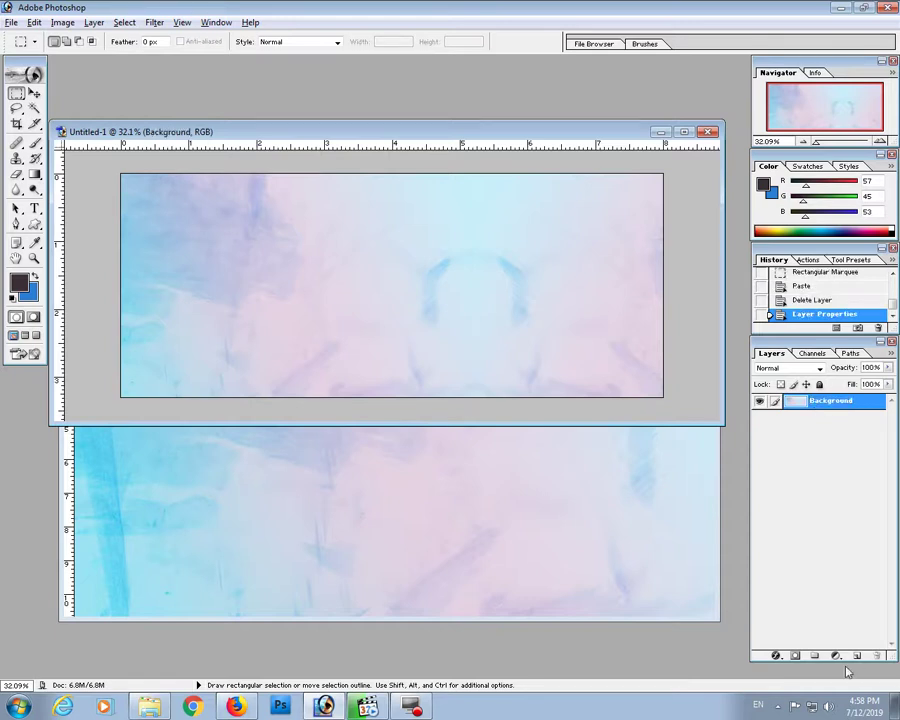
# - Add a green Color Fill layer blended in Overlay mode
pyautogui.click(836, 655)
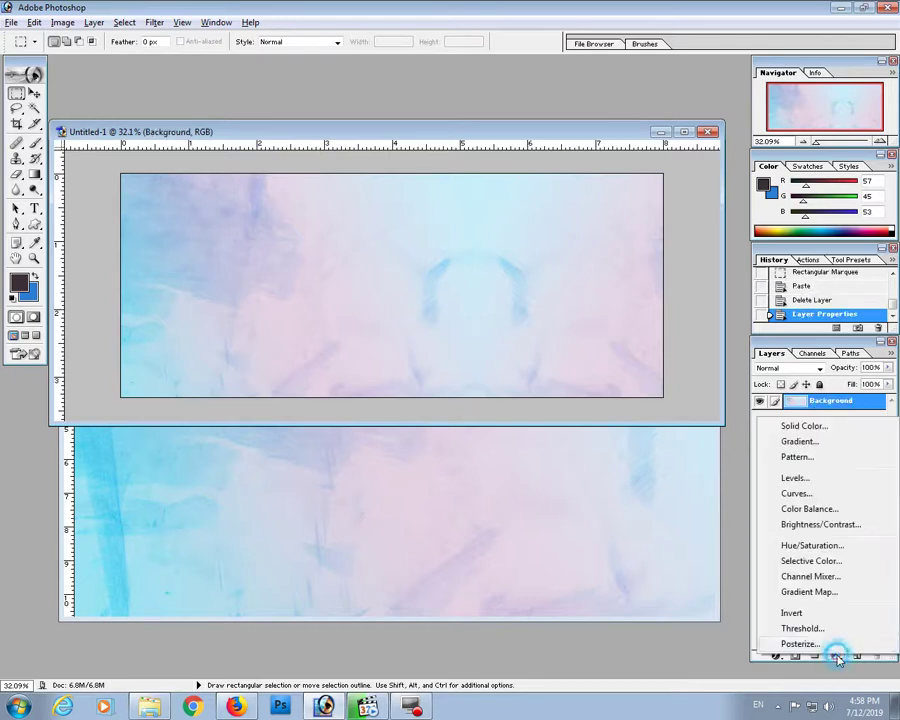
pyautogui.click(818, 427)
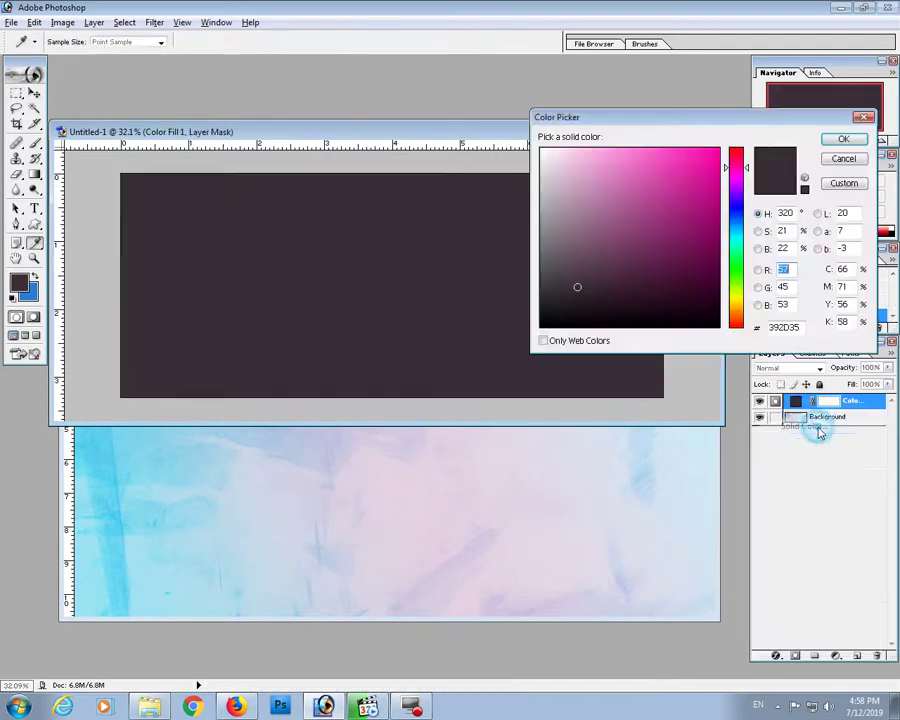
pyautogui.click(665, 184)
pyautogui.click(696, 200)
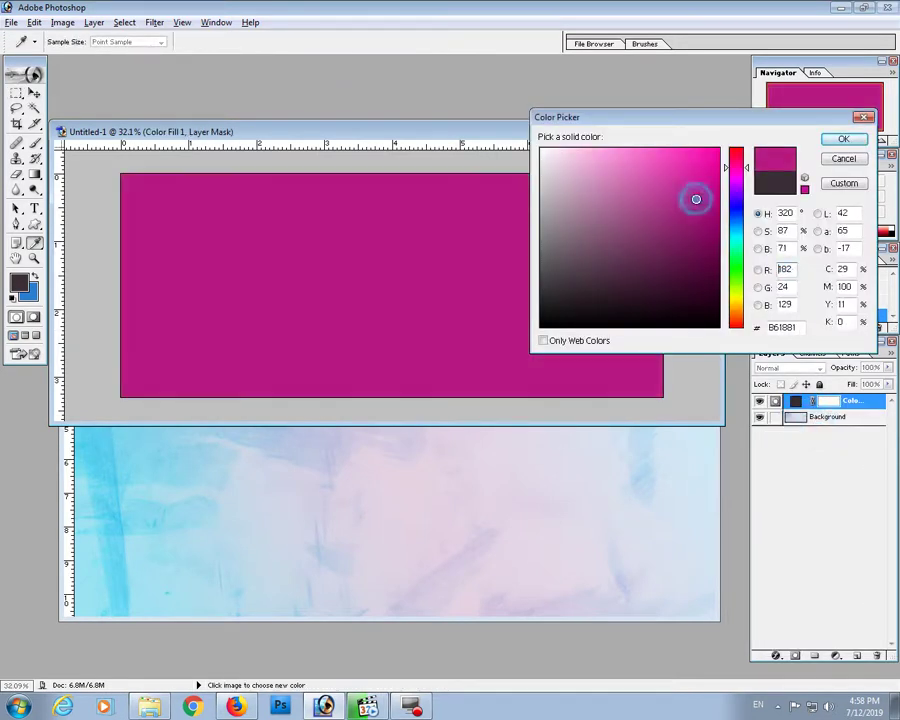
pyautogui.moveTo(741, 302); pyautogui.dragTo(741, 286)
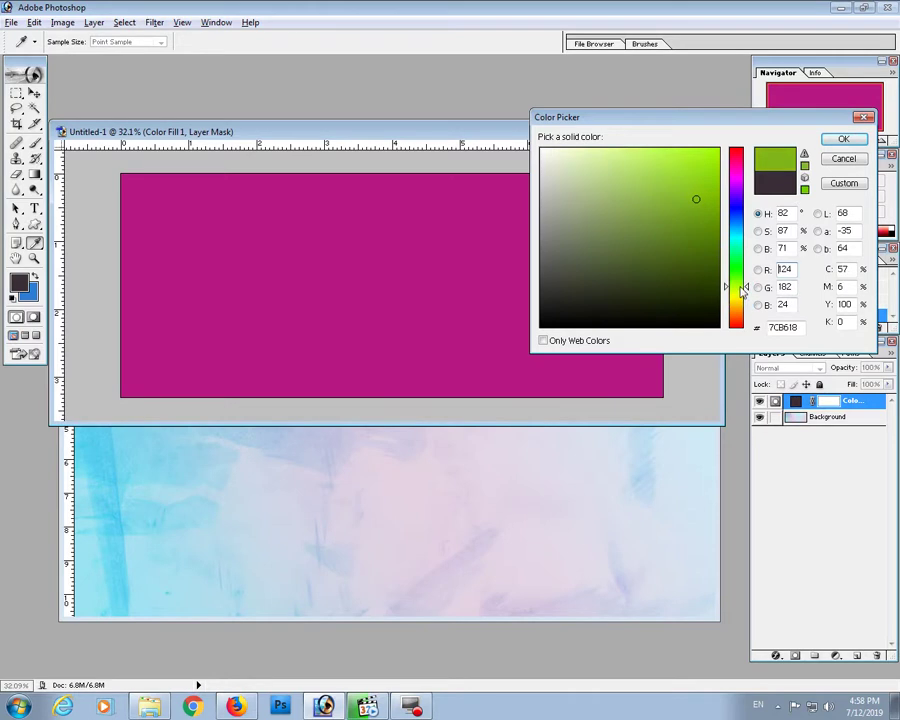
pyautogui.click(703, 181)
pyautogui.click(833, 140)
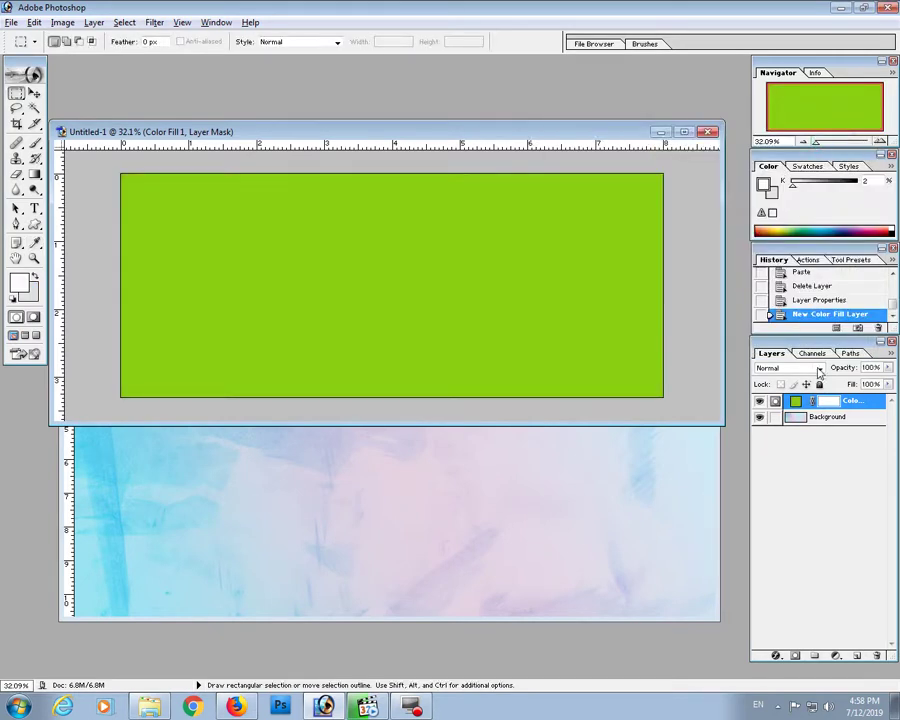
pyautogui.click(786, 368)
pyautogui.click(792, 485)
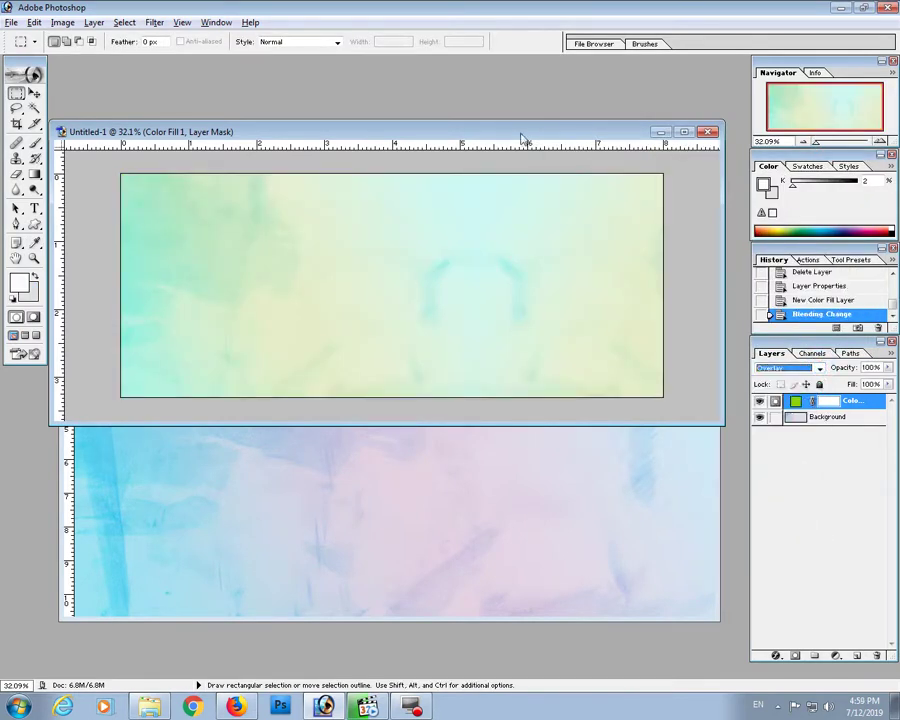
pyautogui.moveTo(521, 138); pyautogui.dragTo(517, 160)
# - Darken the fill's green and switch its blend mode to Color
pyautogui.doubleClick(796, 403)
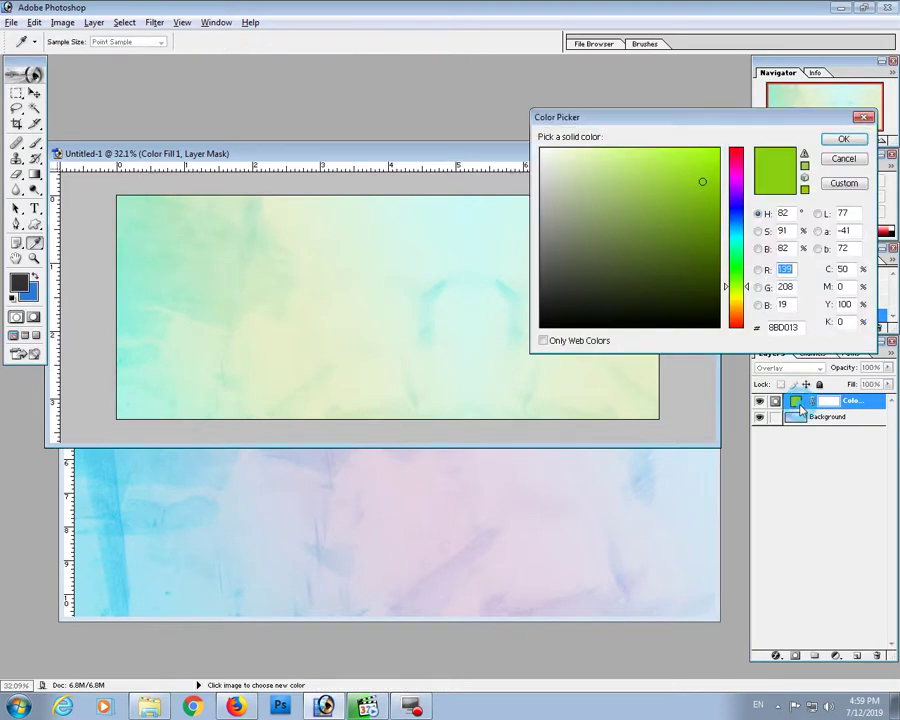
pyautogui.moveTo(700, 212)
pyautogui.mouseDown()
pyautogui.moveTo(706, 225)
pyautogui.moveTo(623, 176)
pyautogui.mouseUp()
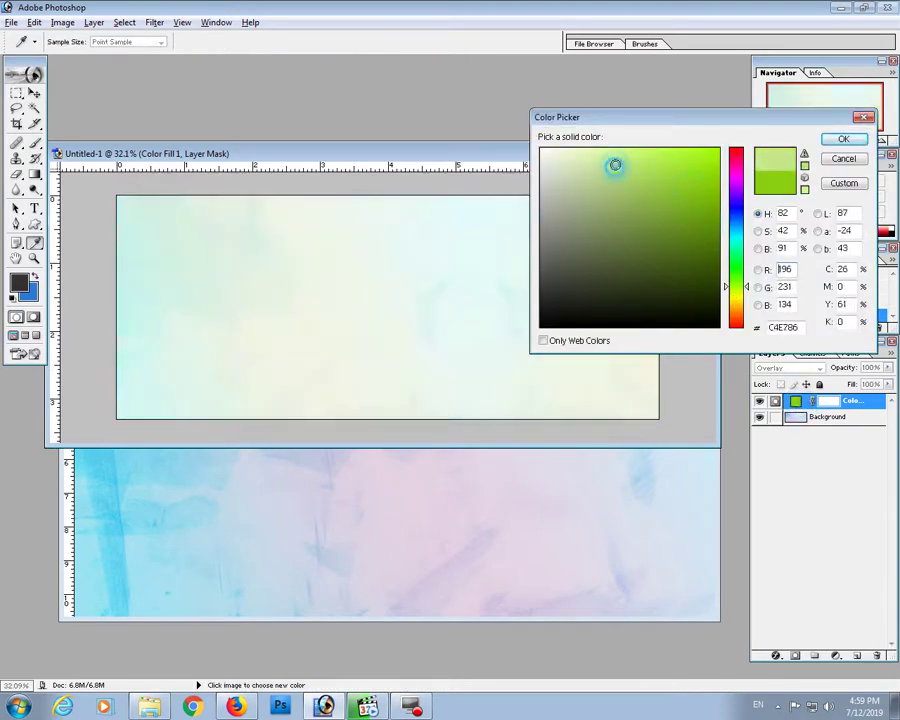
pyautogui.moveTo(623, 176)
pyautogui.mouseDown()
pyautogui.moveTo(667, 213)
pyautogui.moveTo(686, 209)
pyautogui.mouseUp()
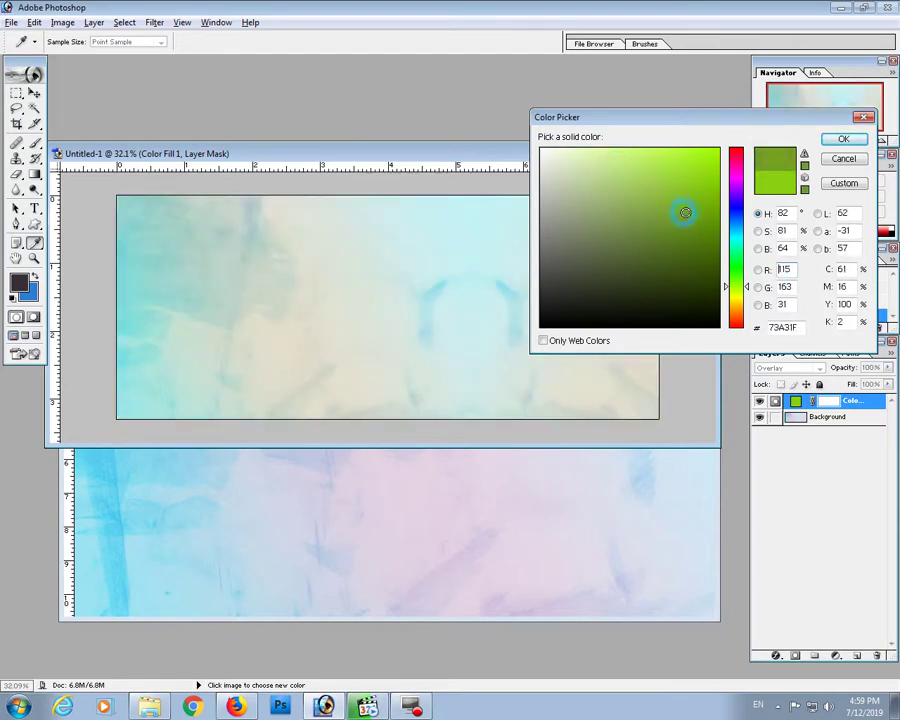
pyautogui.click(844, 140)
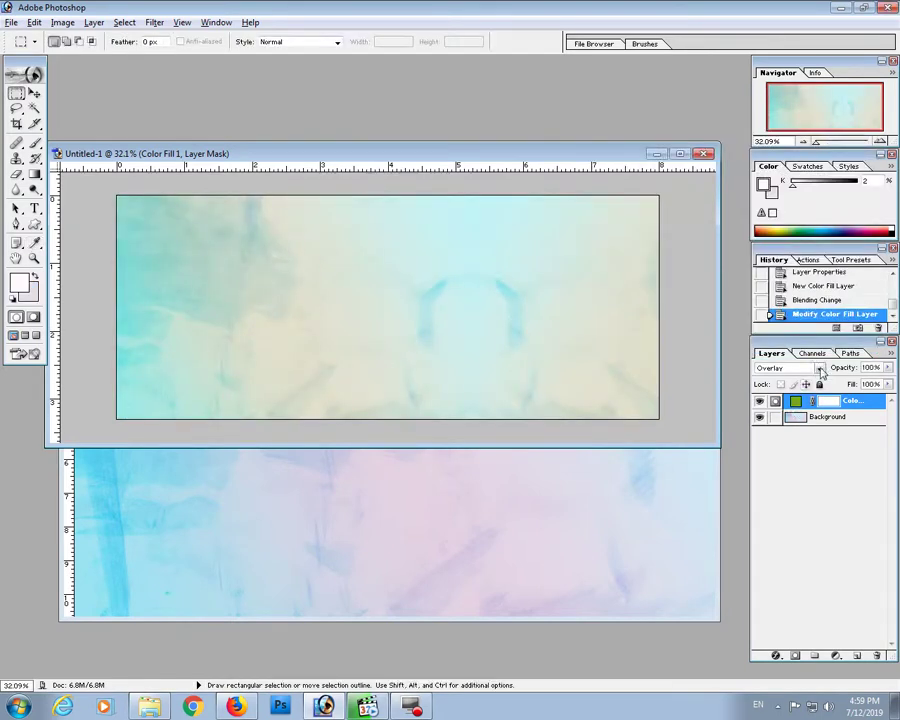
pyautogui.click(819, 368)
pyautogui.click(776, 592)
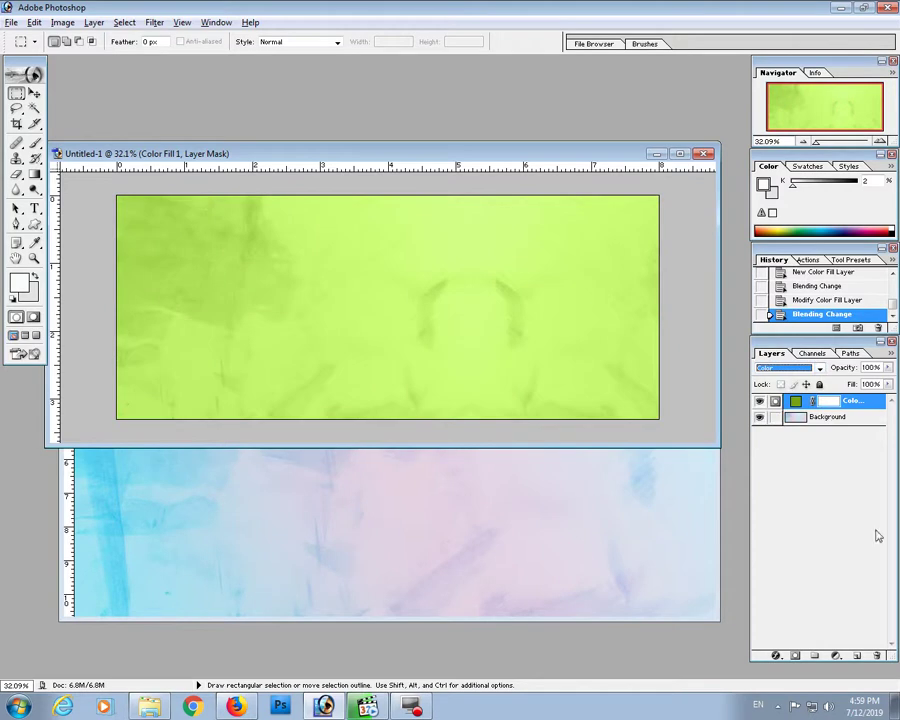
pyautogui.click(886, 368)
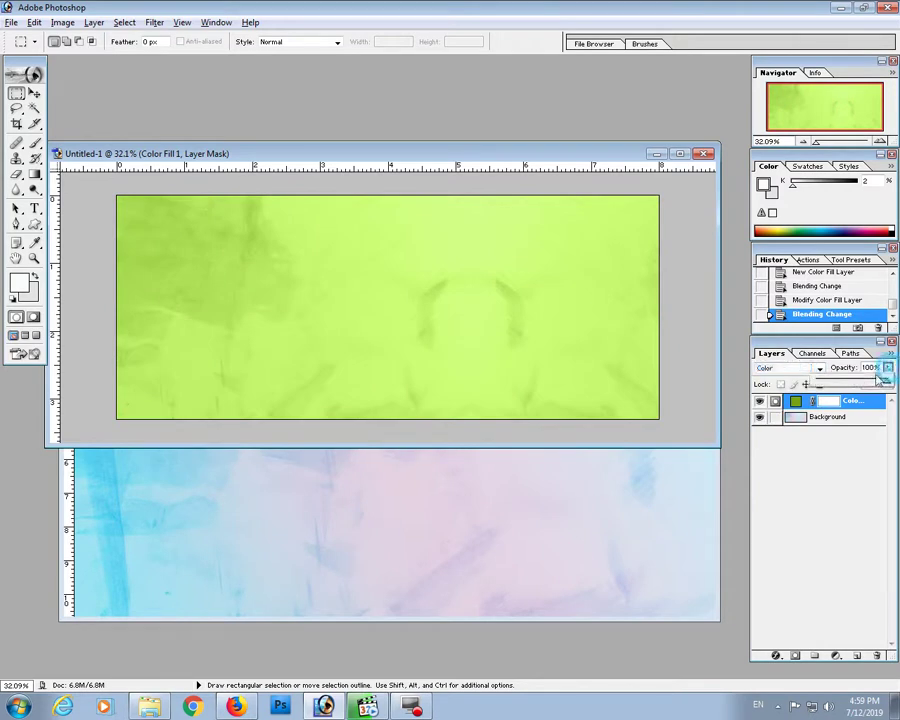
# - Change the fill colour to a pale green
pyautogui.doubleClick(797, 407)
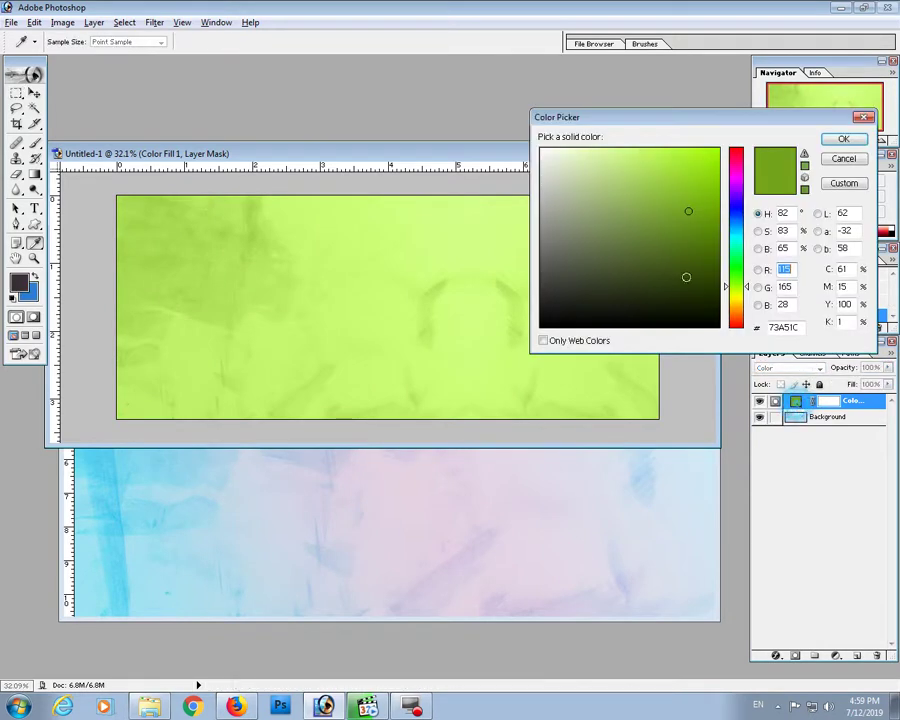
pyautogui.moveTo(645, 174)
pyautogui.mouseDown()
pyautogui.moveTo(578, 150)
pyautogui.moveTo(612, 152)
pyautogui.mouseUp()
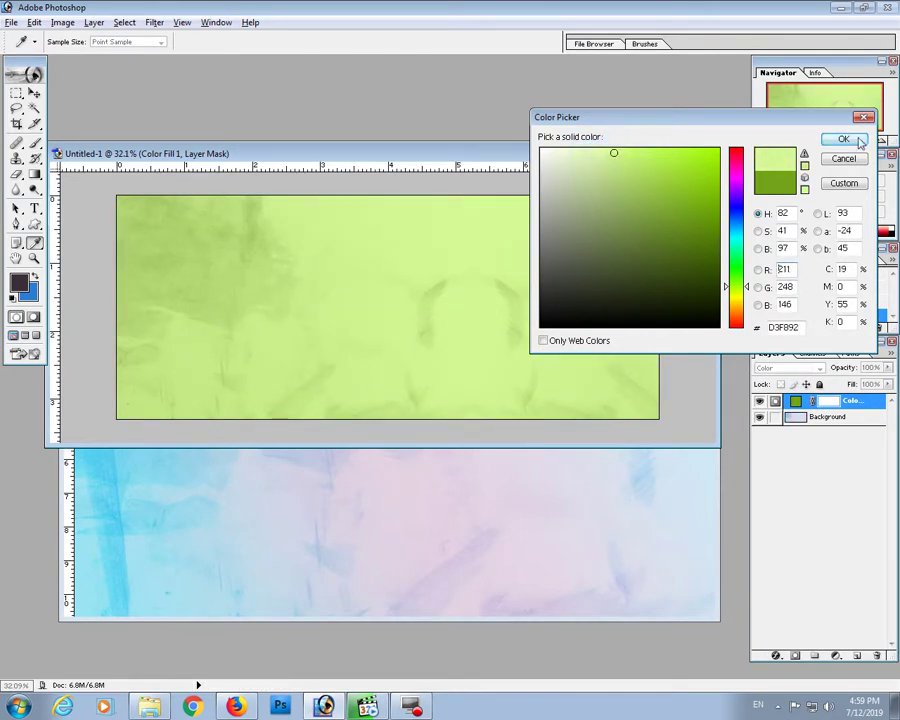
pyautogui.click(843, 139)
# - Close Background.jpg and fit the banner on screen
pyautogui.click(476, 538)
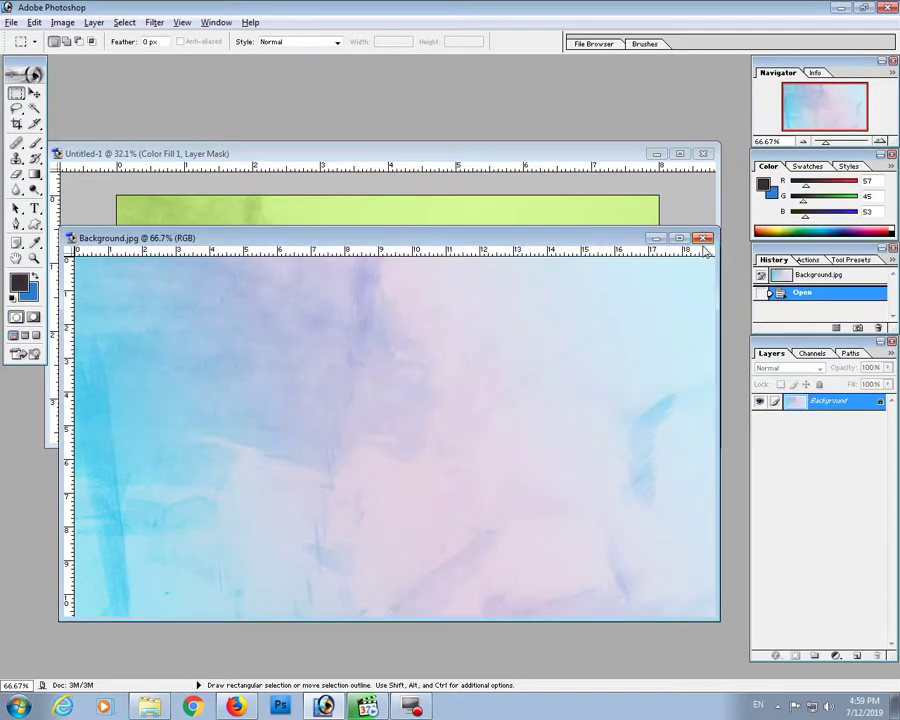
pyautogui.click(704, 236)
pyautogui.click(34, 258)
pyautogui.rightClick(325, 248)
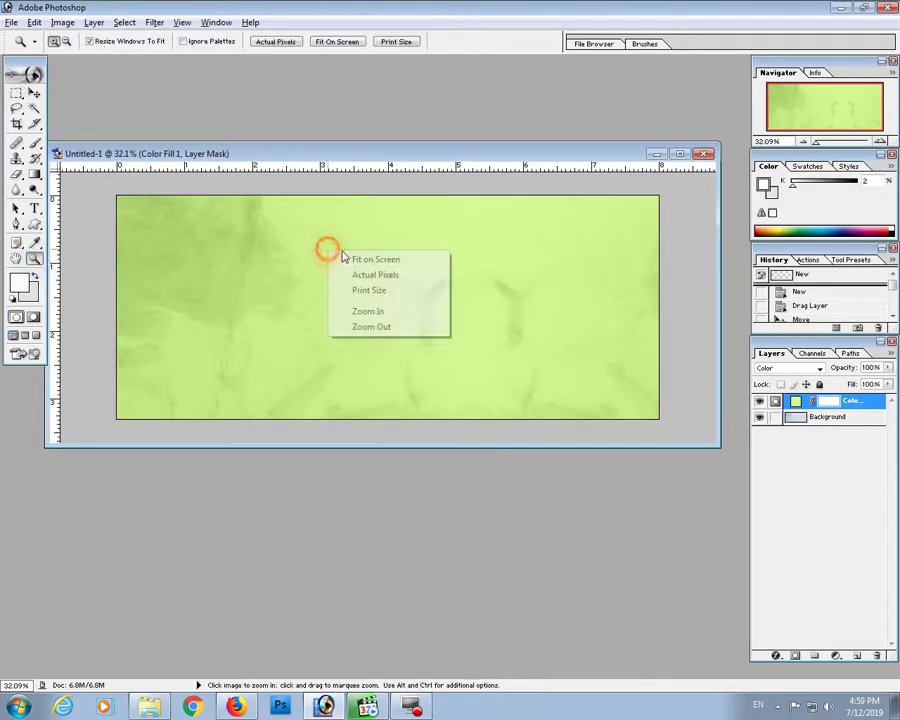
pyautogui.click(345, 255)
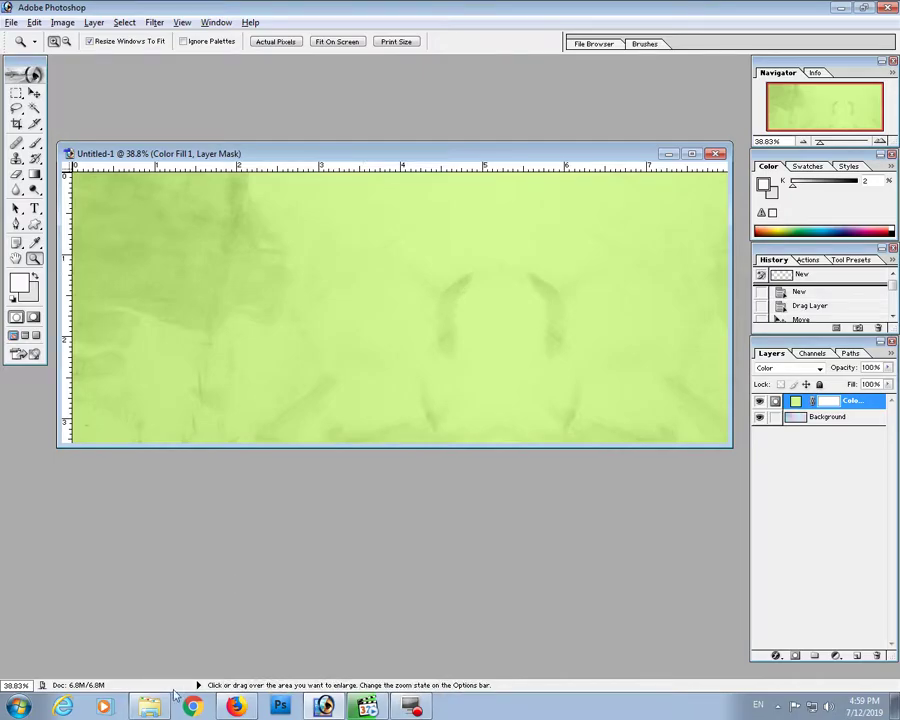
# - Open Frame.png and drag the floral frame onto the banner's right side
pyautogui.click(168, 702)
pyautogui.click(706, 194)
pyautogui.moveTo(758, 158)
pyautogui.mouseDown()
pyautogui.moveTo(325, 706)
pyautogui.moveTo(428, 358)
pyautogui.mouseUp()
pyautogui.click(34, 92)
pyautogui.moveTo(335, 160)
pyautogui.mouseDown()
pyautogui.moveTo(540, 314)
pyautogui.moveTo(597, 298)
pyautogui.moveTo(590, 281)
pyautogui.mouseUp()
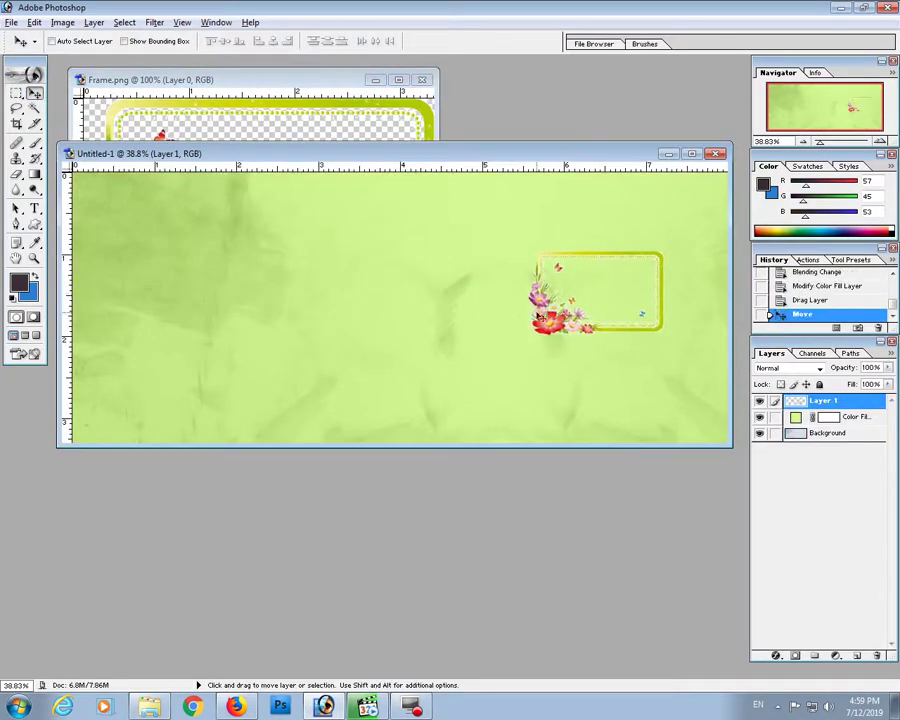
pyautogui.click(33, 23)
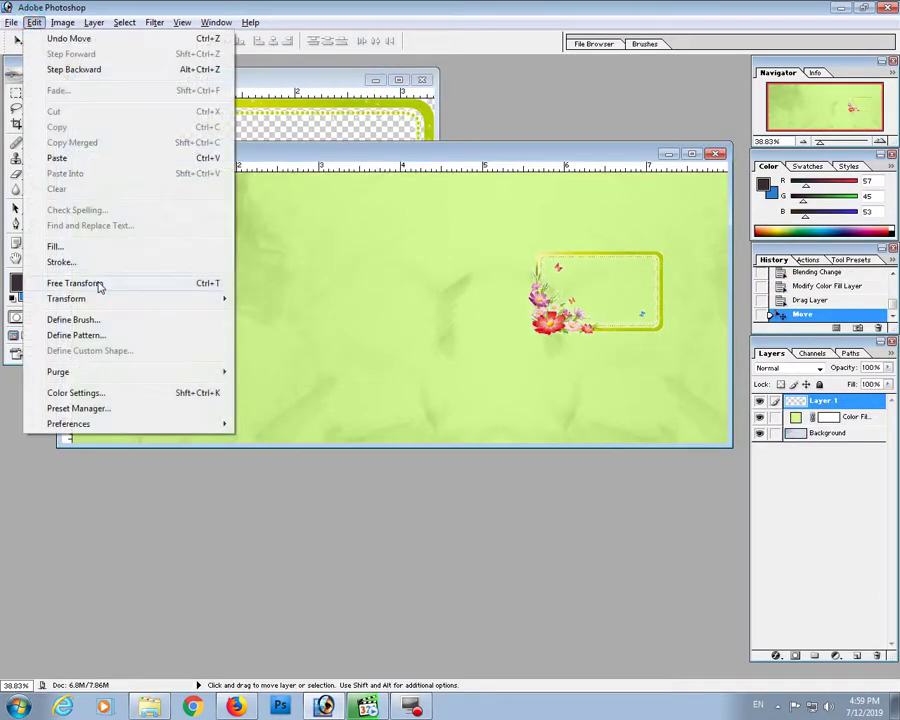
# - Scale the flower frame to about 167%, move it upper right, and close Frame.png
pyautogui.click(75, 283)
pyautogui.moveTo(524, 333); pyautogui.dragTo(436, 366)
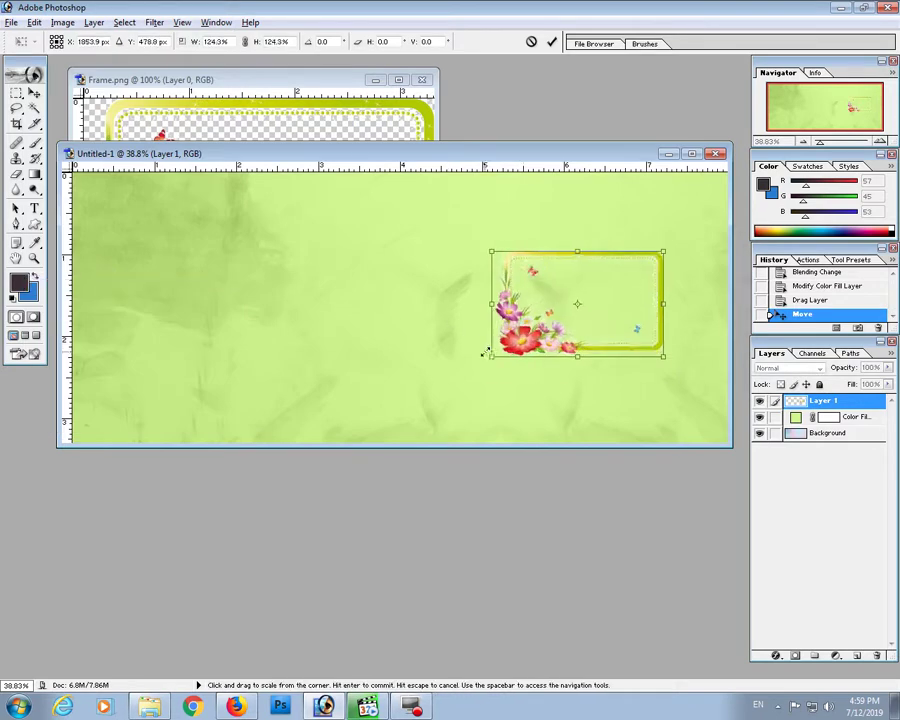
pyautogui.moveTo(574, 345); pyautogui.dragTo(606, 315)
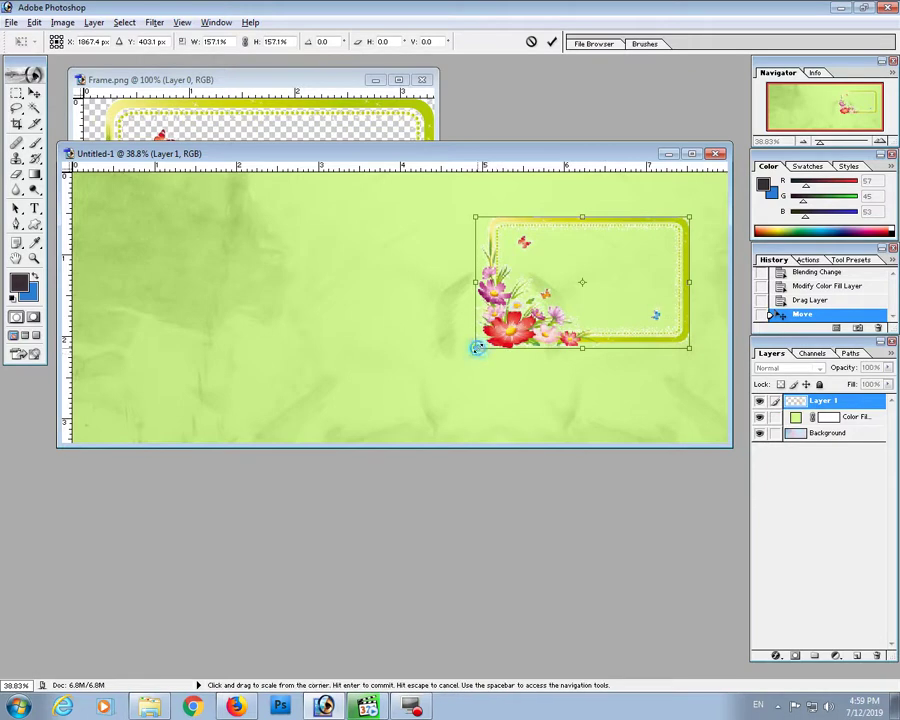
pyautogui.moveTo(475, 348); pyautogui.dragTo(461, 353)
pyautogui.moveTo(617, 324); pyautogui.dragTo(625, 317)
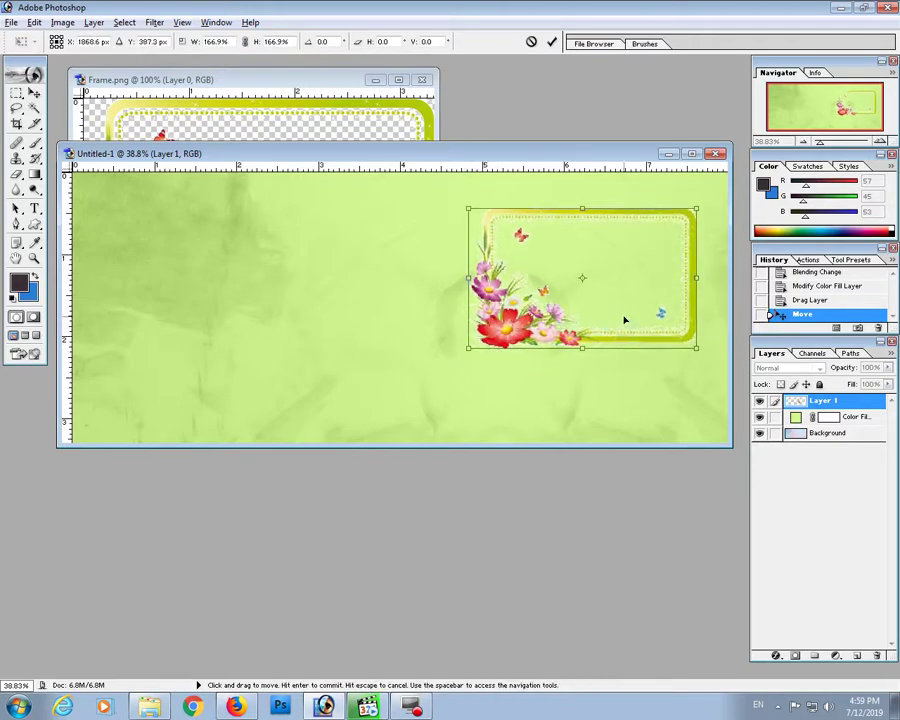
pyautogui.press('Return')
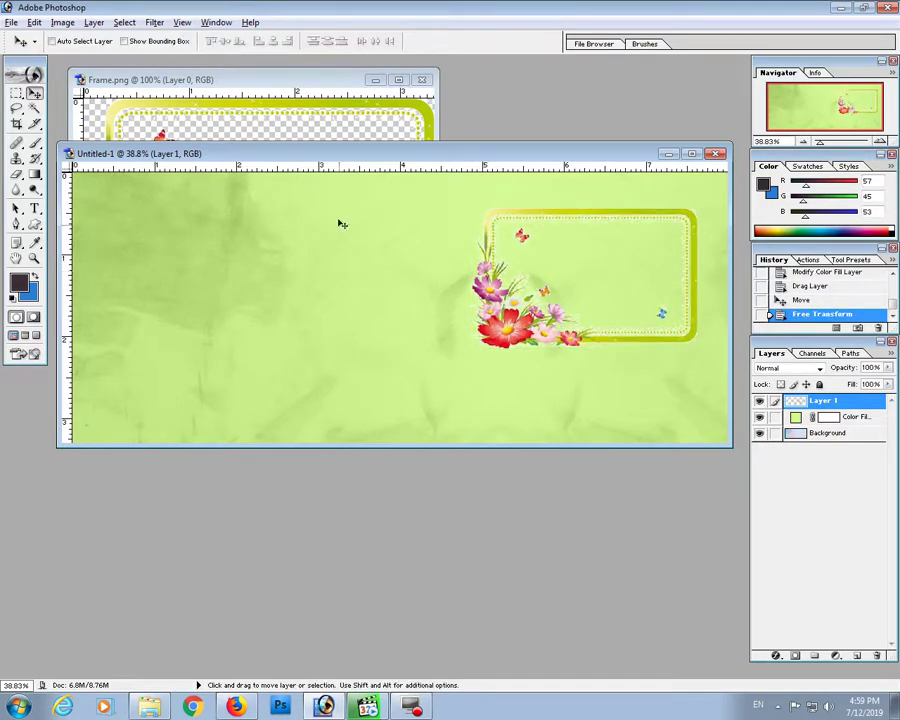
pyautogui.click(321, 130)
pyautogui.click(421, 79)
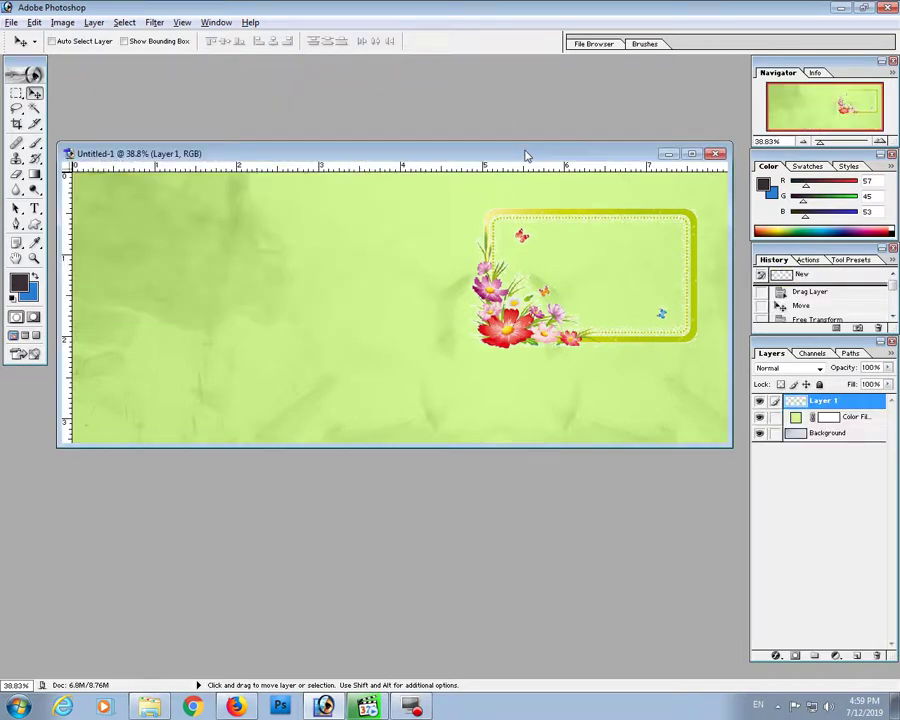
# - Zoom in on the frame and set the Rounded Rectangle Tool to Shape Layers mode
pyautogui.moveTo(527, 155); pyautogui.dragTo(519, 143)
pyautogui.press('z')
pyautogui.moveTo(366, 187); pyautogui.dragTo(524, 394)
pyautogui.moveTo(595, 424); pyautogui.dragTo(540, 426)
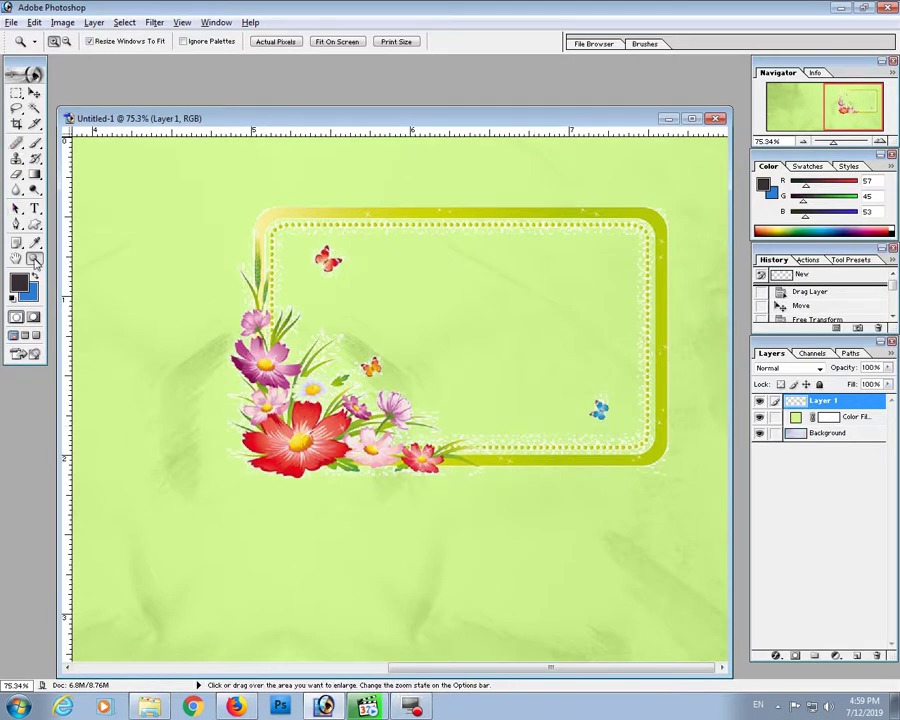
pyautogui.click(34, 224)
pyautogui.click(110, 178)
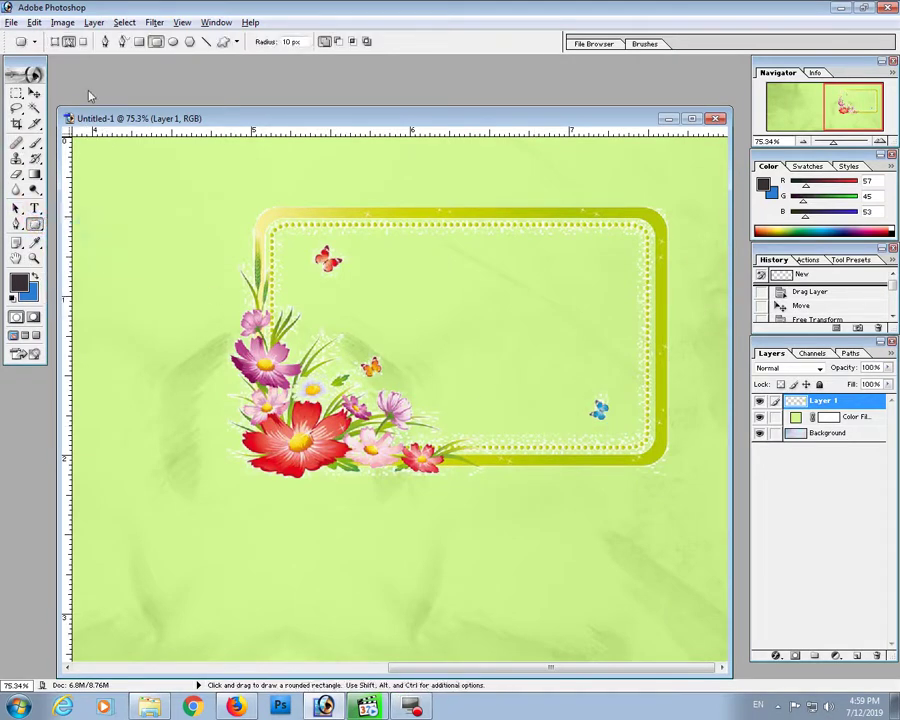
pyautogui.click(56, 42)
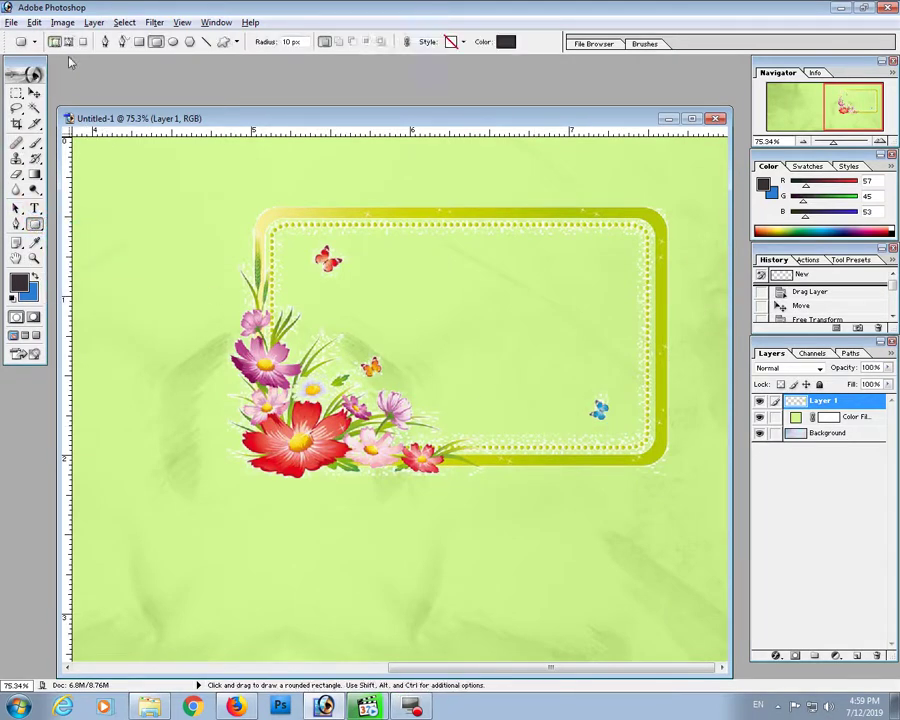
# - Draw a rounded rectangle over the frame interior above Color Fill 1, then zoom out
pyautogui.click(851, 420)
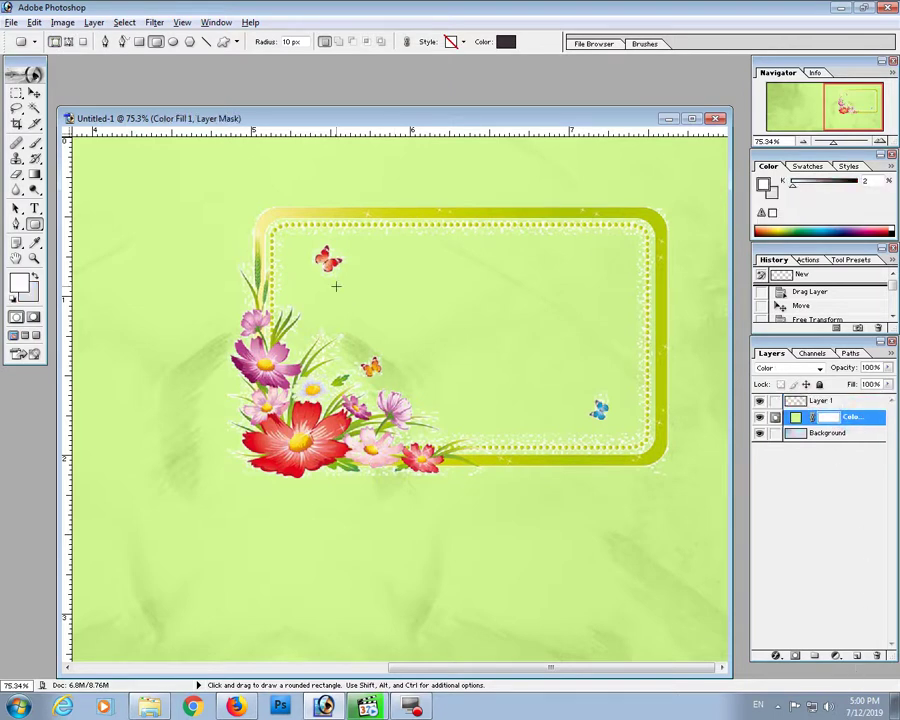
pyautogui.moveTo(260, 216); pyautogui.dragTo(658, 458)
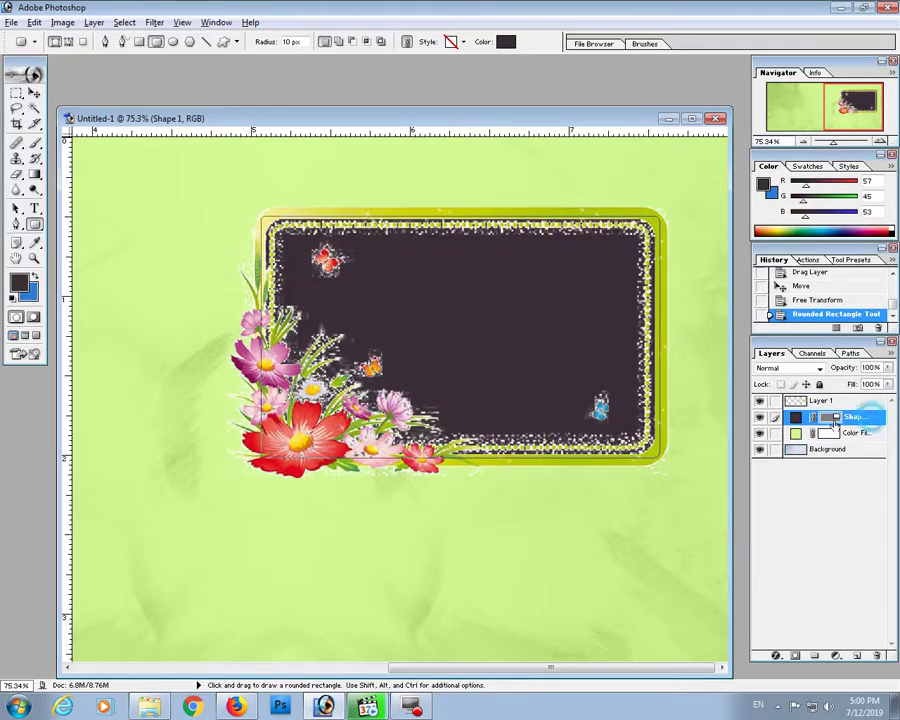
pyautogui.click(33, 94)
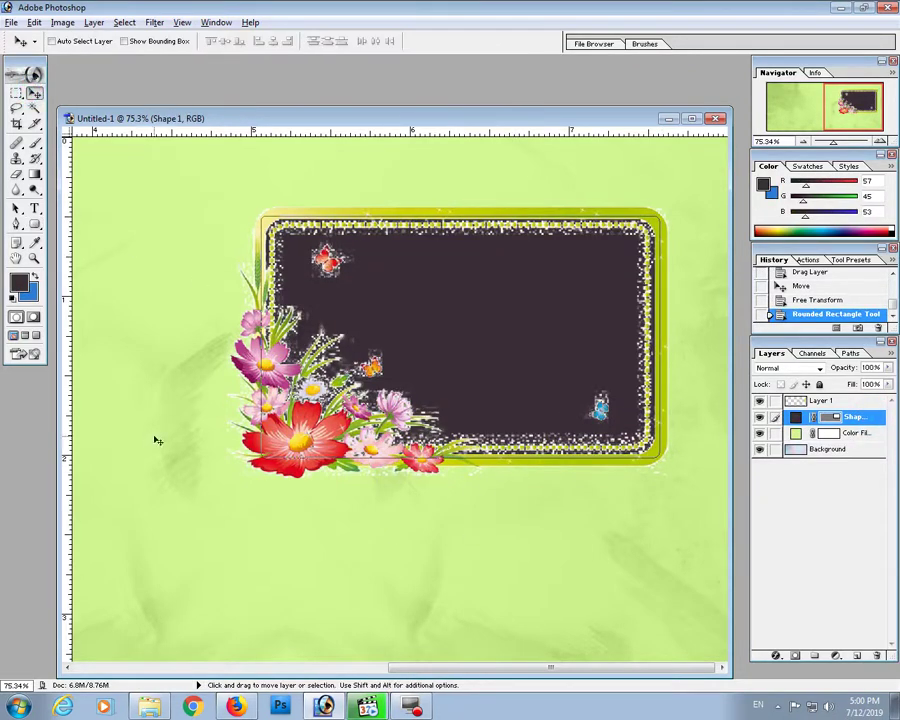
pyautogui.click(34, 259)
pyautogui.keyDown('alt'); pyautogui.click(424, 303); pyautogui.keyUp('alt')
# - Set the foreground colour to lime green sampled from the frame border
pyautogui.moveTo(446, 167); pyautogui.dragTo(673, 374)
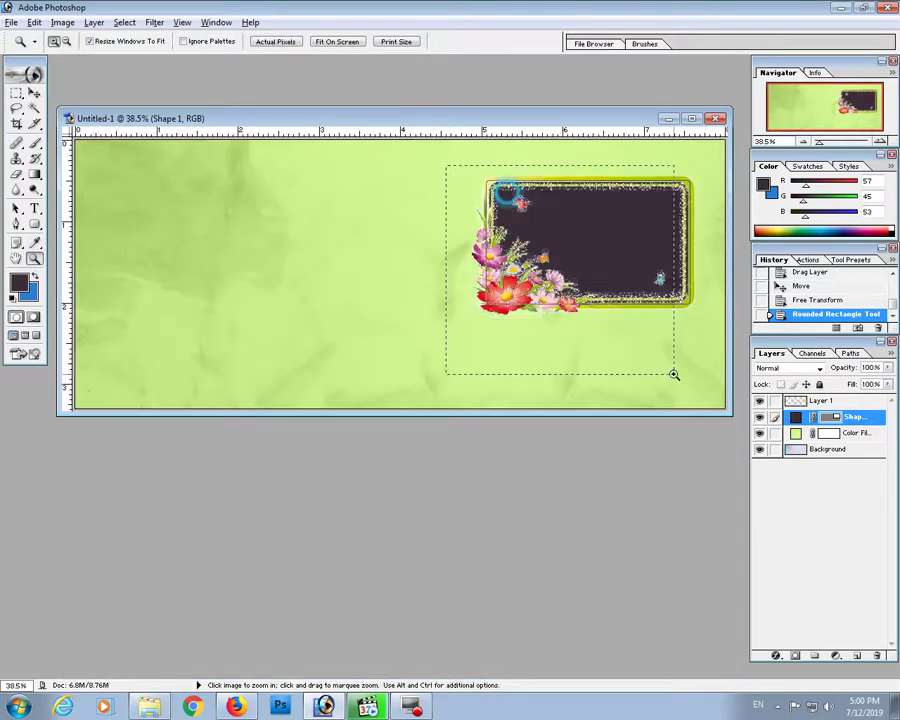
pyautogui.press('i')
pyautogui.click(763, 184)
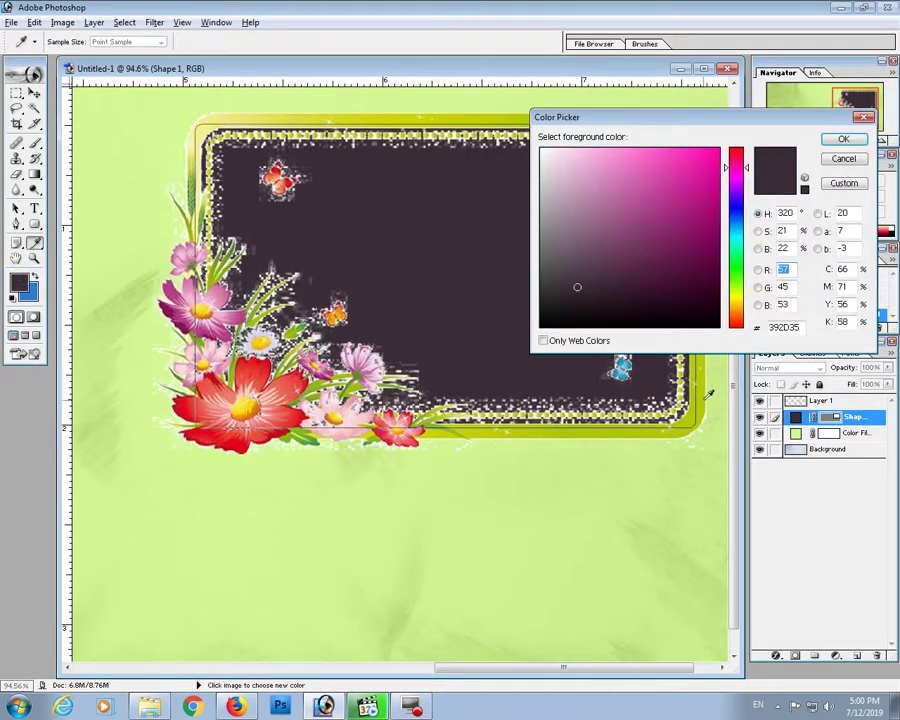
pyautogui.click(705, 405)
pyautogui.click(845, 140)
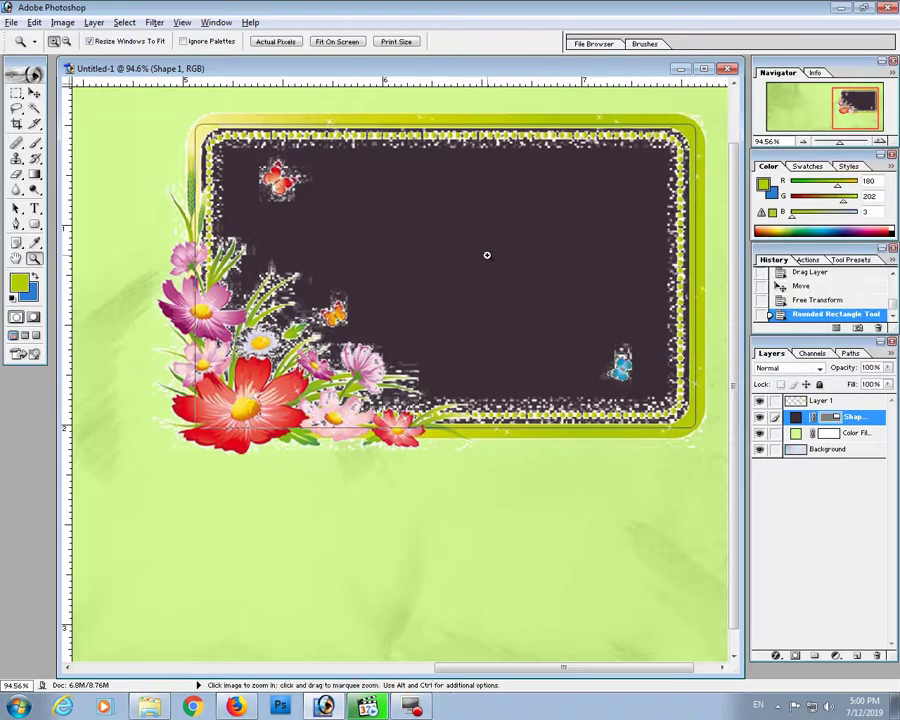
pyautogui.moveTo(518, 241); pyautogui.dragTo(478, 301)
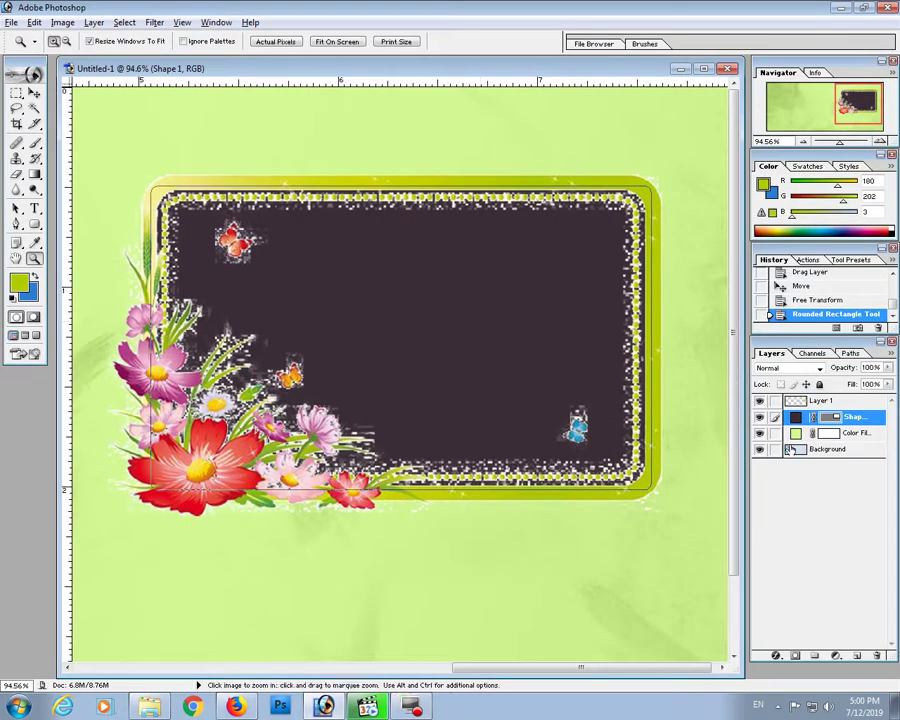
# - Add a new layer and select everything outside the rounded-rectangle shape
pyautogui.click(857, 656)
pyautogui.keyDown('ctrl'); pyautogui.click(796, 433); pyautogui.keyUp('ctrl')
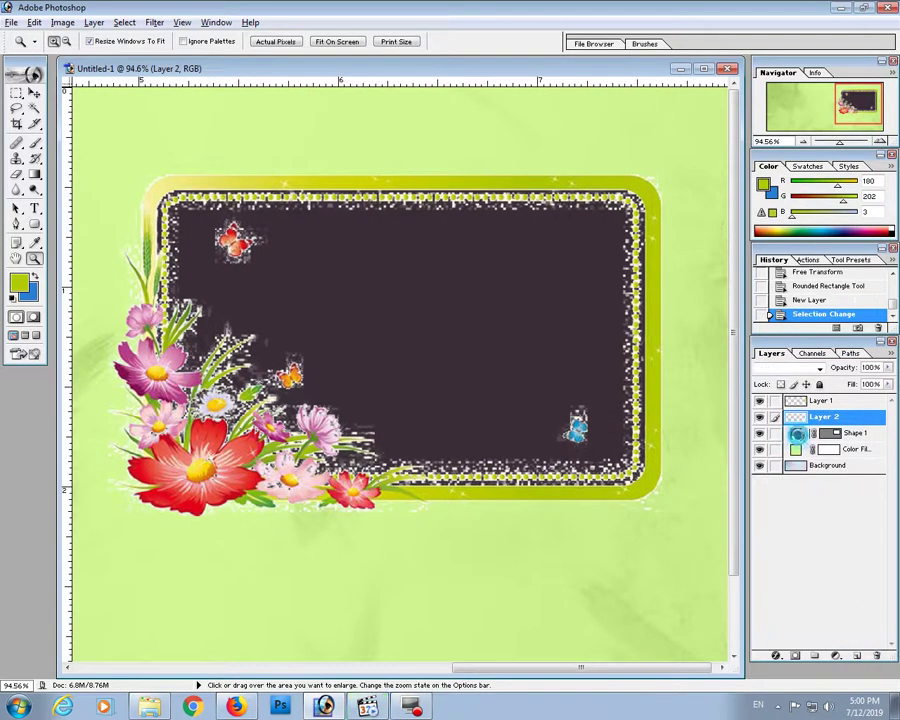
pyautogui.click(124, 22)
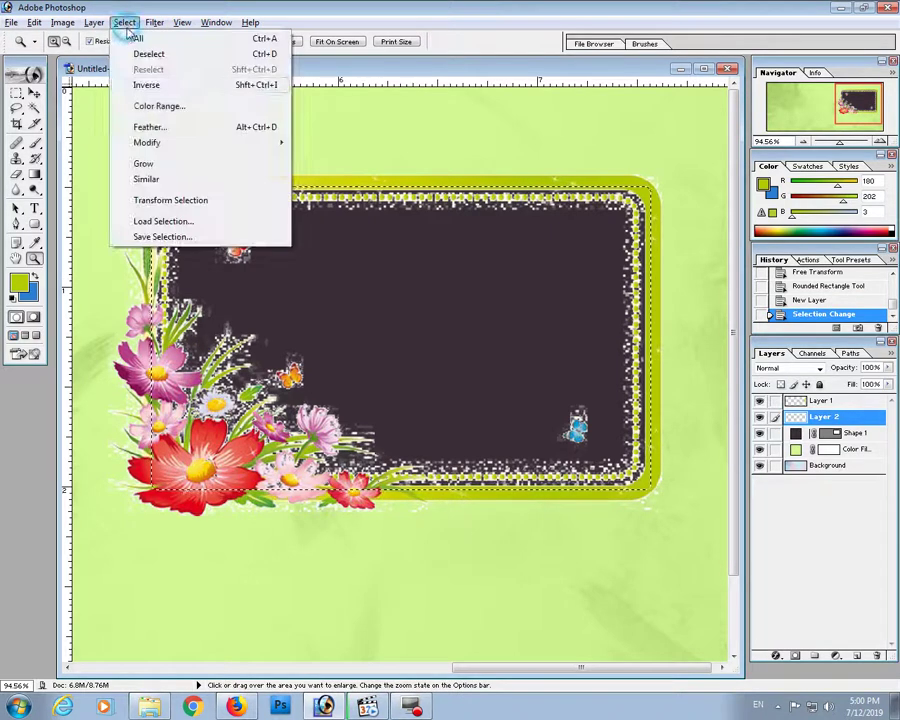
pyautogui.click(140, 84)
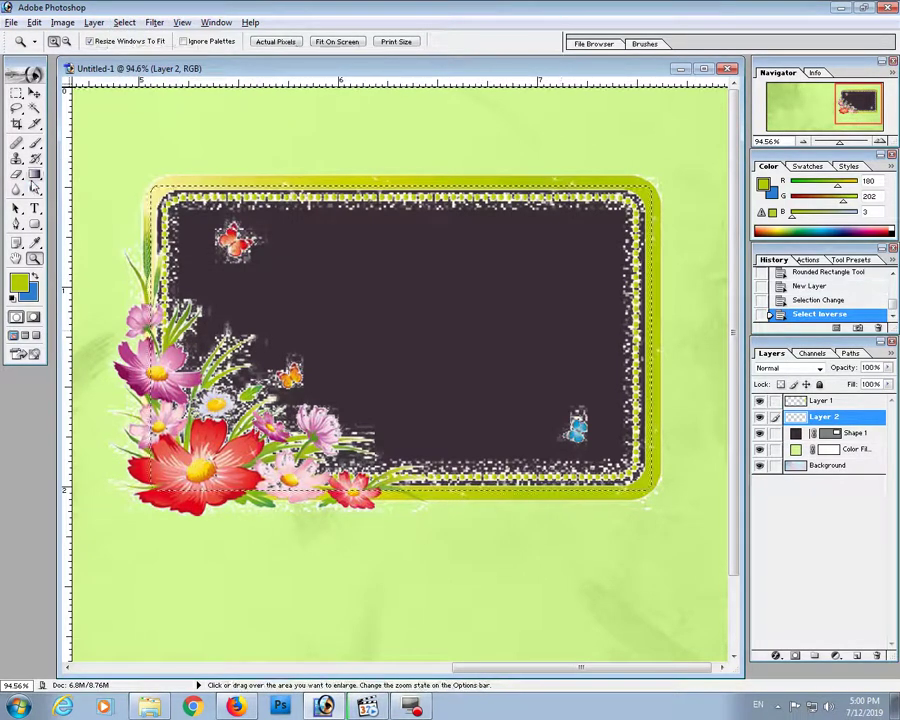
# - Paint green gradients across the background, then red and pink glows below the flowers
pyautogui.press('g')
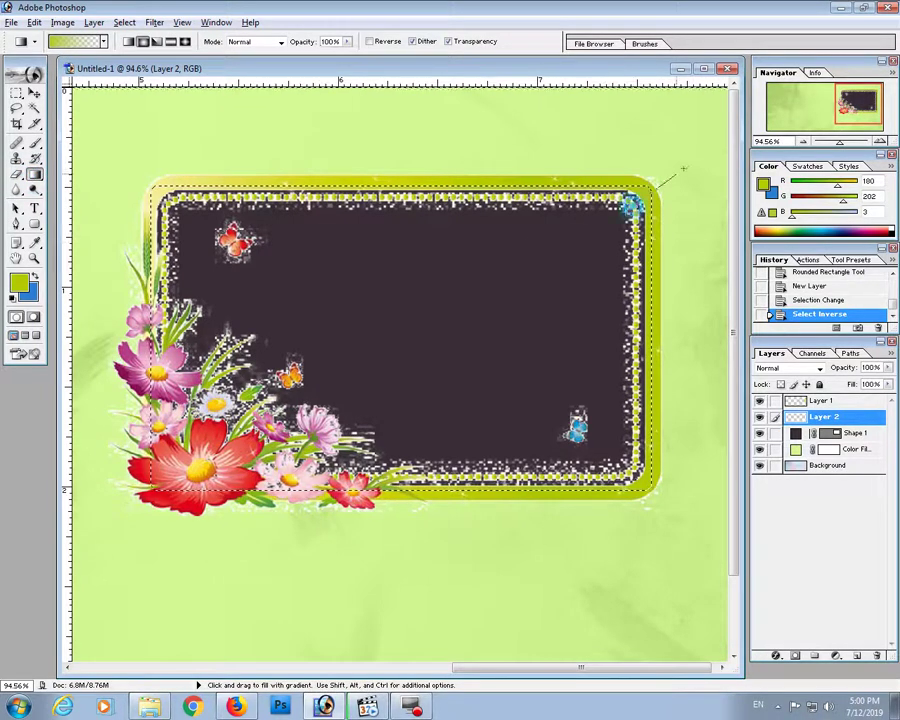
pyautogui.moveTo(683, 170); pyautogui.dragTo(686, 168)
pyautogui.moveTo(588, 426); pyautogui.dragTo(719, 614)
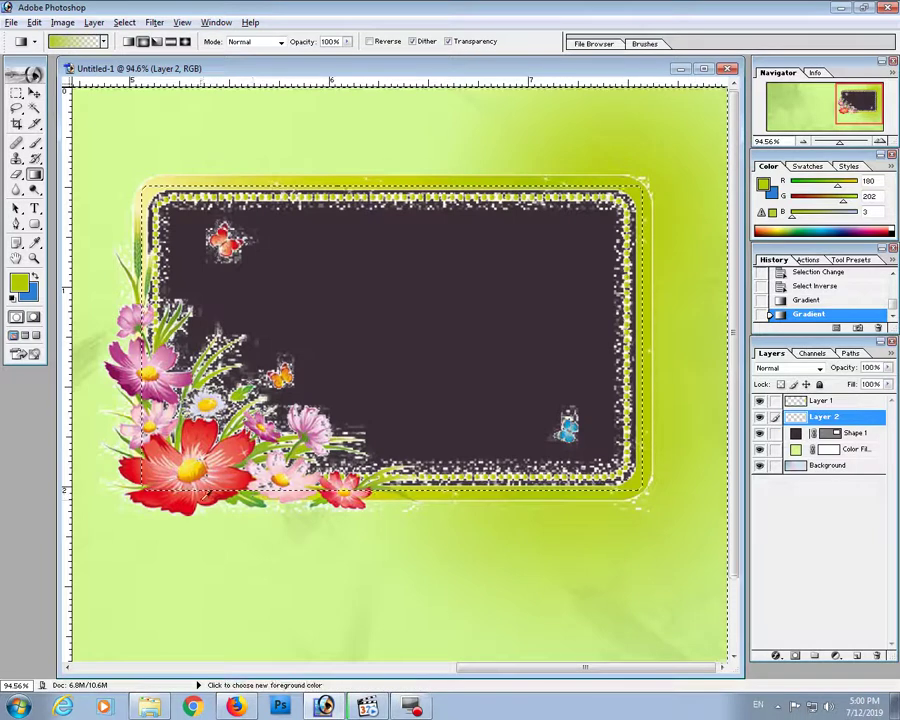
pyautogui.click(760, 232)
pyautogui.moveTo(245, 505); pyautogui.dragTo(222, 543)
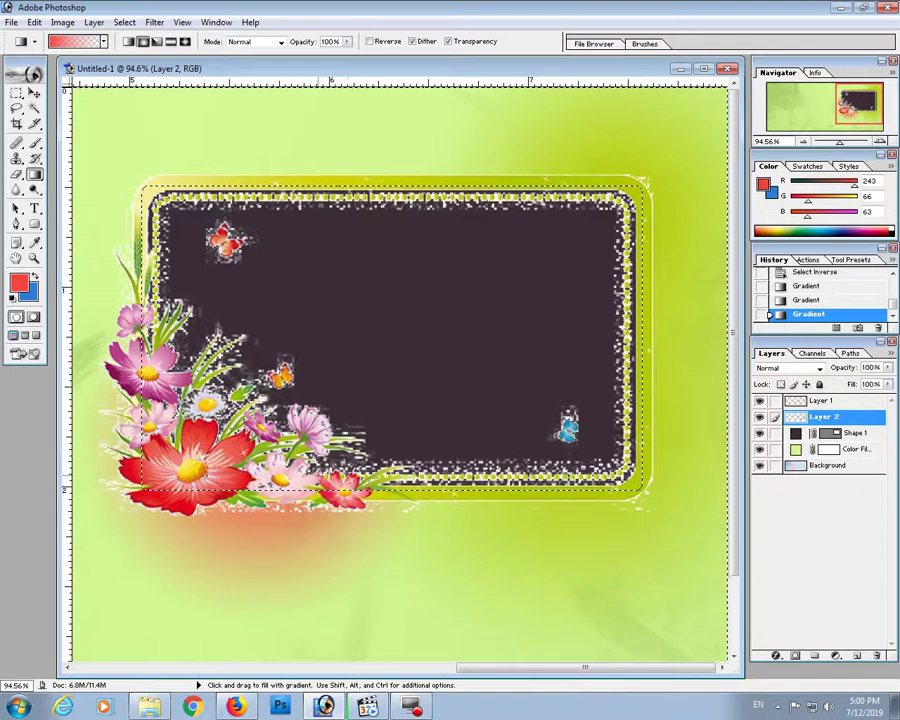
pyautogui.click(762, 236)
pyautogui.moveTo(334, 478); pyautogui.dragTo(428, 597)
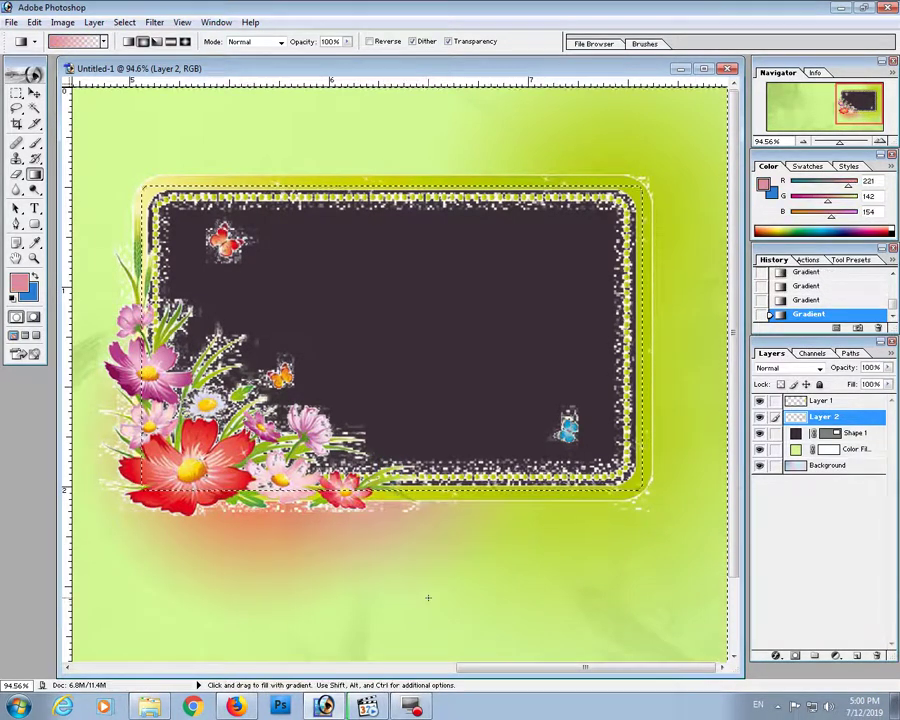
# - Sample lighter pink, leaf green and pale yellow colours, then view at actual pixels
pyautogui.click(761, 237)
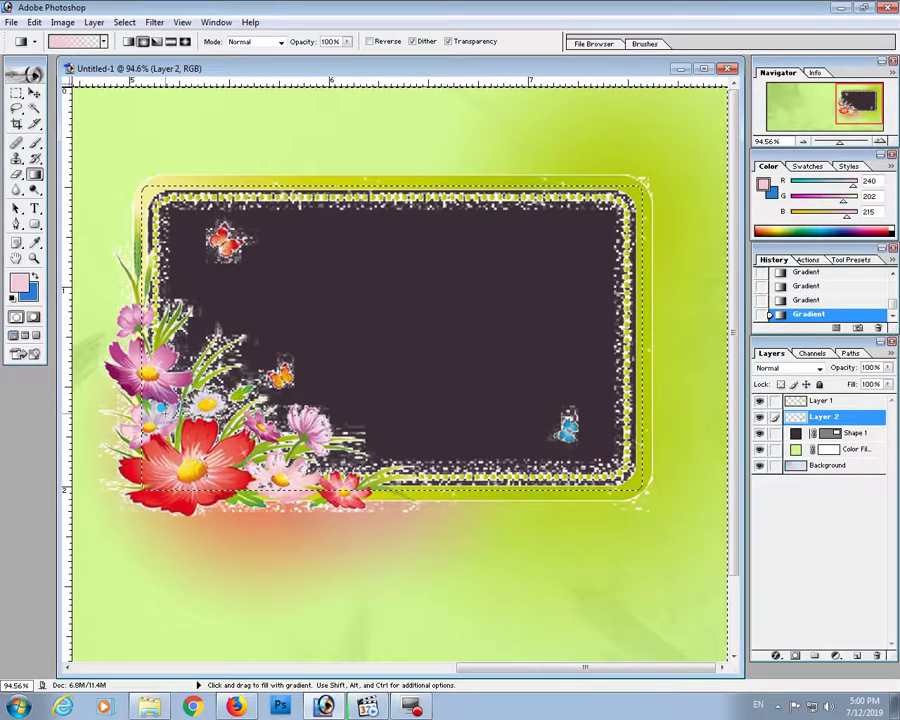
pyautogui.keyDown('alt'); pyautogui.click(150, 264); pyautogui.keyUp('alt')
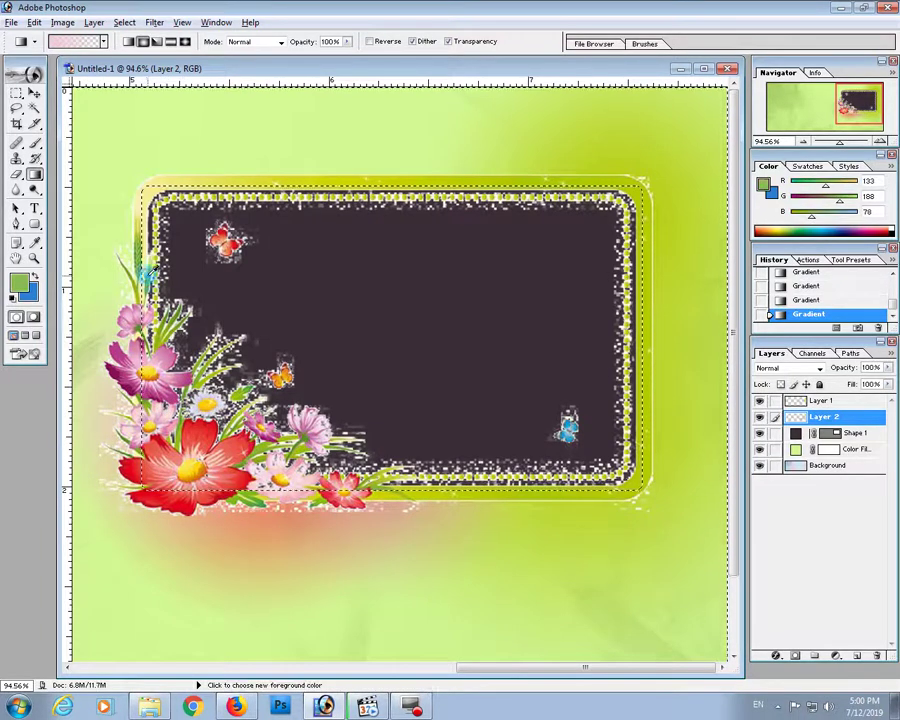
pyautogui.keyDown('alt'); pyautogui.click(150, 190); pyautogui.keyUp('alt')
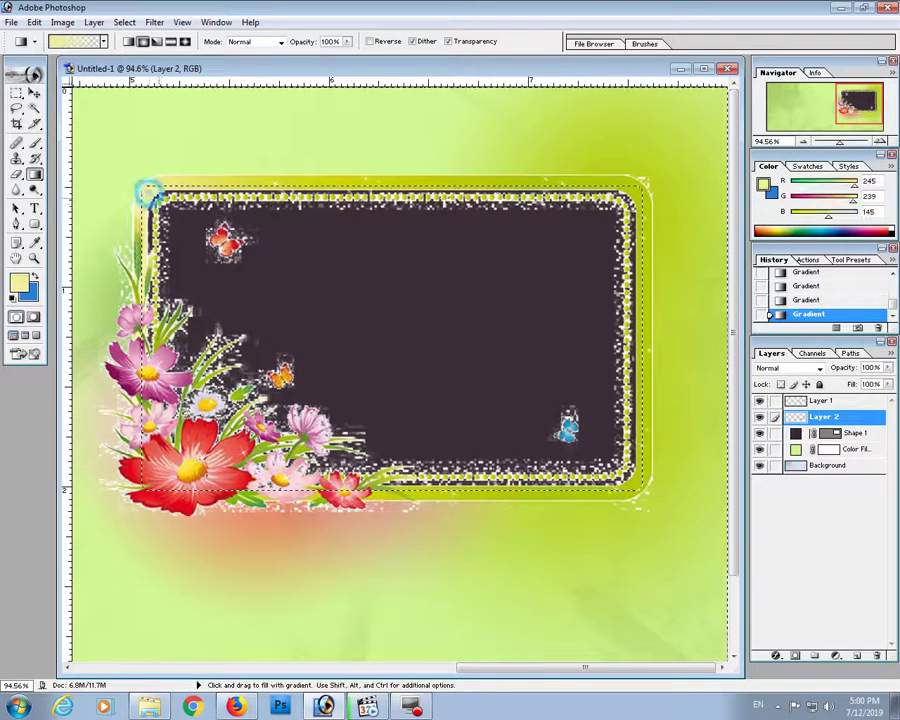
pyautogui.hscroll(-3, 155, 200)
pyautogui.press('z')
pyautogui.rightClick(416, 261)
pyautogui.click(438, 283)
pyautogui.moveTo(607, 343)
pyautogui.mouseDown()
pyautogui.moveTo(550, 348)
pyautogui.moveTo(457, 322)
pyautogui.mouseUp()
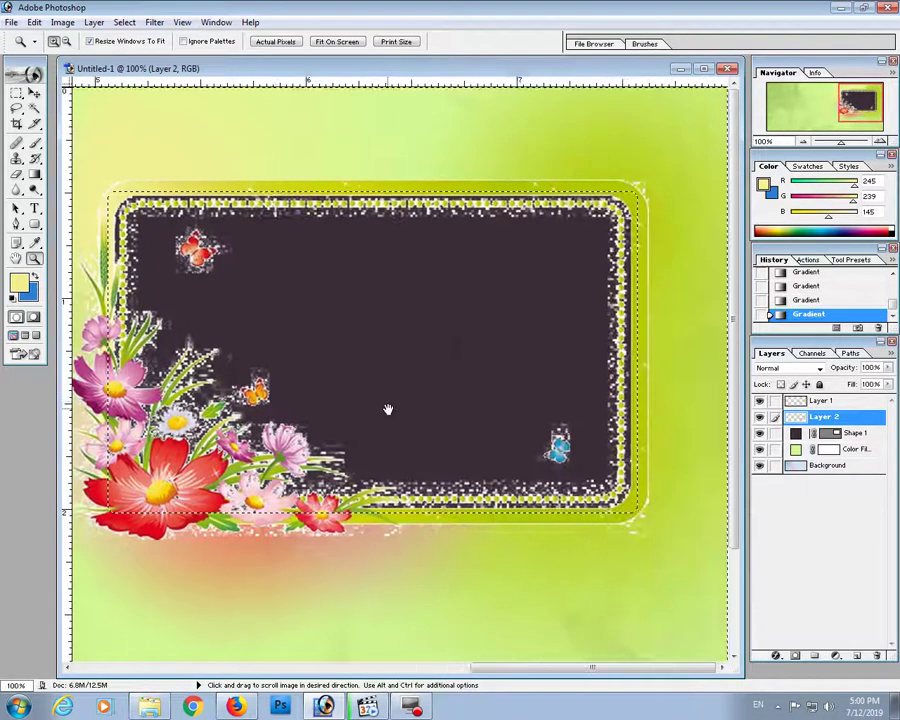
# - Add monochromatic noise to the background glows around the frame
pyautogui.click(154, 22)
pyautogui.moveTo(176, 173)
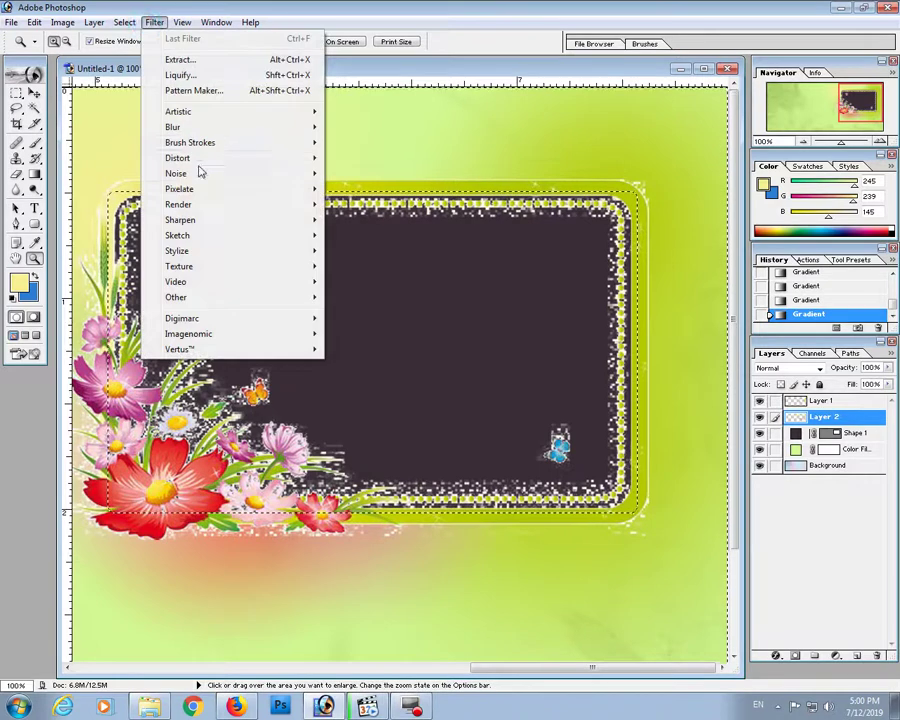
pyautogui.click(352, 174)
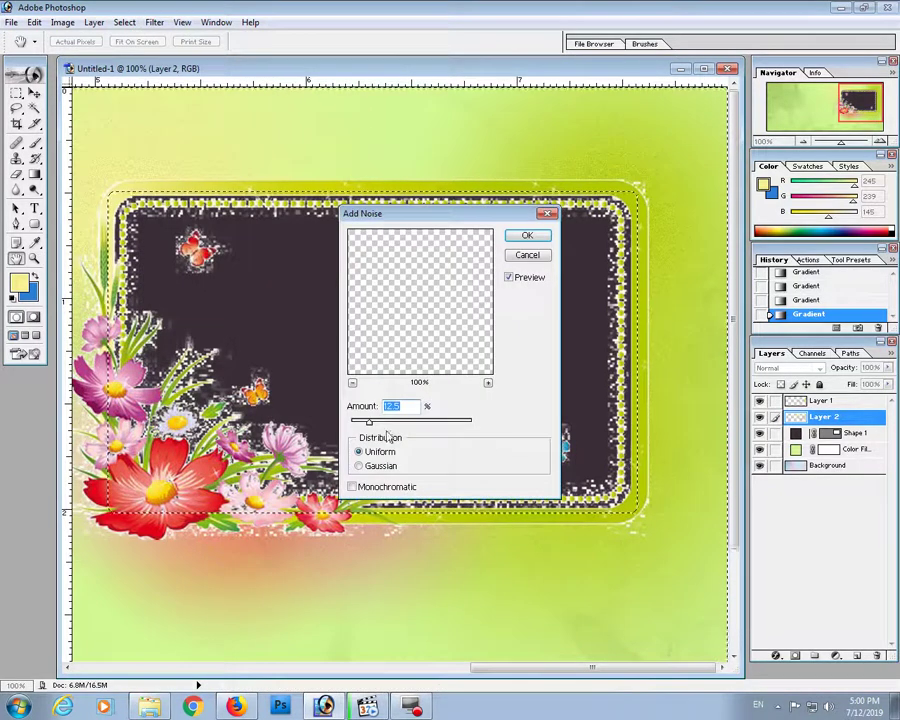
pyautogui.click(364, 489)
pyautogui.click(529, 239)
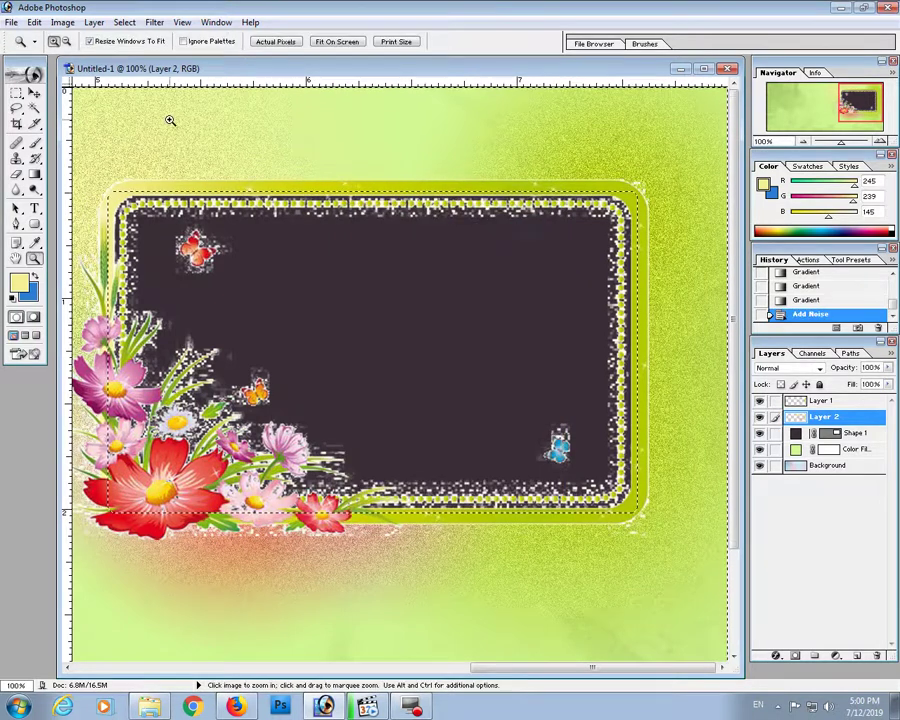
# - Soften the noise with a small-radius Gaussian Blur, then clear the selection
pyautogui.click(154, 22)
pyautogui.click(364, 157)
pyautogui.moveTo(658, 352); pyautogui.dragTo(654, 353)
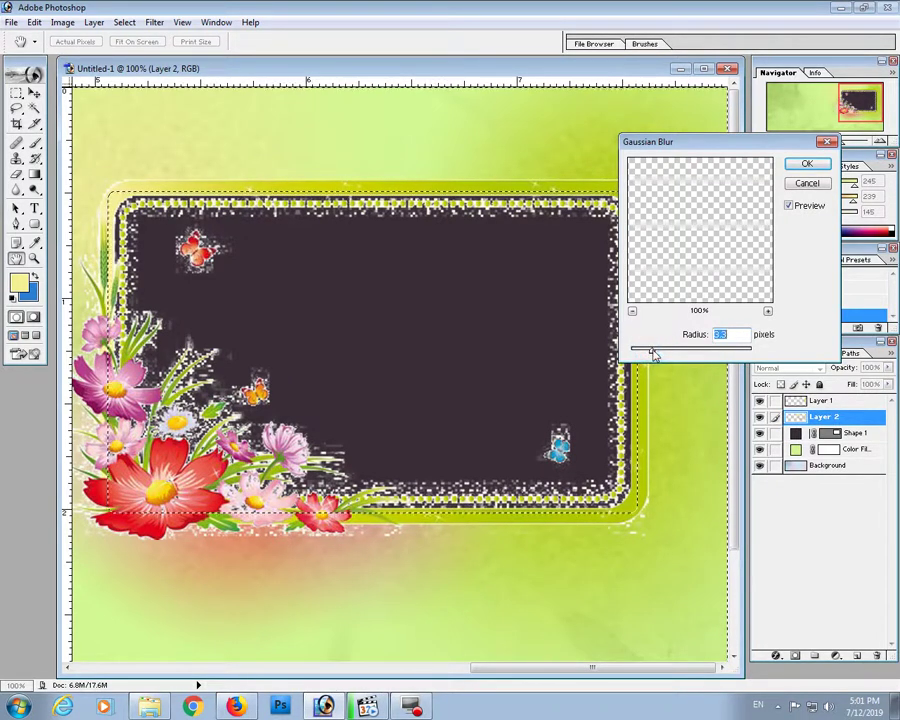
pyautogui.click(806, 164)
pyautogui.hotkey('ctrl', '0')
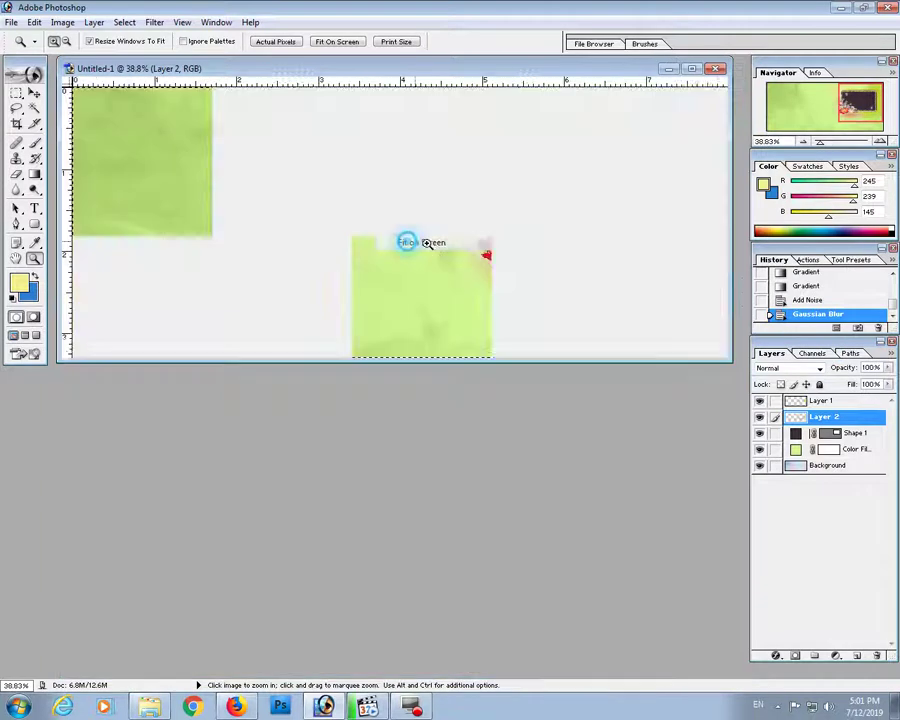
pyautogui.click(410, 300)
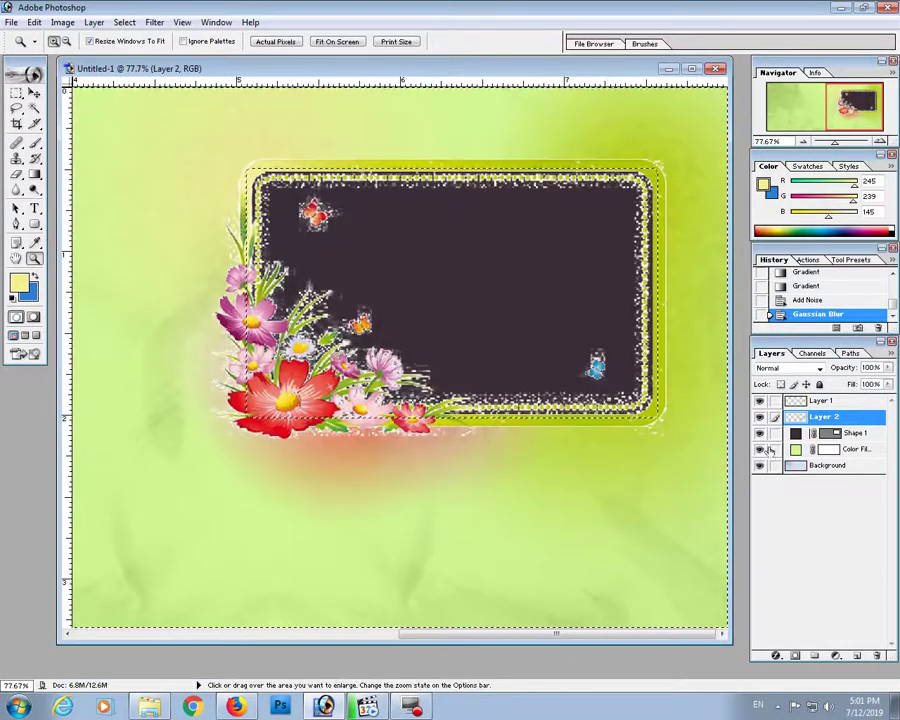
pyautogui.press('v')
pyautogui.hotkey('ctrl', 'd')
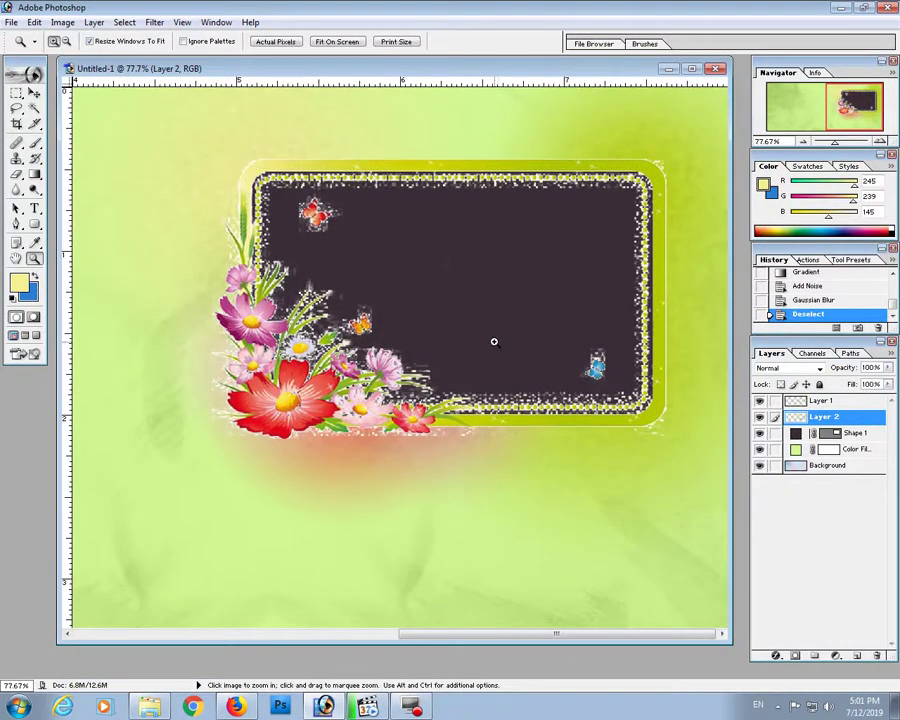
# - Fit the banner in the window and check the Shape 1 layer's visibility
pyautogui.keyDown('alt'); pyautogui.click(462, 264); pyautogui.keyUp('alt')
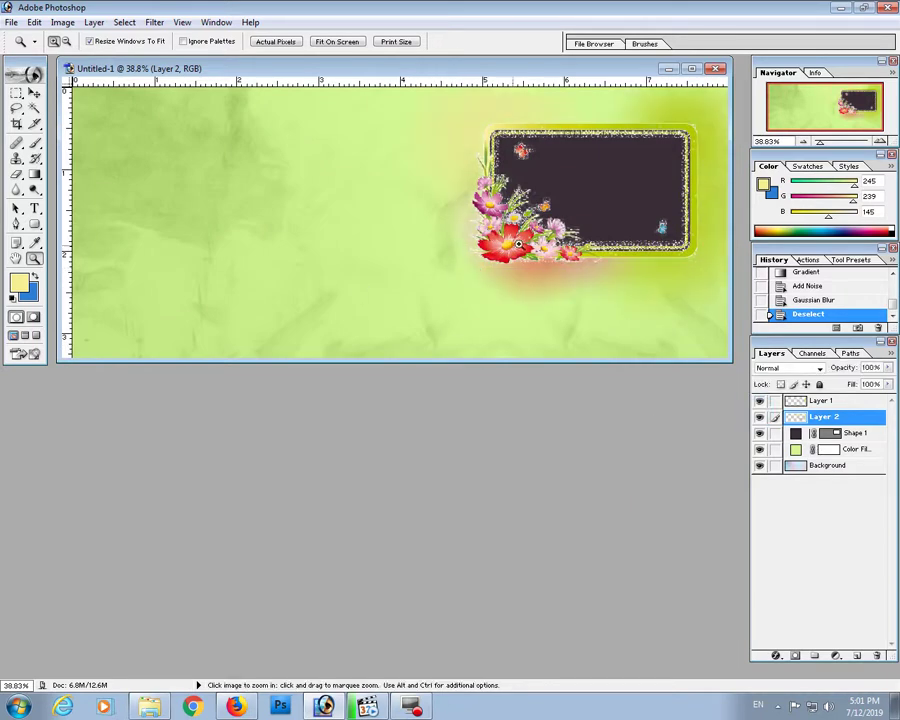
pyautogui.moveTo(546, 72); pyautogui.dragTo(541, 99)
pyautogui.click(763, 436)
pyautogui.click(763, 436)
pyautogui.rightClick(341, 200)
pyautogui.click(353, 207)
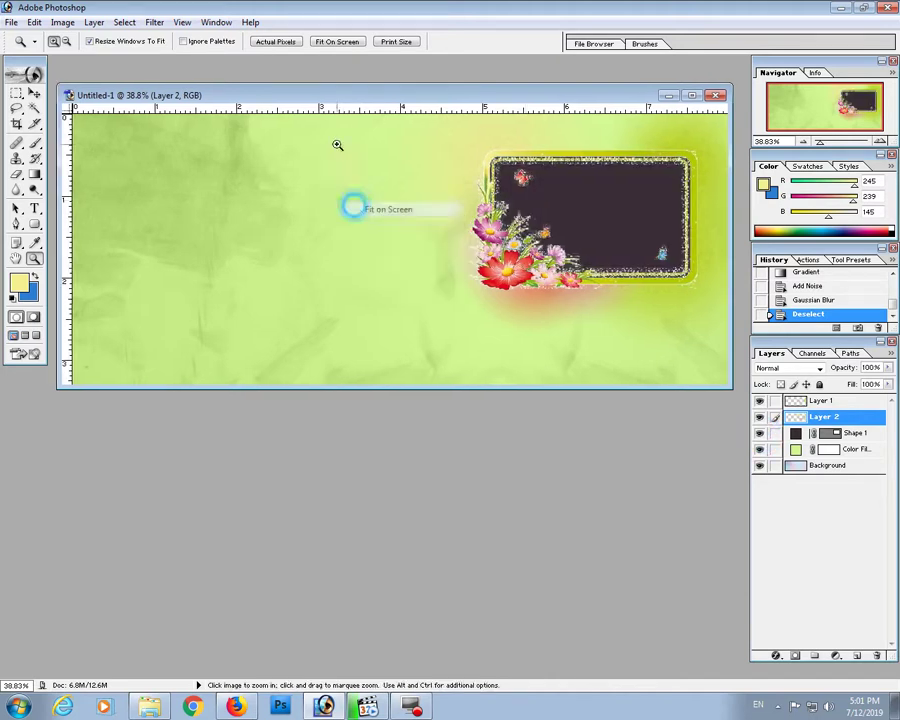
pyautogui.moveTo(311, 88); pyautogui.dragTo(312, 92)
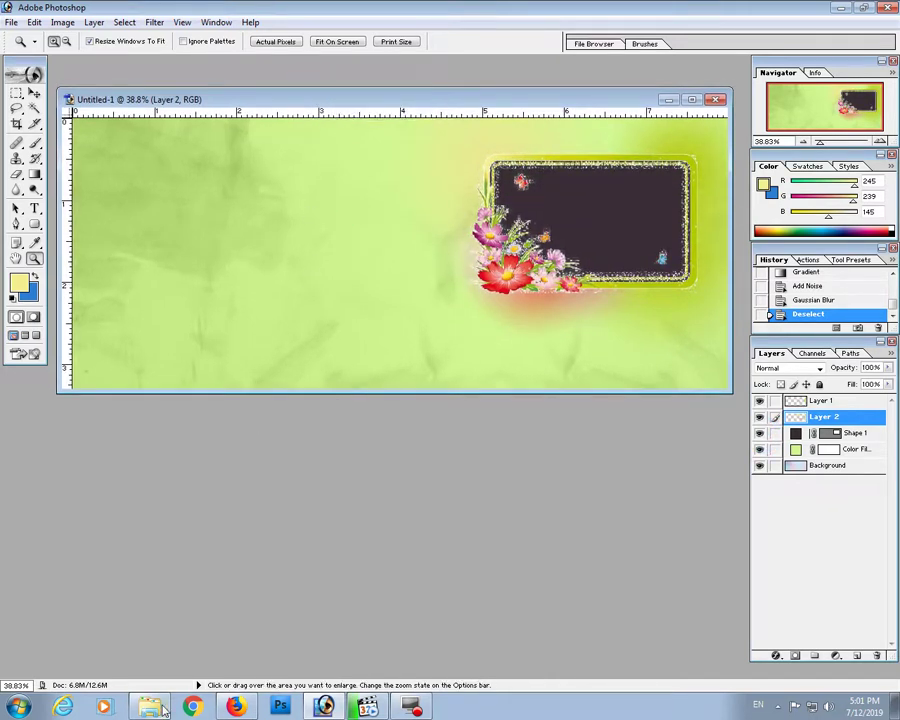
# - Open Frame 1.png and drag its wreath onto the banner's left side
pyautogui.click(149, 706)
pyautogui.moveTo(560, 170)
pyautogui.mouseDown()
pyautogui.moveTo(378, 692)
pyautogui.moveTo(391, 384)
pyautogui.mouseUp()
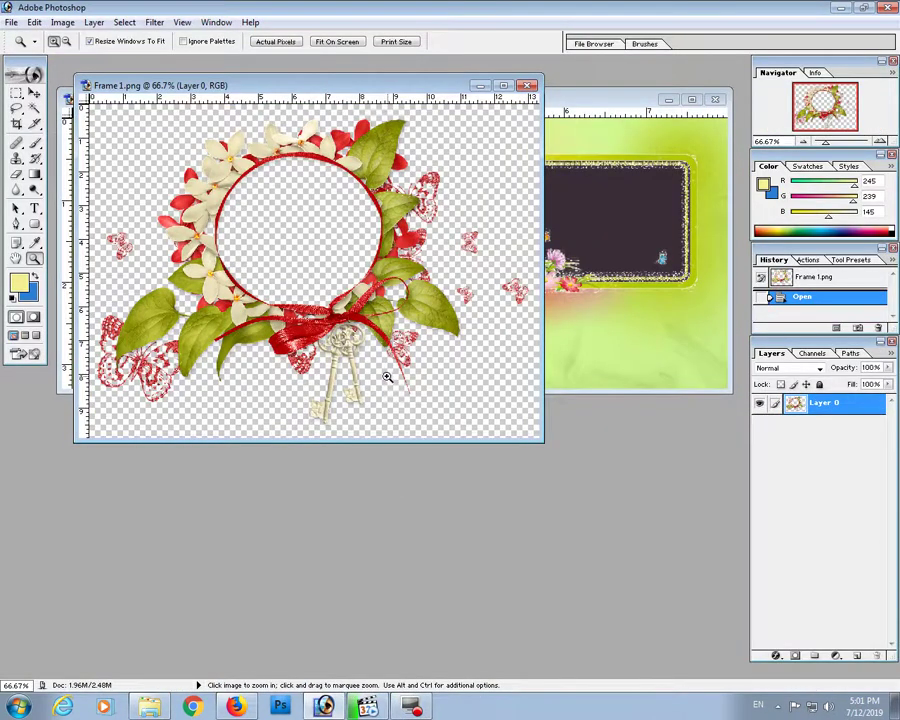
pyautogui.press('v')
pyautogui.moveTo(350, 238); pyautogui.dragTo(265, 231)
# - Move the wreath layer above Layer 1, then rename them 'Frame 2' and 'Frame 1'
pyautogui.moveTo(840, 420); pyautogui.dragTo(840, 403)
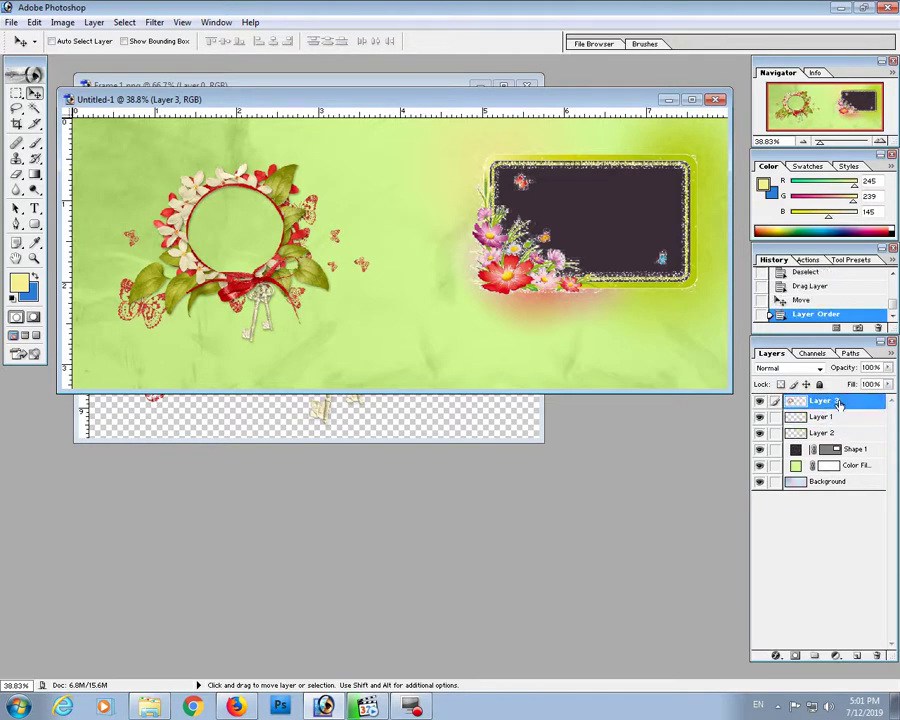
pyautogui.click(760, 417)
pyautogui.click(760, 417)
pyautogui.click(824, 418)
pyautogui.write('Fram')
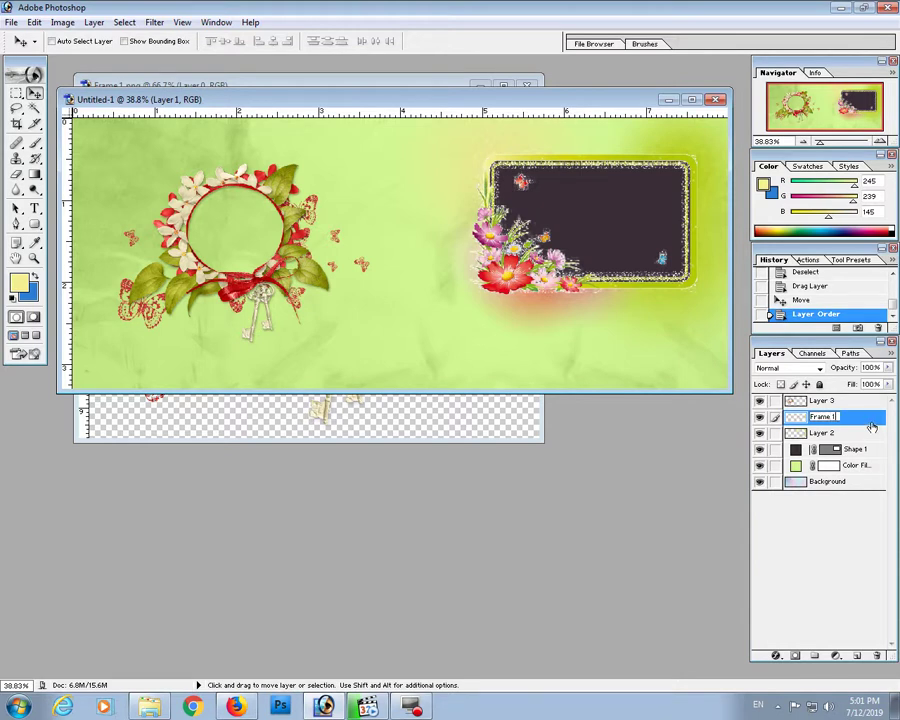
pyautogui.press('Return')
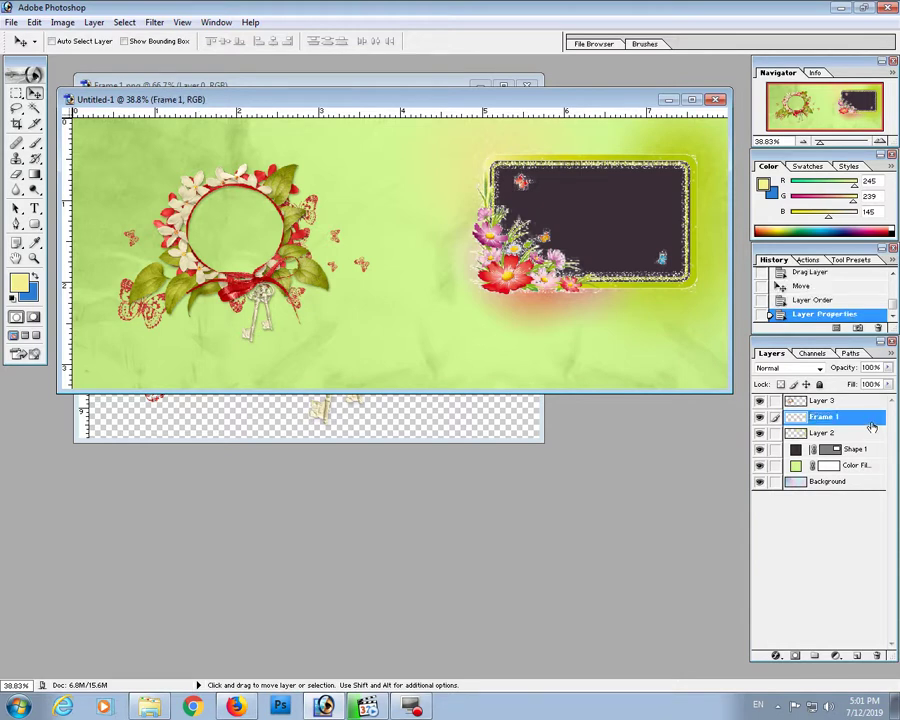
pyautogui.doubleClick(822, 400)
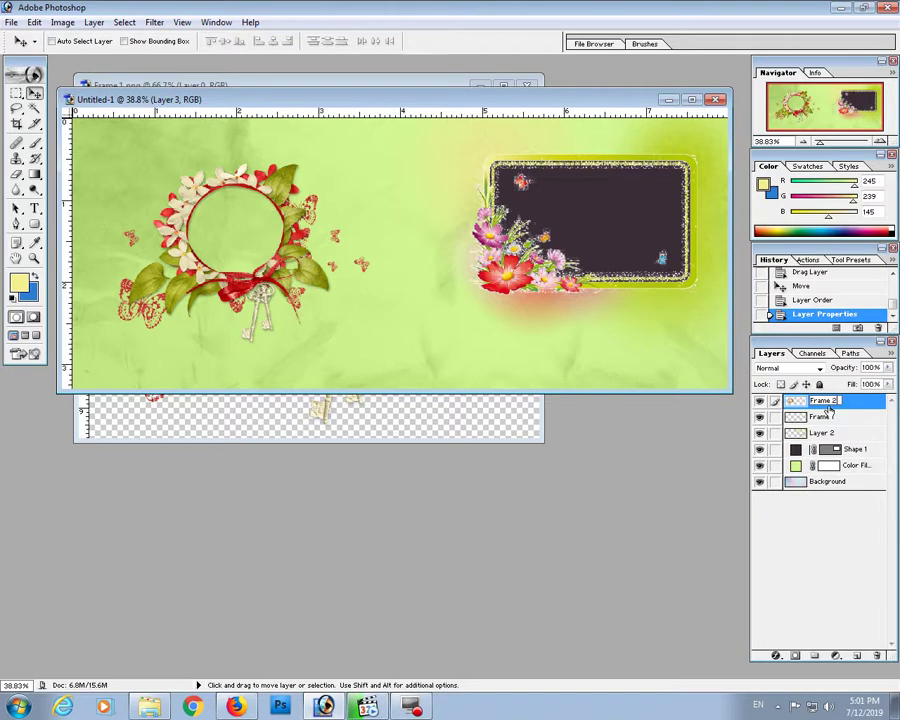
pyautogui.press('Return')
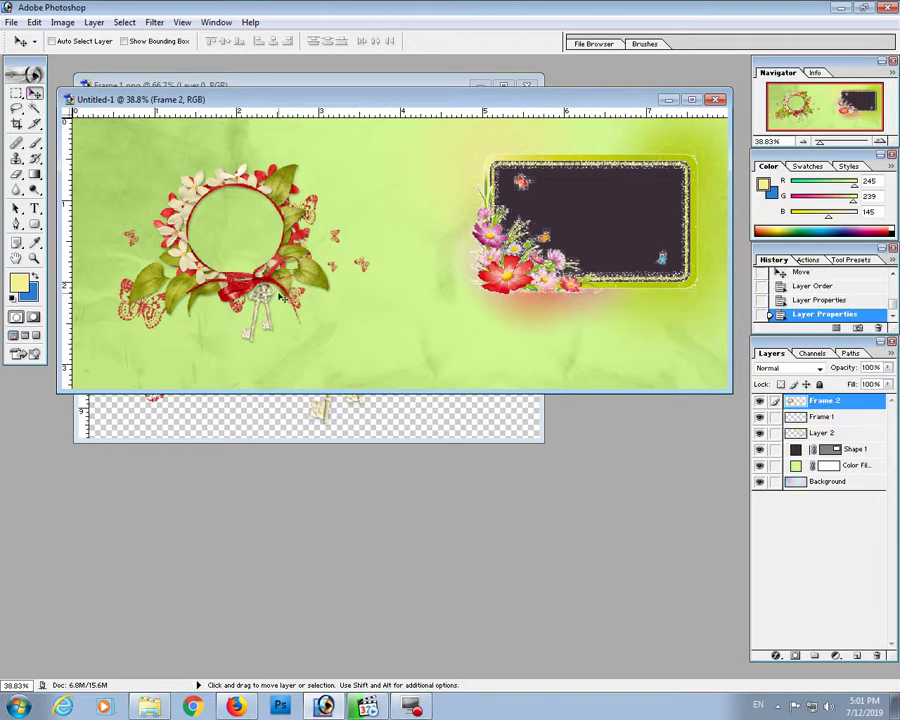
# - Flip the wreath horizontally, rotate it about -9.4° and enlarge it to roughly 118%
pyautogui.click(34, 22)
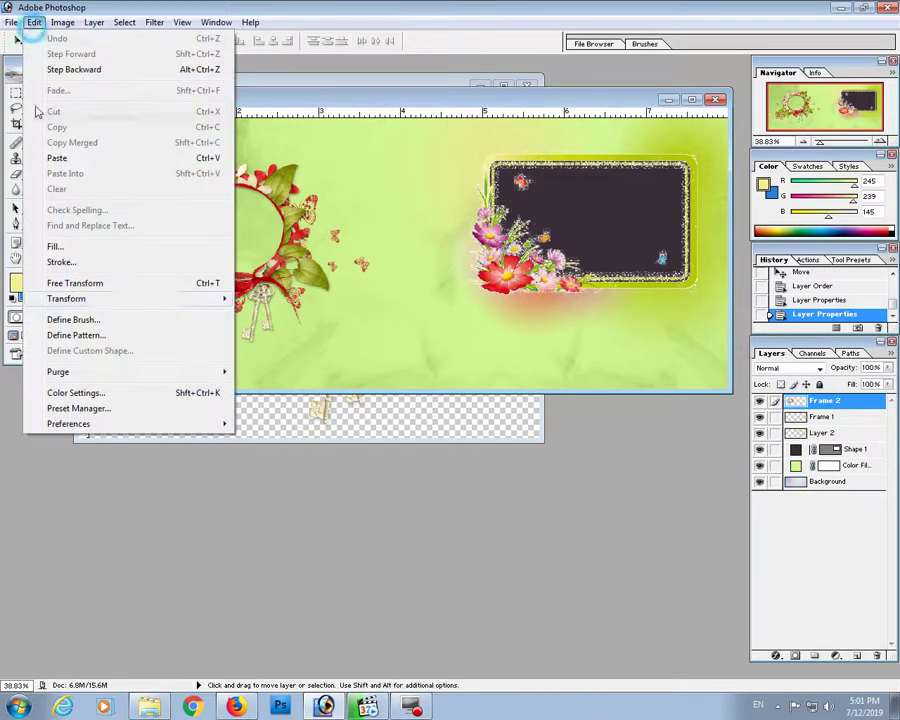
pyautogui.click(90, 283)
pyautogui.rightClick(284, 267)
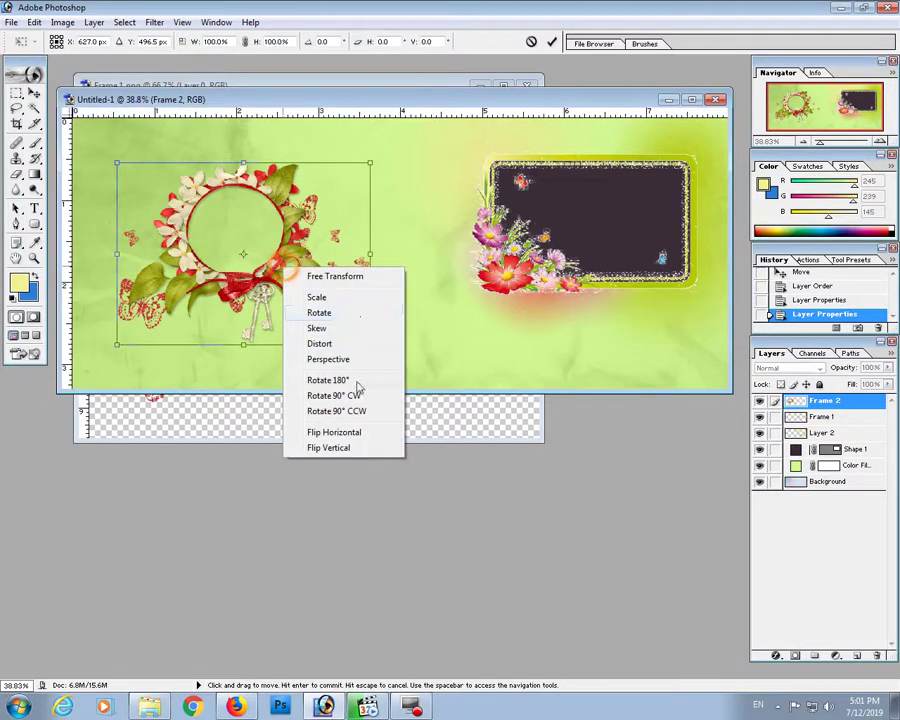
pyautogui.click(366, 432)
pyautogui.moveTo(118, 165); pyautogui.dragTo(95, 178)
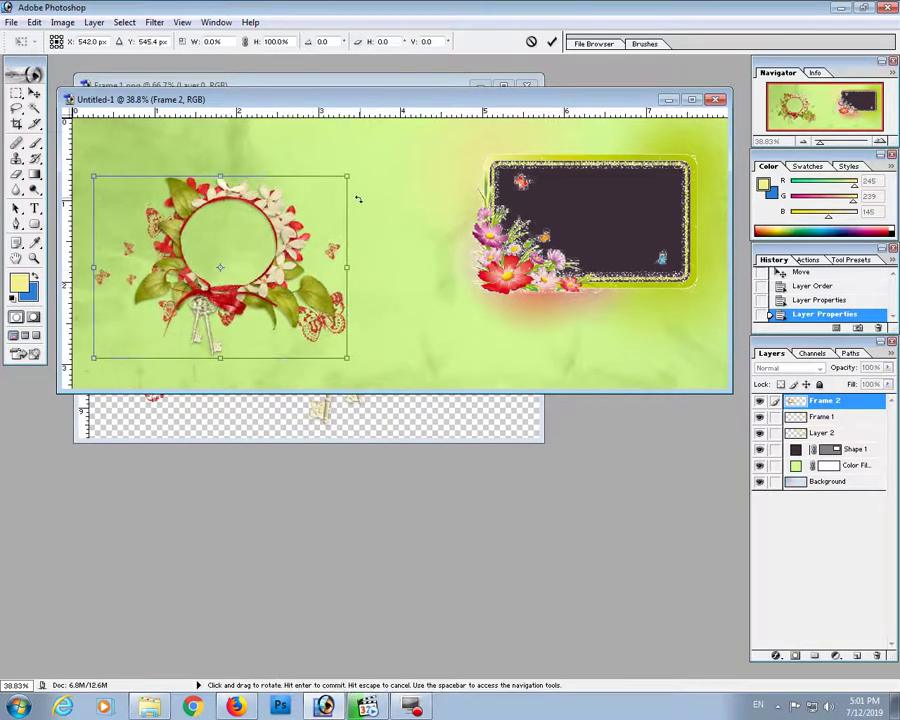
pyautogui.moveTo(348, 176); pyautogui.dragTo(361, 161)
pyautogui.moveTo(428, 270); pyautogui.dragTo(428, 233)
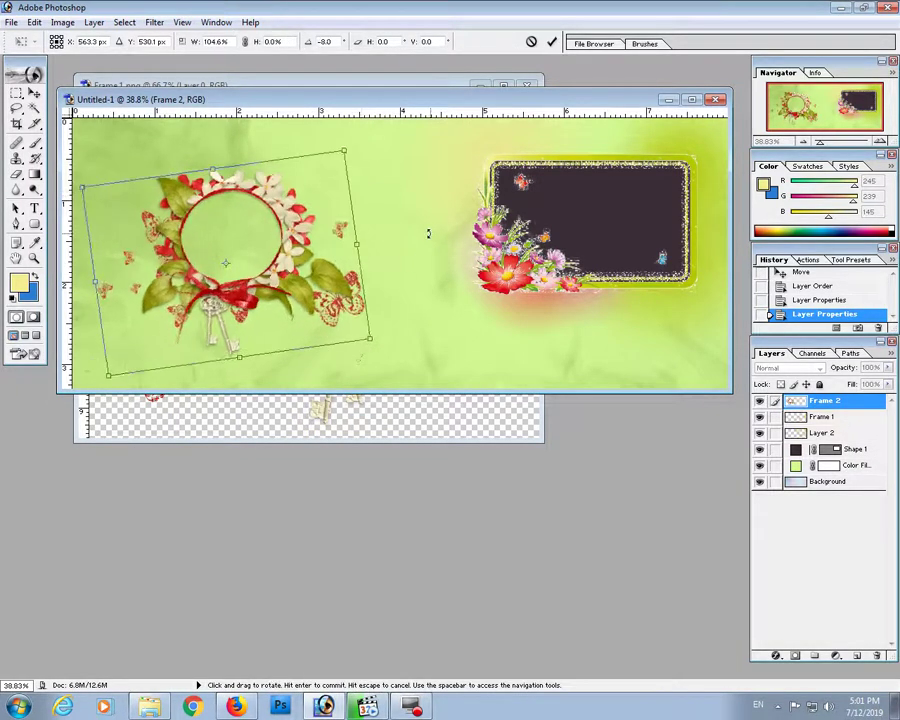
pyautogui.moveTo(299, 275); pyautogui.dragTo(260, 258)
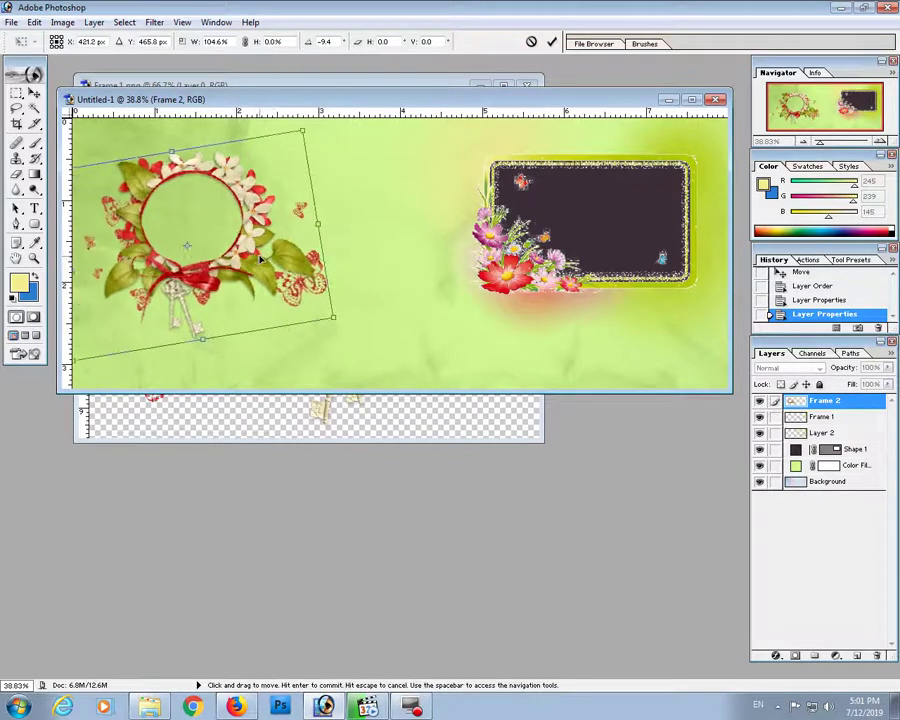
pyautogui.moveTo(333, 317)
pyautogui.mouseDown()
pyautogui.moveTo(348, 342)
pyautogui.moveTo(366, 340)
pyautogui.mouseUp()
pyautogui.moveTo(257, 276); pyautogui.dragTo(252, 276)
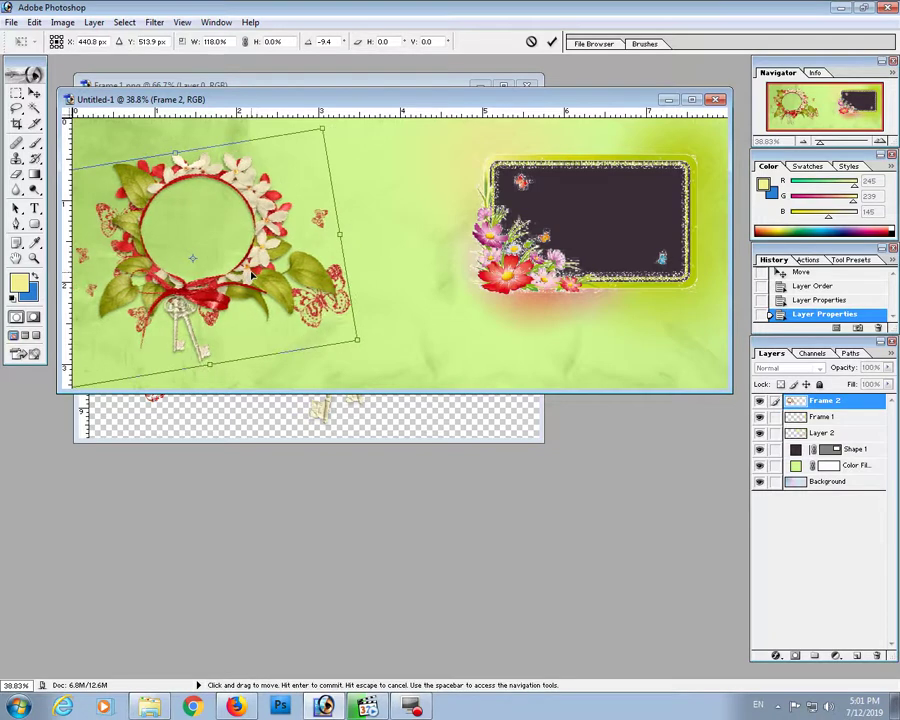
pyautogui.press('Return')
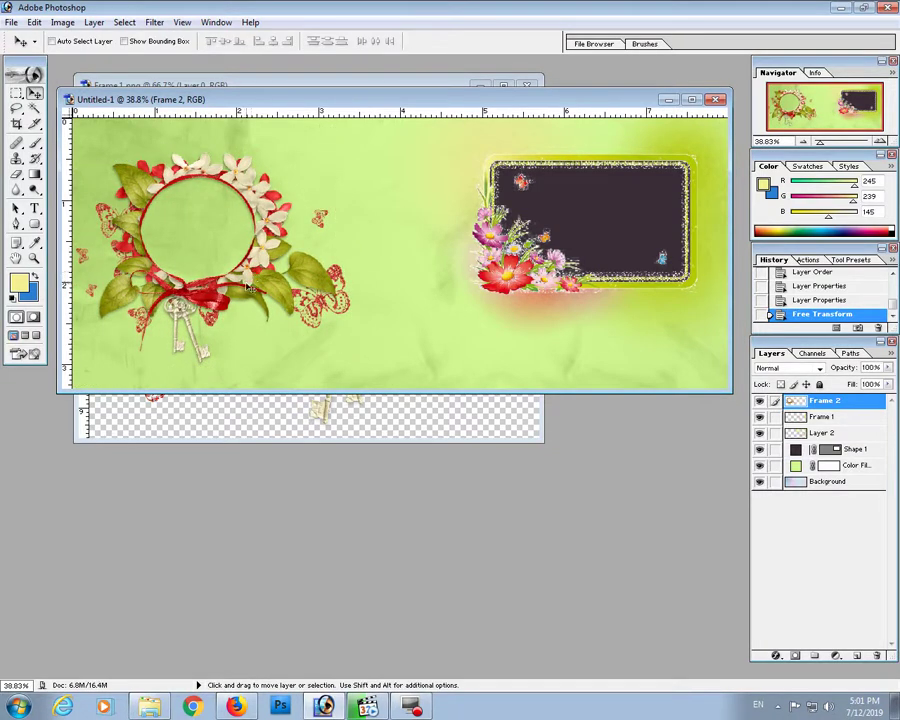
# - Draw an ellipse inside the wreath's round opening and centre it
pyautogui.press('z')
pyautogui.moveTo(92, 138); pyautogui.dragTo(280, 315)
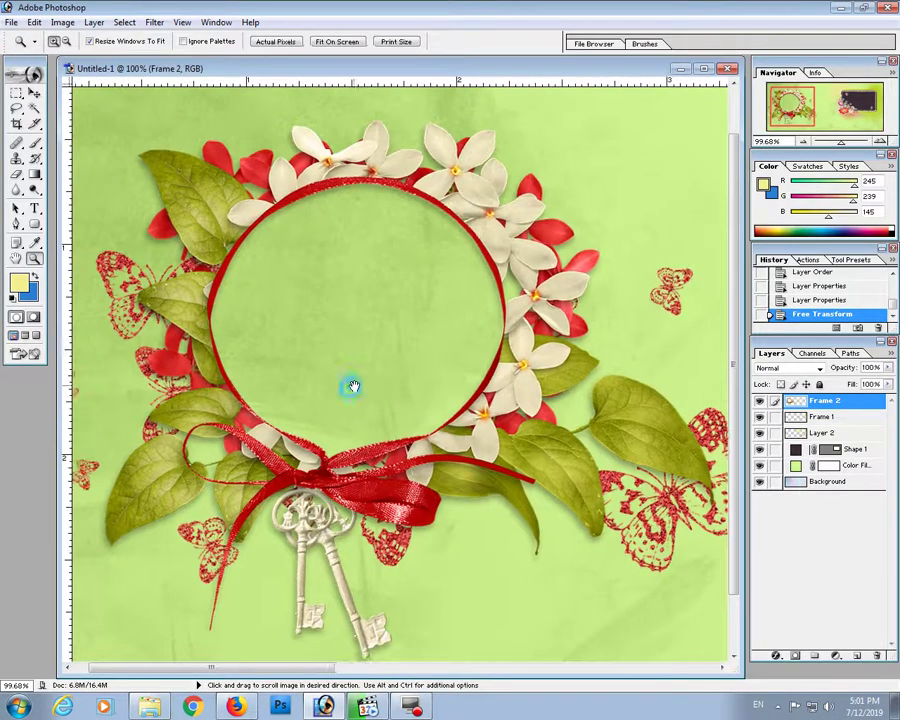
pyautogui.click(838, 418)
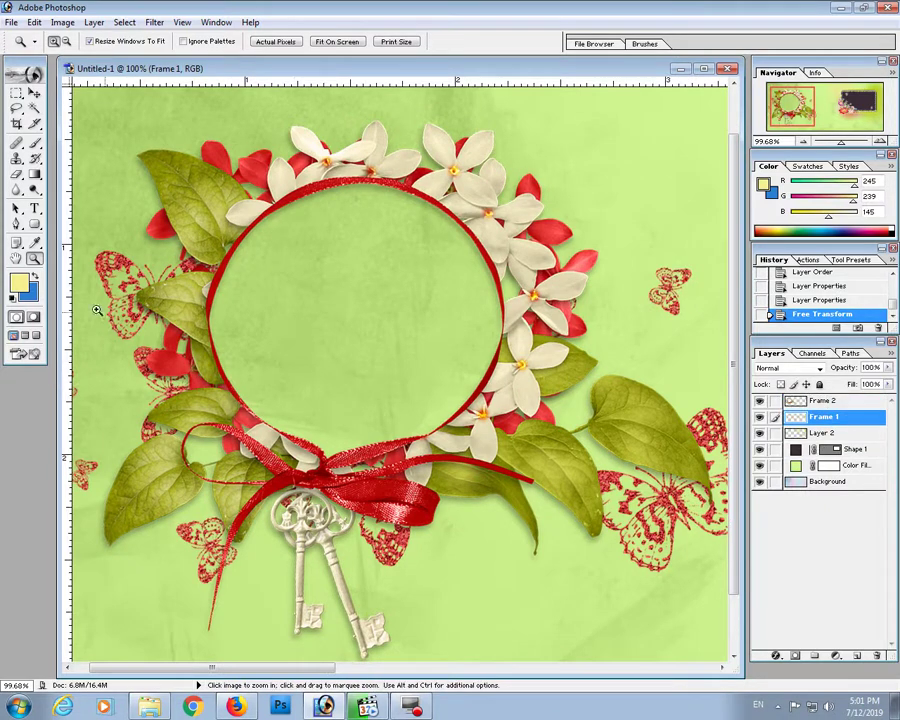
pyautogui.click(34, 224)
pyautogui.click(89, 250)
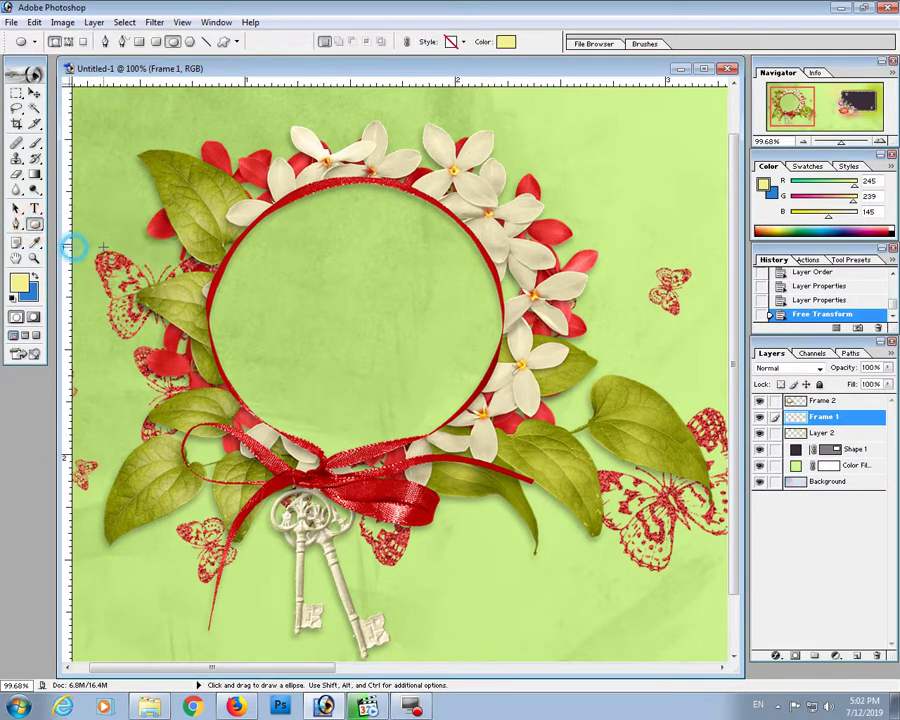
pyautogui.moveTo(207, 185); pyautogui.dragTo(478, 452)
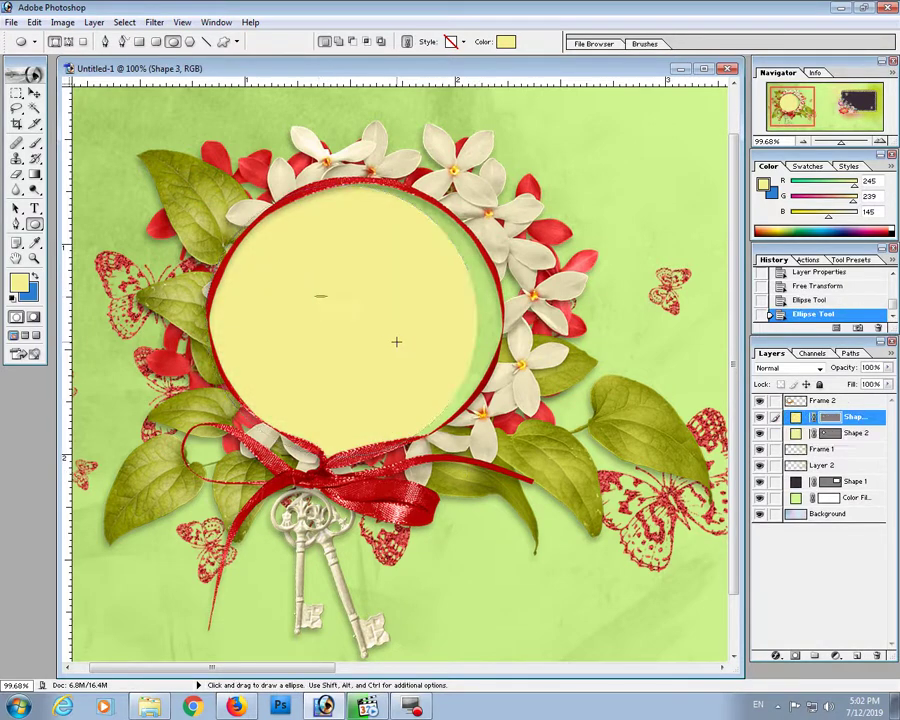
pyautogui.press('v')
pyautogui.moveTo(374, 335); pyautogui.dragTo(389, 329)
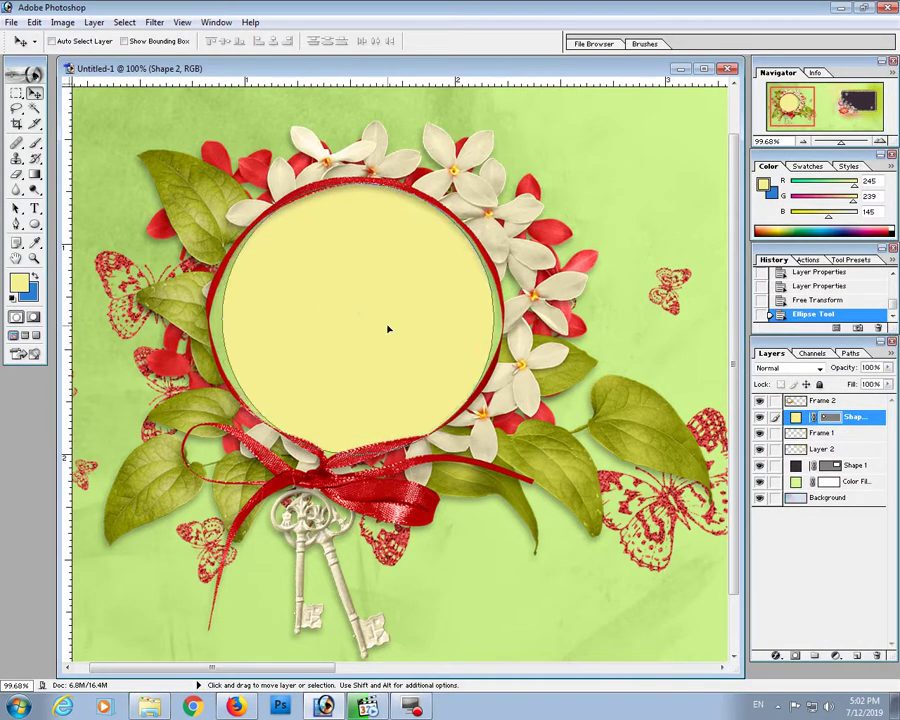
# - Enlarge the ellipse to fit the red rim and fill it white
pyautogui.click(34, 22)
pyautogui.click(115, 282)
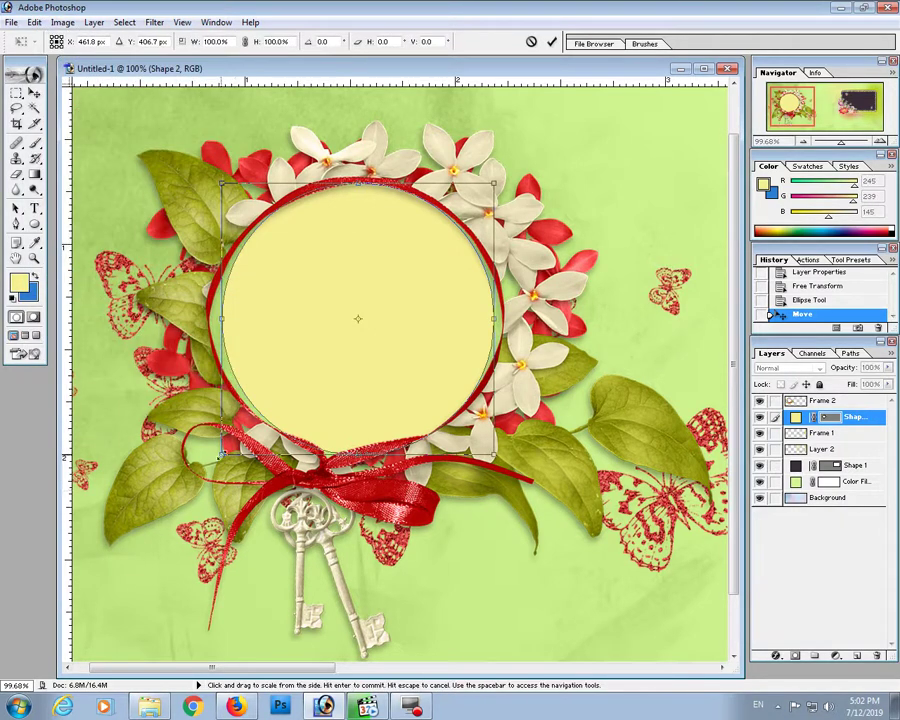
pyautogui.moveTo(222, 458); pyautogui.dragTo(212, 465)
pyautogui.moveTo(495, 184); pyautogui.dragTo(503, 174)
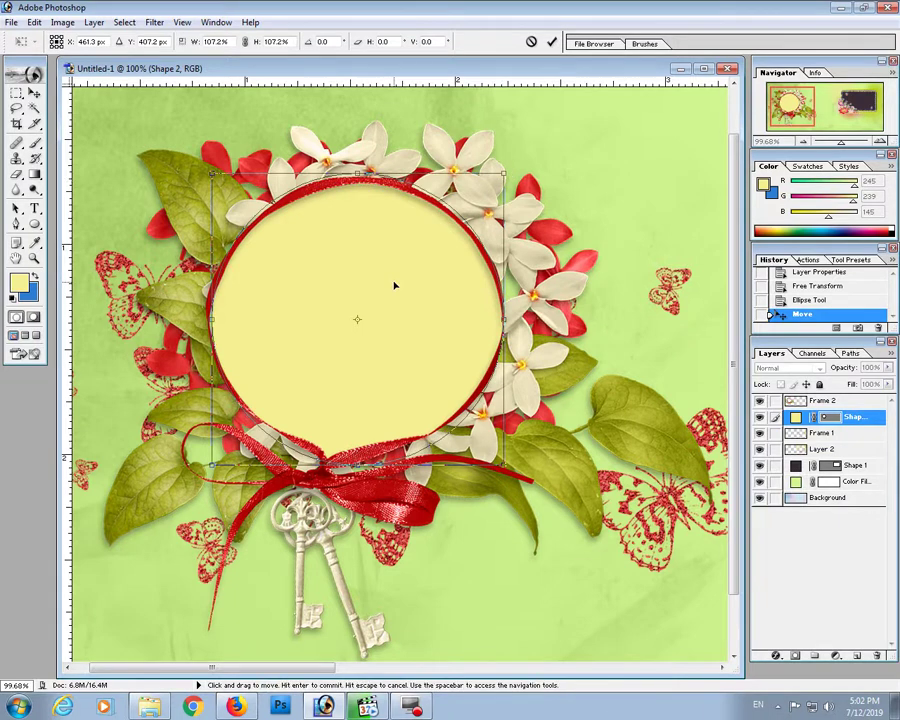
pyautogui.press('Return')
pyautogui.doubleClick(796, 418)
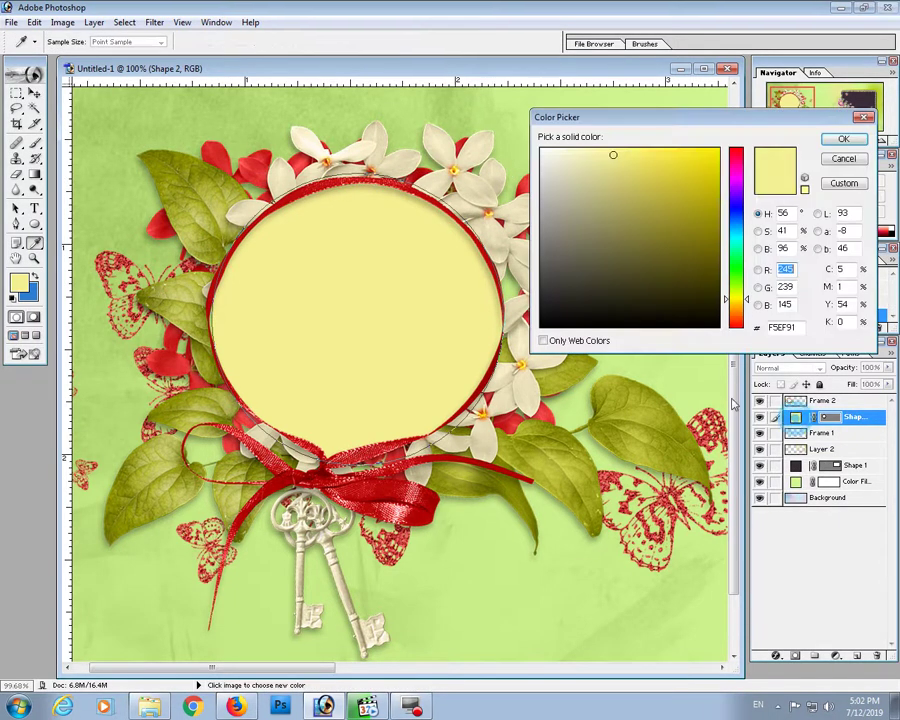
pyautogui.moveTo(601, 190); pyautogui.dragTo(538, 146)
pyautogui.press('Return')
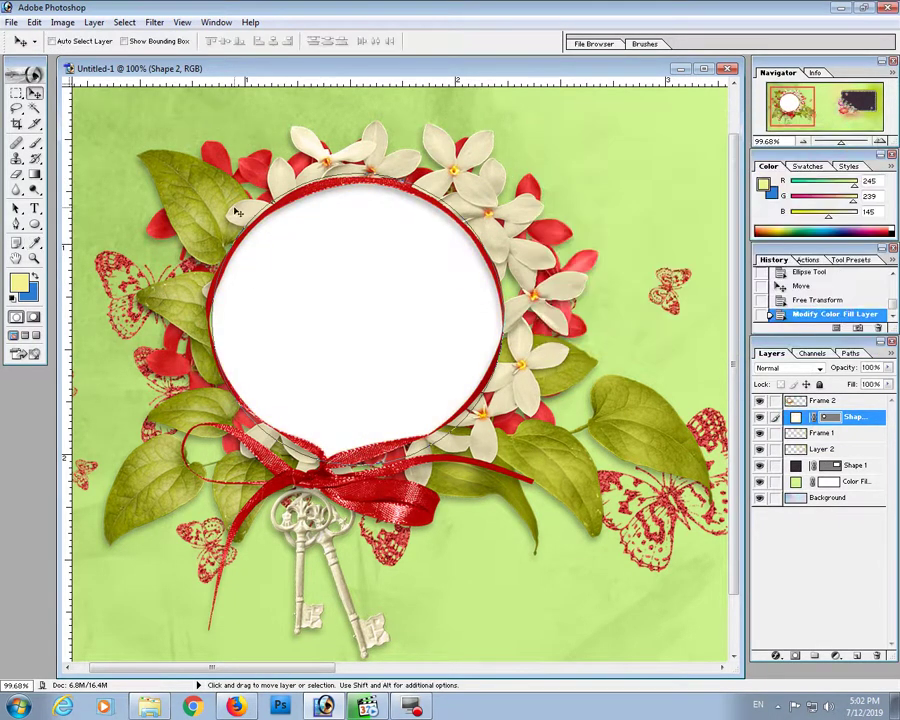
# - Load the white circle as a selection and add a new layer named Color
pyautogui.scroll(-3, 289, 390)
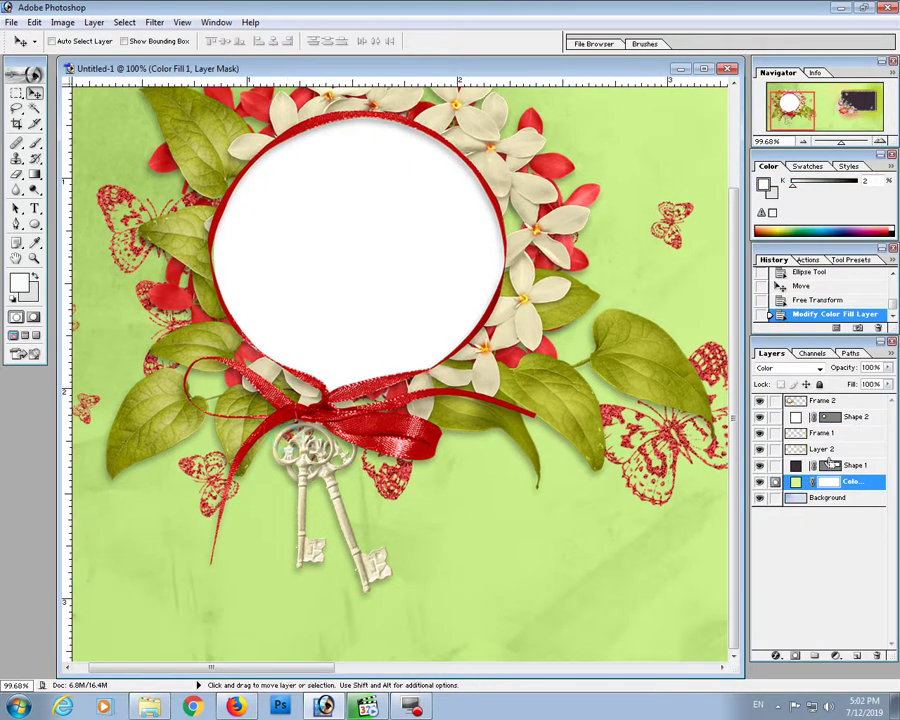
pyautogui.keyDown('ctrl'); pyautogui.click(796, 417); pyautogui.keyUp('ctrl')
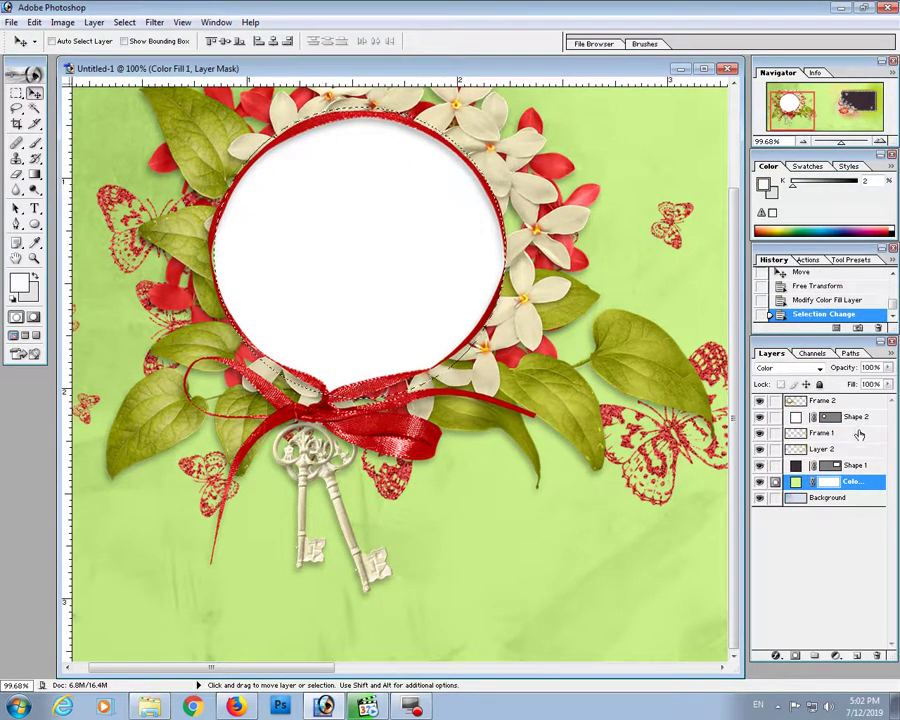
pyautogui.click(862, 418)
pyautogui.click(855, 656)
pyautogui.write('Color')
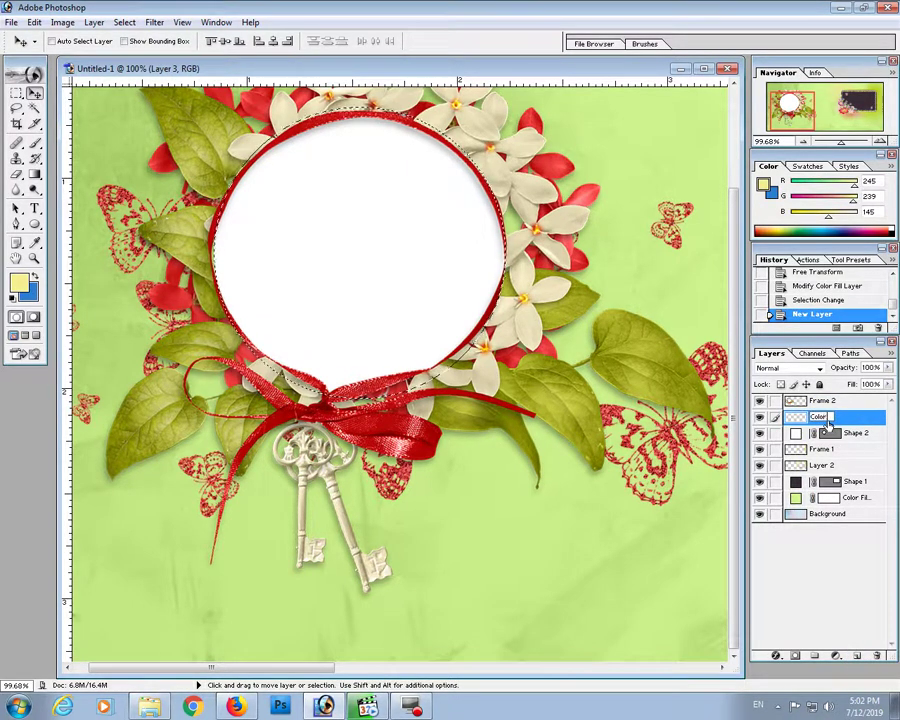
pyautogui.press('Return')
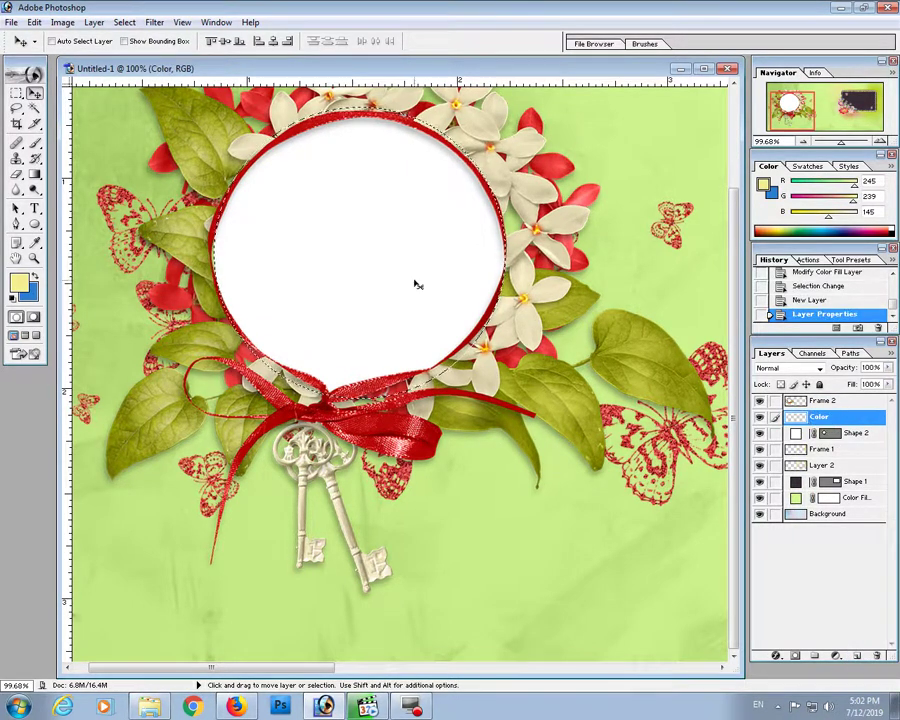
# - Invert the selection and set the foreground colour to dark red A80000
pyautogui.click(124, 22)
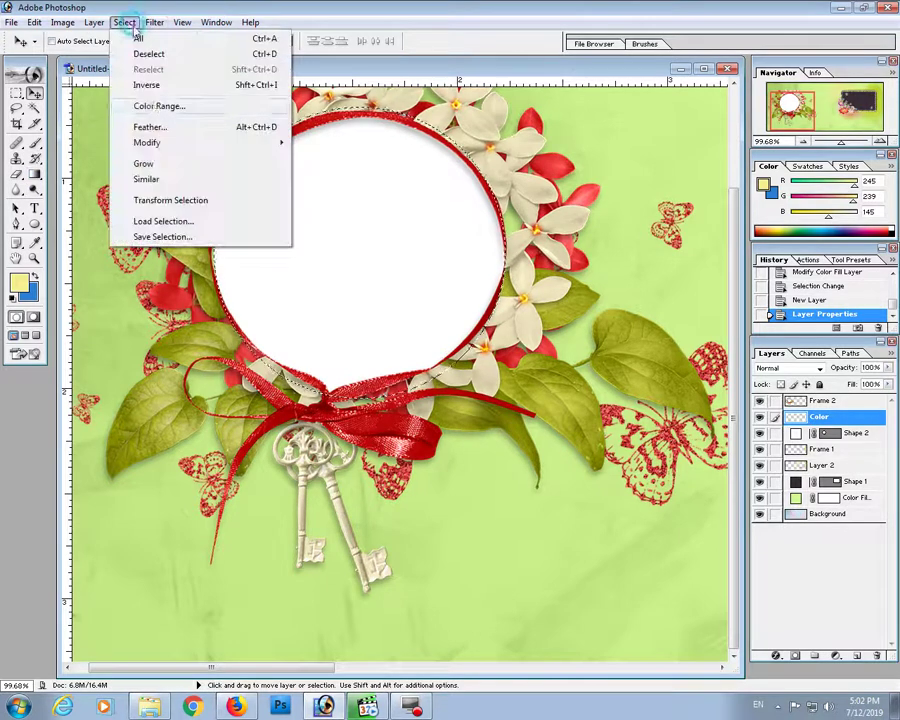
pyautogui.click(167, 86)
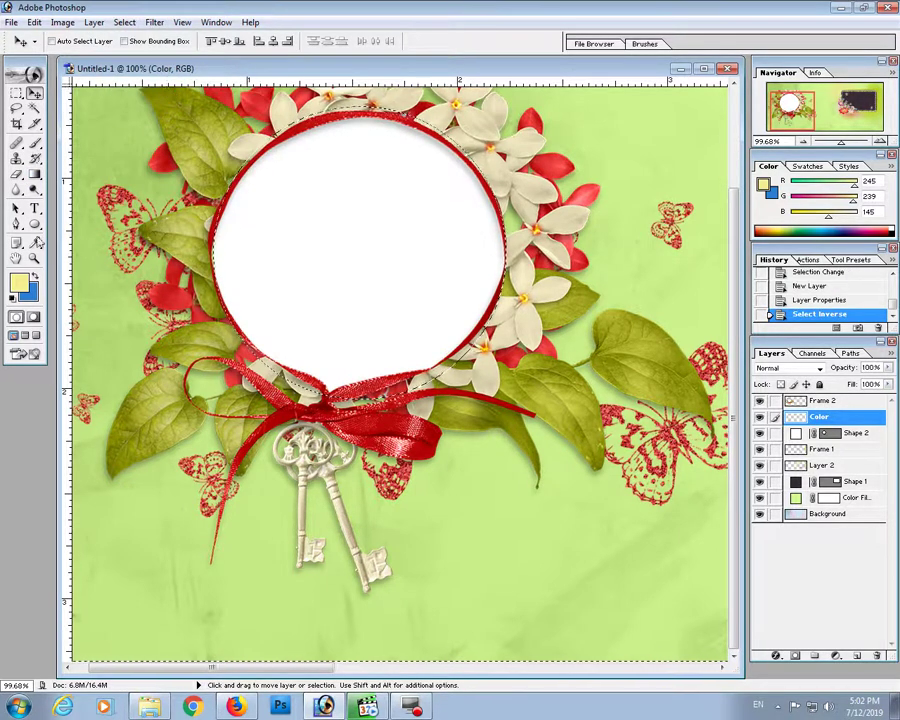
pyautogui.click(20, 283)
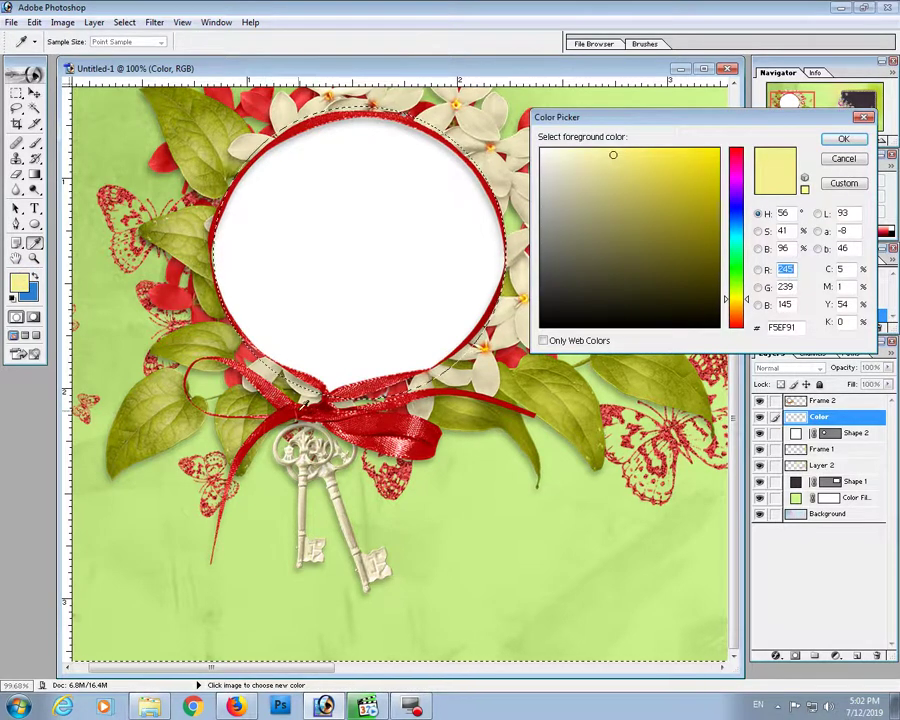
pyautogui.click(205, 291)
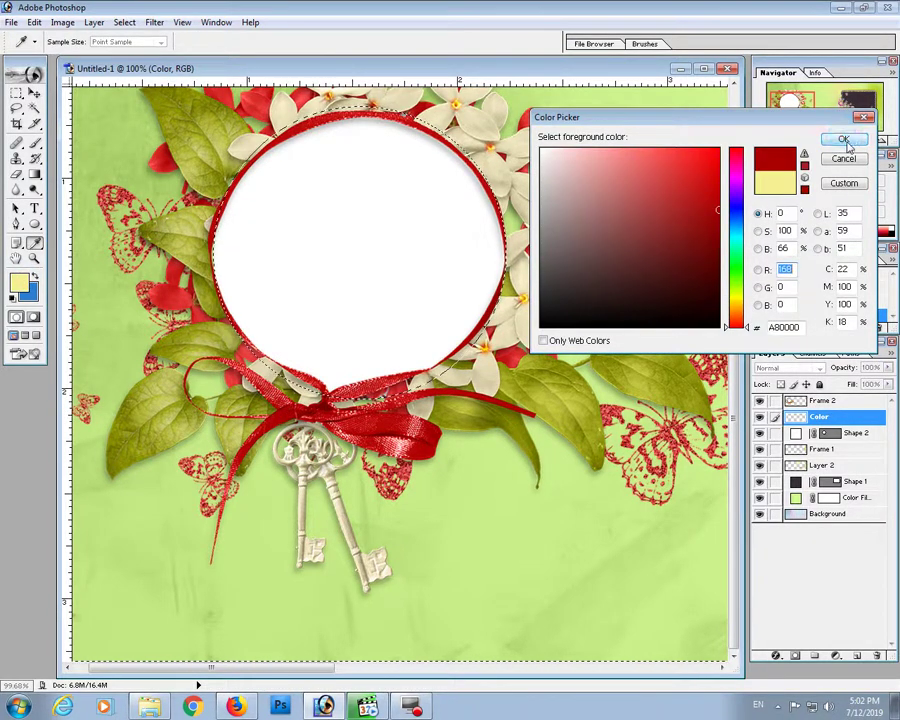
pyautogui.click(845, 141)
pyautogui.click(34, 175)
# - Paint radial red and olive glows around the keys and ribbon
pyautogui.moveTo(350, 470); pyautogui.dragTo(392, 283)
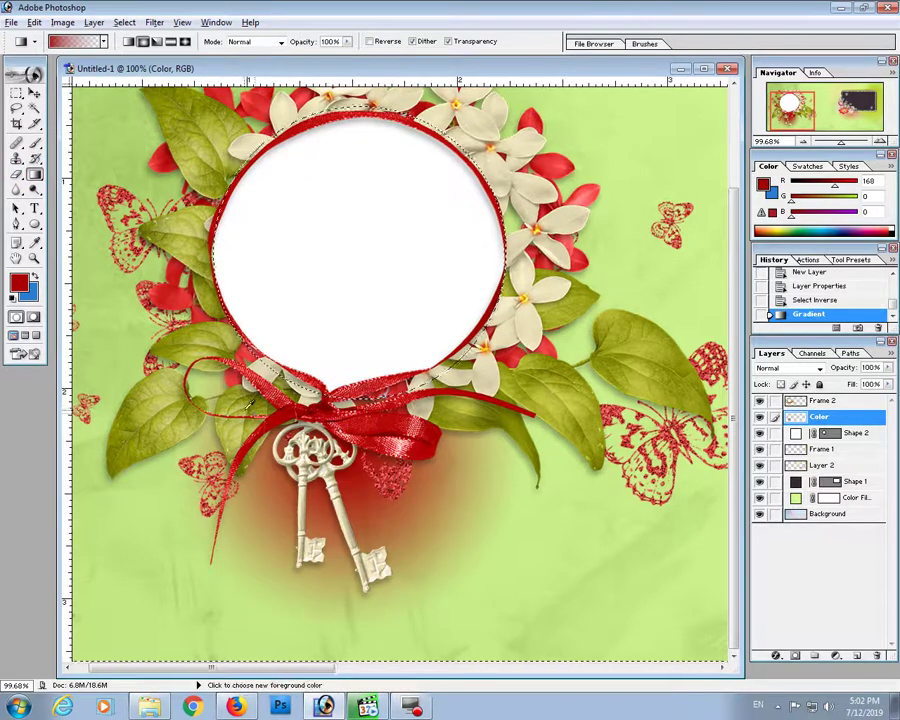
pyautogui.keyDown('alt'); pyautogui.click(175, 285); pyautogui.keyUp('alt')
pyautogui.moveTo(237, 394); pyautogui.dragTo(301, 354)
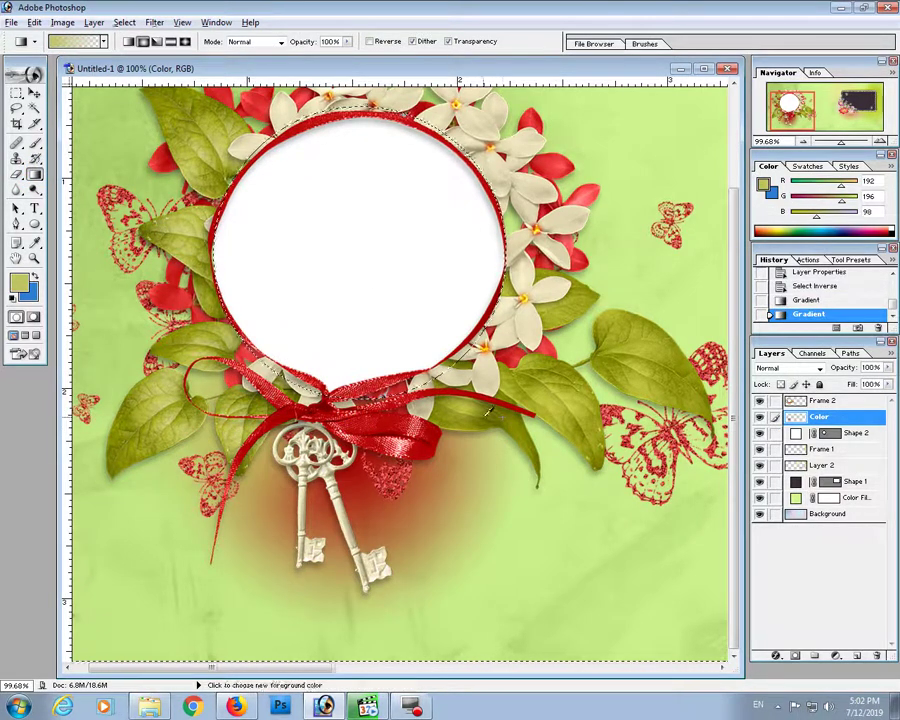
pyautogui.moveTo(472, 403); pyautogui.dragTo(395, 318)
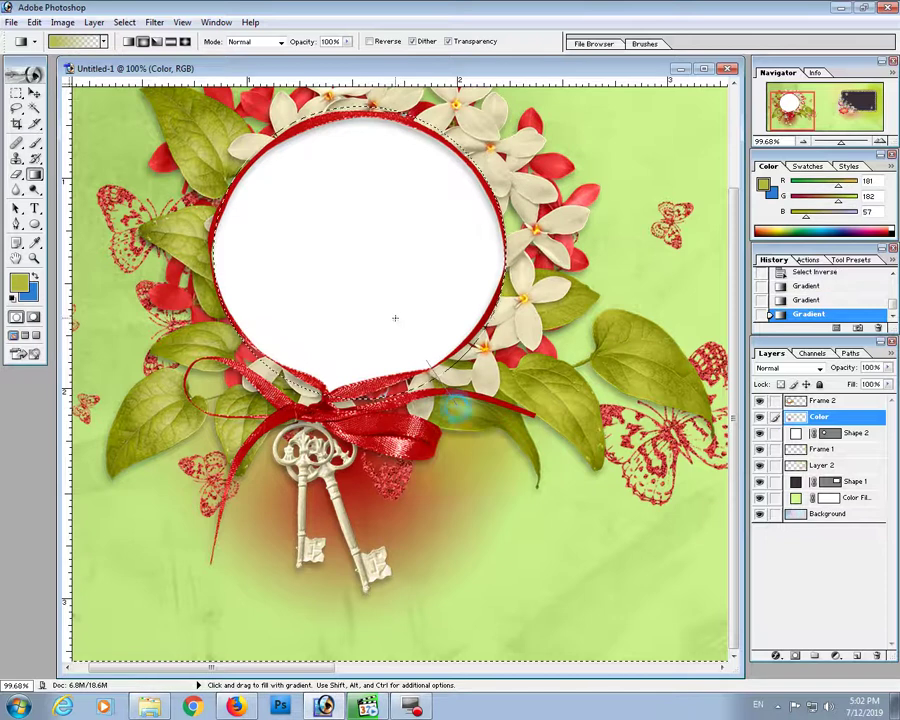
pyautogui.keyDown('alt'); pyautogui.click(552, 371); pyautogui.keyUp('alt')
pyautogui.moveTo(552, 371); pyautogui.dragTo(452, 305)
pyautogui.moveTo(605, 335); pyautogui.dragTo(594, 450)
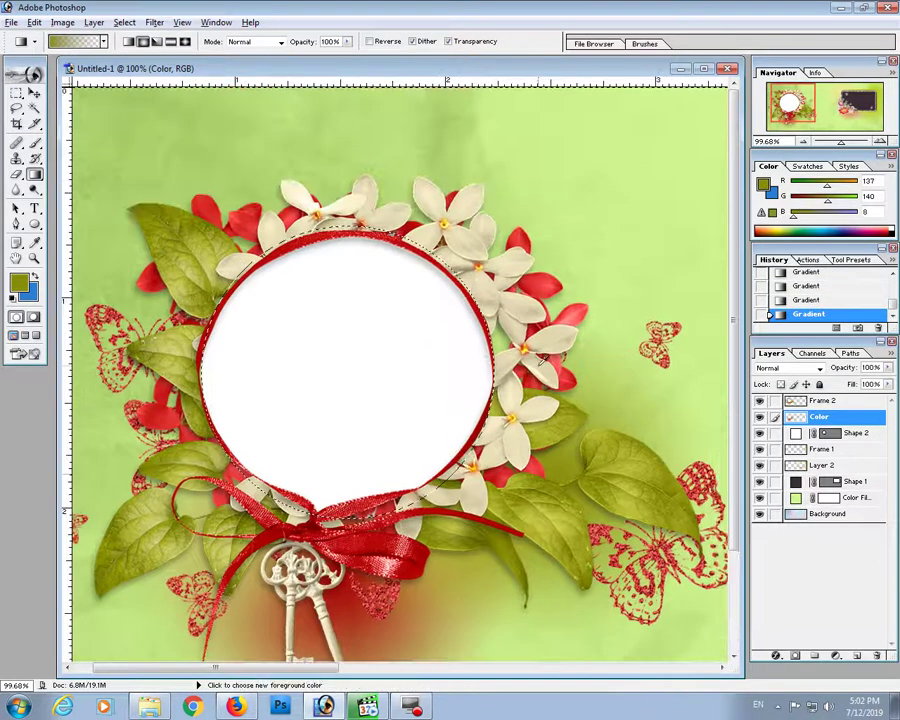
# - Paint red, cream and olive glows above and left of the wreath
pyautogui.keyDown('alt'); pyautogui.click(526, 318); pyautogui.keyUp('alt')
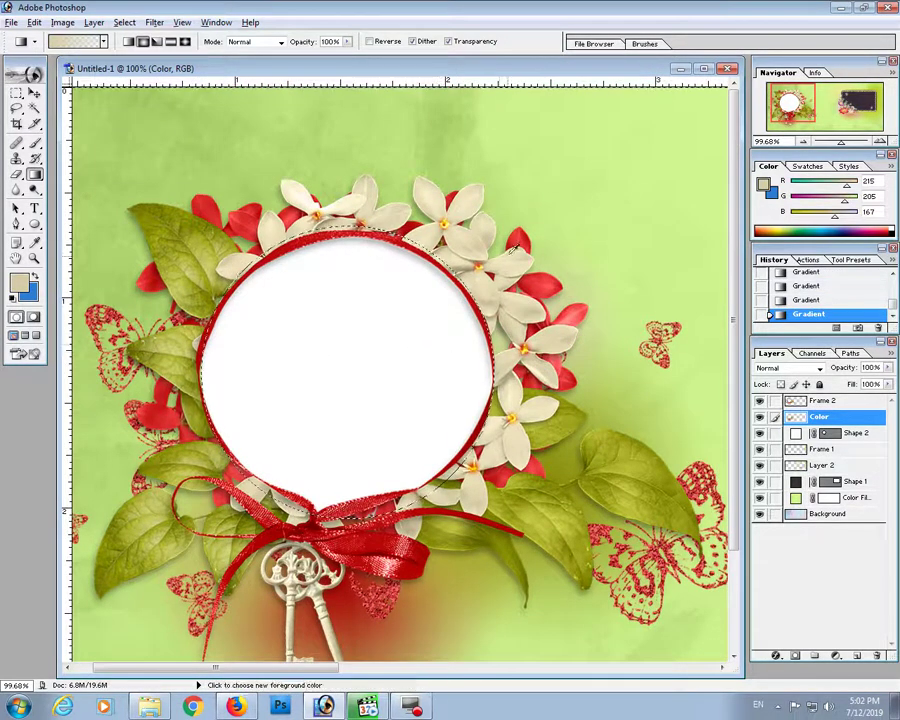
pyautogui.click(760, 231)
pyautogui.moveTo(517, 167); pyautogui.dragTo(481, 230)
pyautogui.keyDown('alt'); pyautogui.click(425, 200); pyautogui.keyUp('alt')
pyautogui.moveTo(376, 185); pyautogui.dragTo(369, 378)
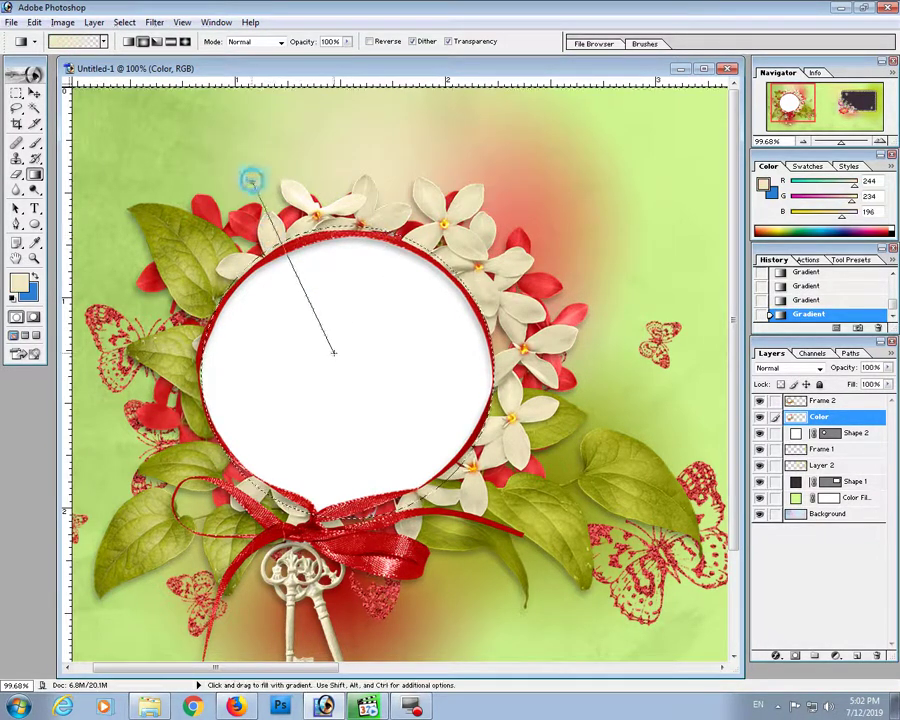
pyautogui.keyDown('alt'); pyautogui.click(245, 213); pyautogui.keyUp('alt')
pyautogui.moveTo(250, 217); pyautogui.dragTo(240, 364)
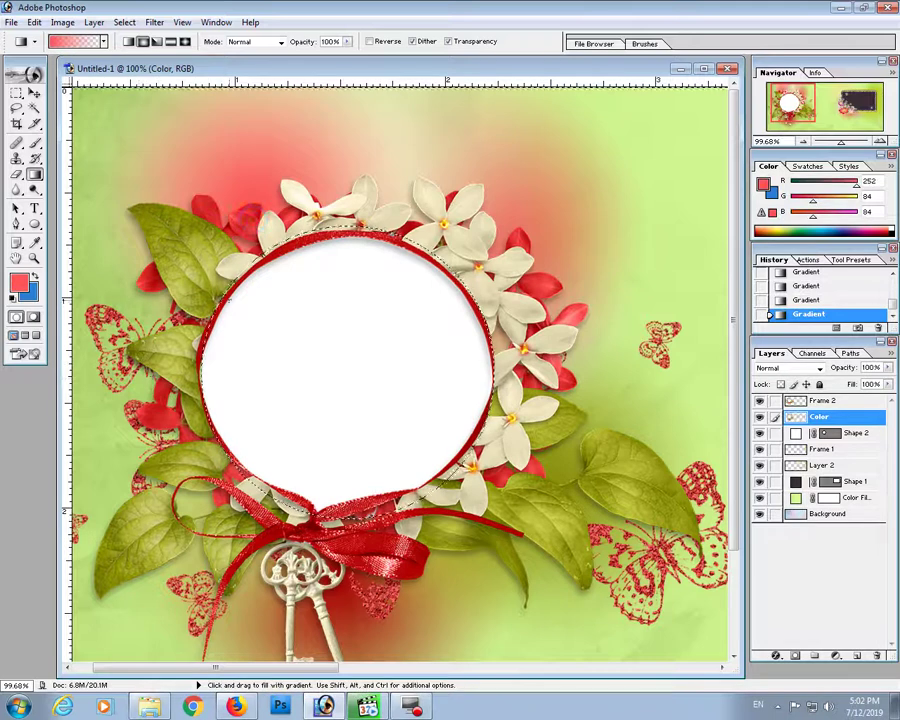
pyautogui.keyDown('alt'); pyautogui.click(190, 270); pyautogui.keyUp('alt')
pyautogui.moveTo(234, 294); pyautogui.dragTo(284, 356)
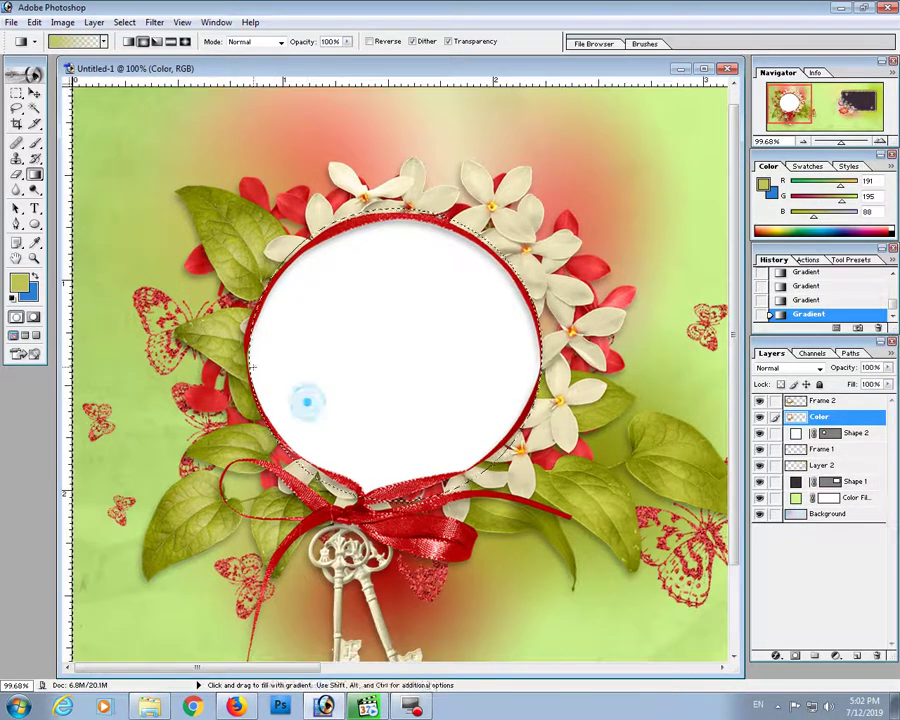
pyautogui.keyDown('alt'); pyautogui.click(190, 340); pyautogui.keyUp('alt')
pyautogui.moveTo(191, 341); pyautogui.dragTo(210, 344)
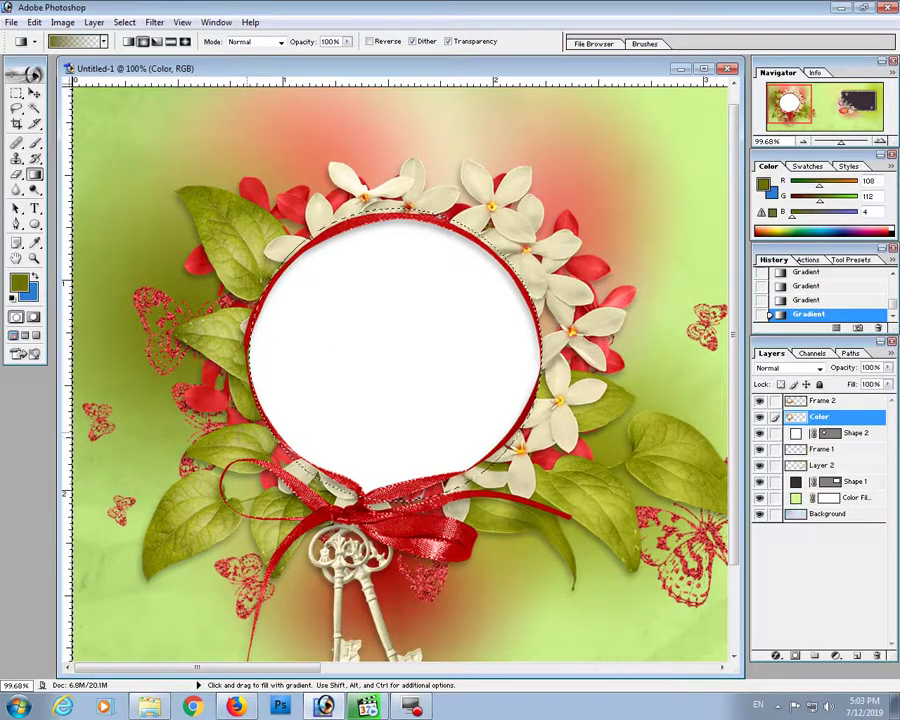
# - Sample red as the paint colour, fit the image on screen and zoom on the wreath
pyautogui.keyDown('alt'); pyautogui.click(165, 437); pyautogui.keyUp('alt')
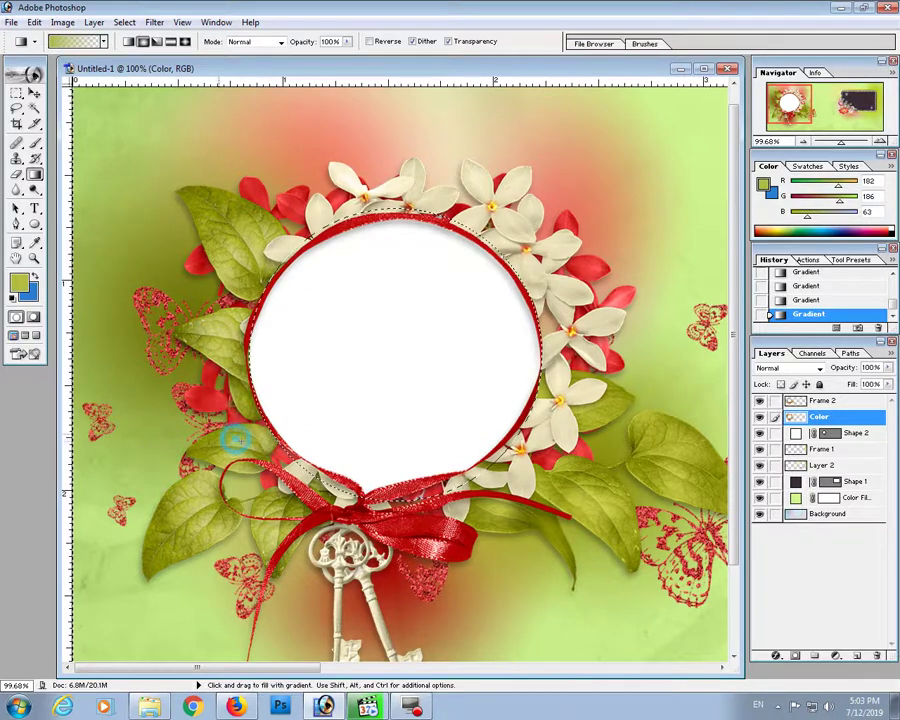
pyautogui.keyDown('alt'); pyautogui.click(195, 300); pyautogui.keyUp('alt')
pyautogui.keyDown('alt'); pyautogui.click(262, 480); pyautogui.keyUp('alt')
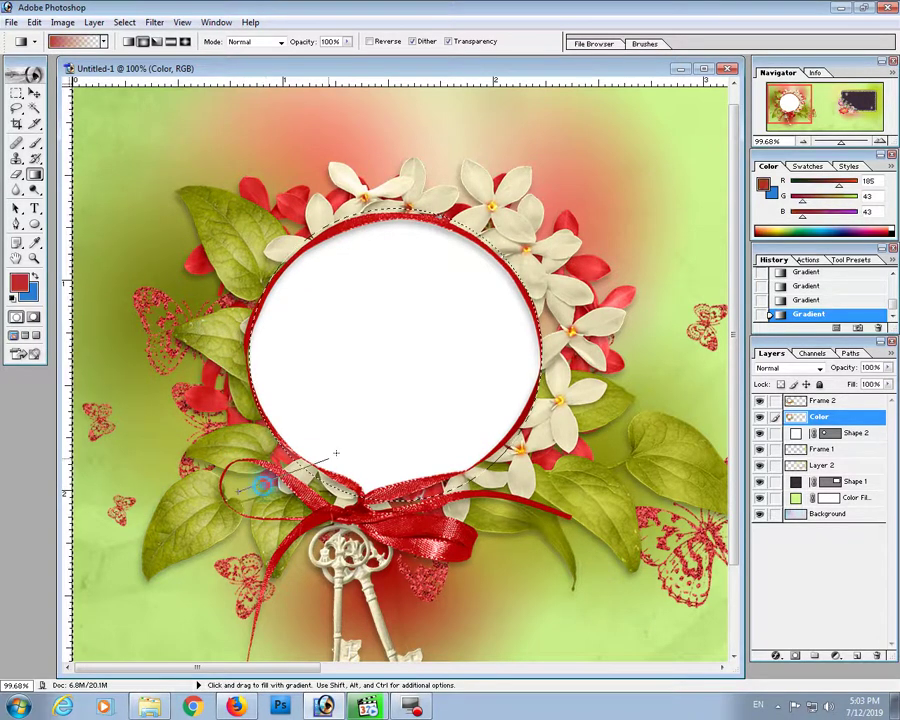
pyautogui.press('z')
pyautogui.rightClick(432, 322)
pyautogui.click(447, 334)
pyautogui.moveTo(181, 235); pyautogui.dragTo(372, 301)
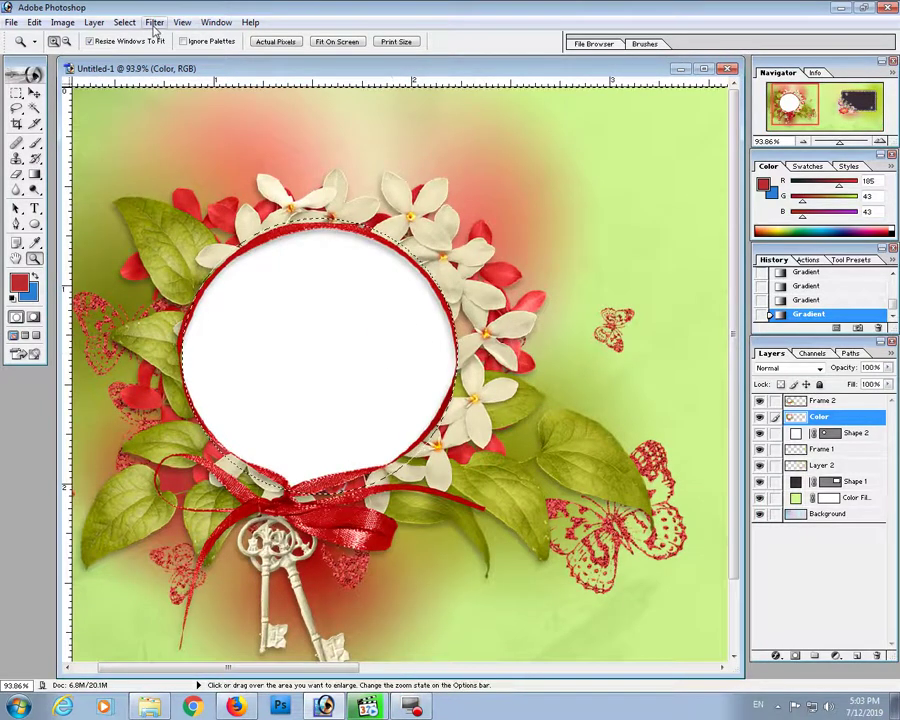
# - Preview the Mosaic Tiles filter on the Color layer and cancel it
pyautogui.click(154, 22)
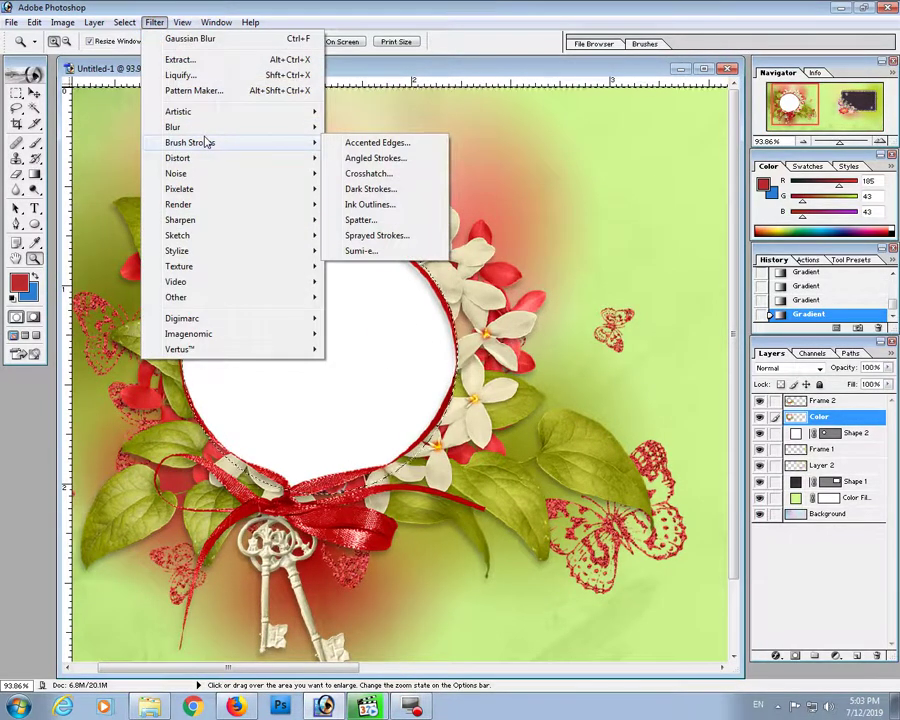
pyautogui.moveTo(180, 266)
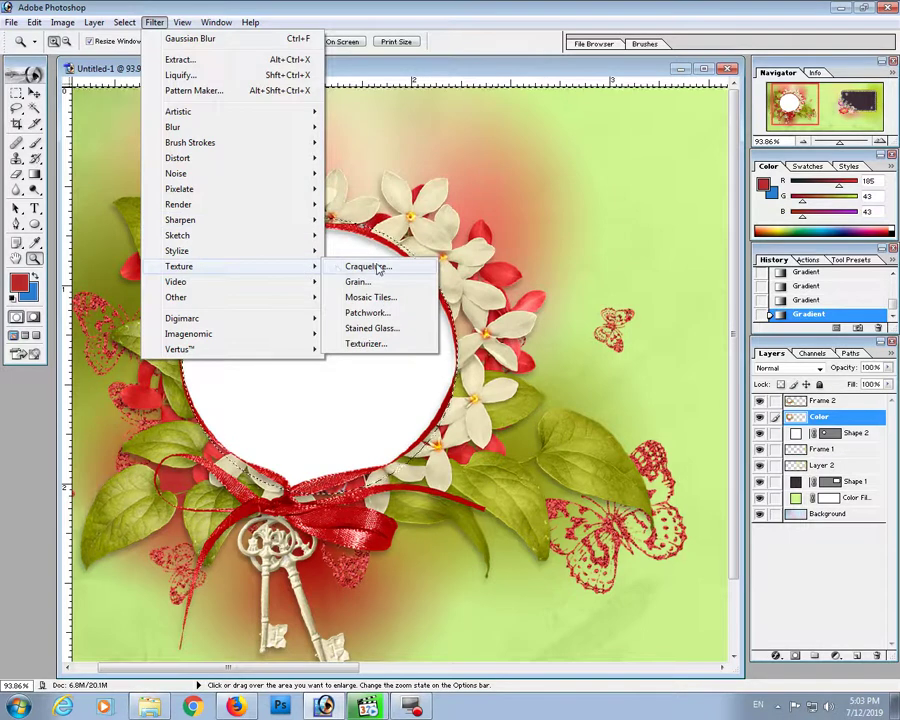
pyautogui.click(370, 297)
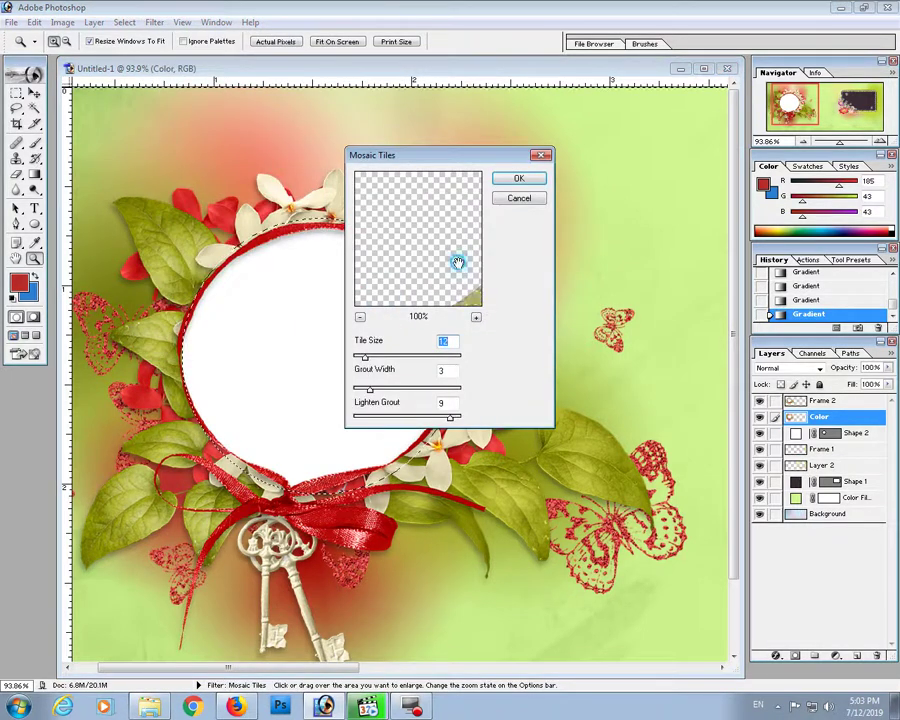
pyautogui.moveTo(461, 265); pyautogui.dragTo(443, 290)
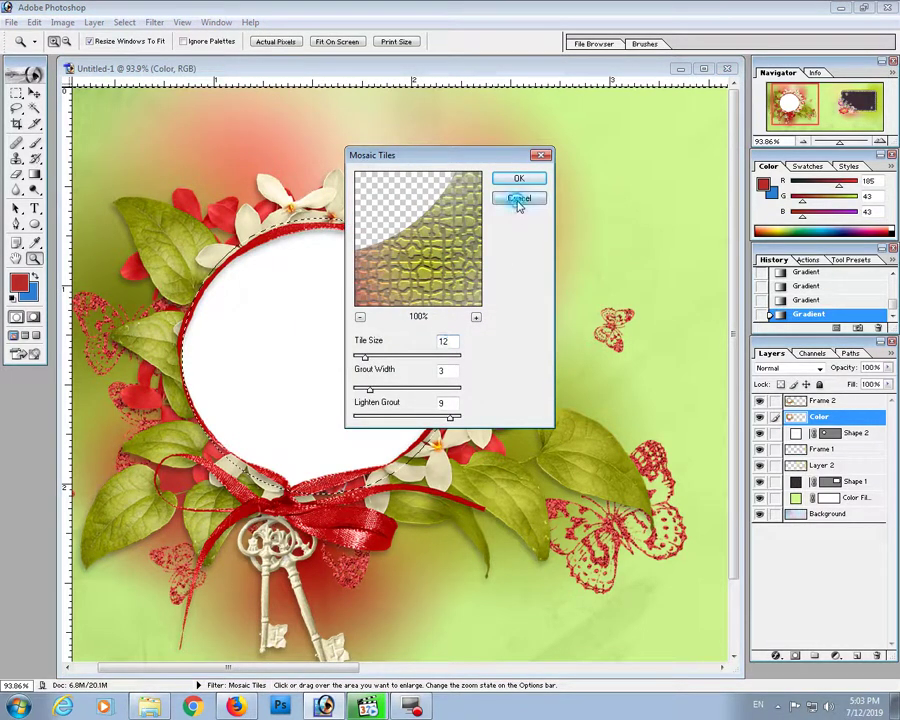
pyautogui.click(519, 199)
# - Apply Stained Glass with cell size 14, border 2 and light intensity 4
pyautogui.click(154, 22)
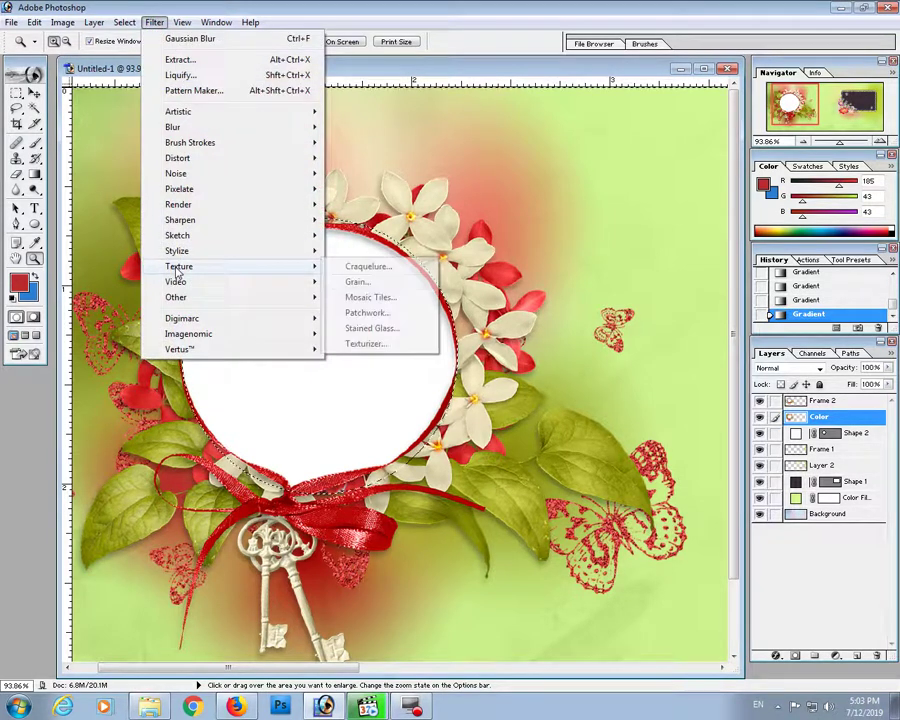
pyautogui.click(391, 328)
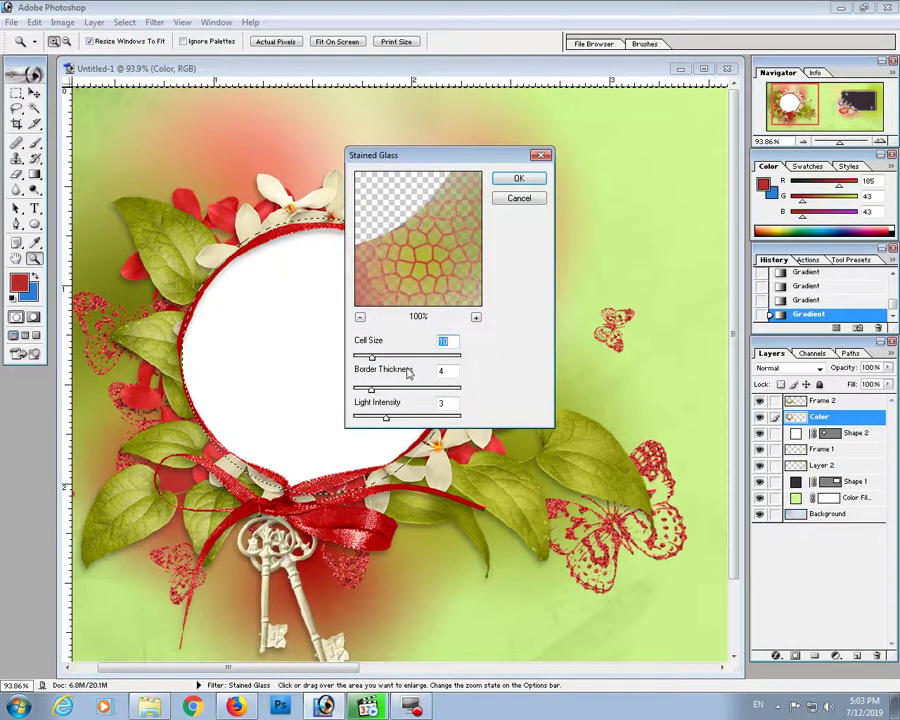
pyautogui.moveTo(382, 364); pyautogui.dragTo(361, 395)
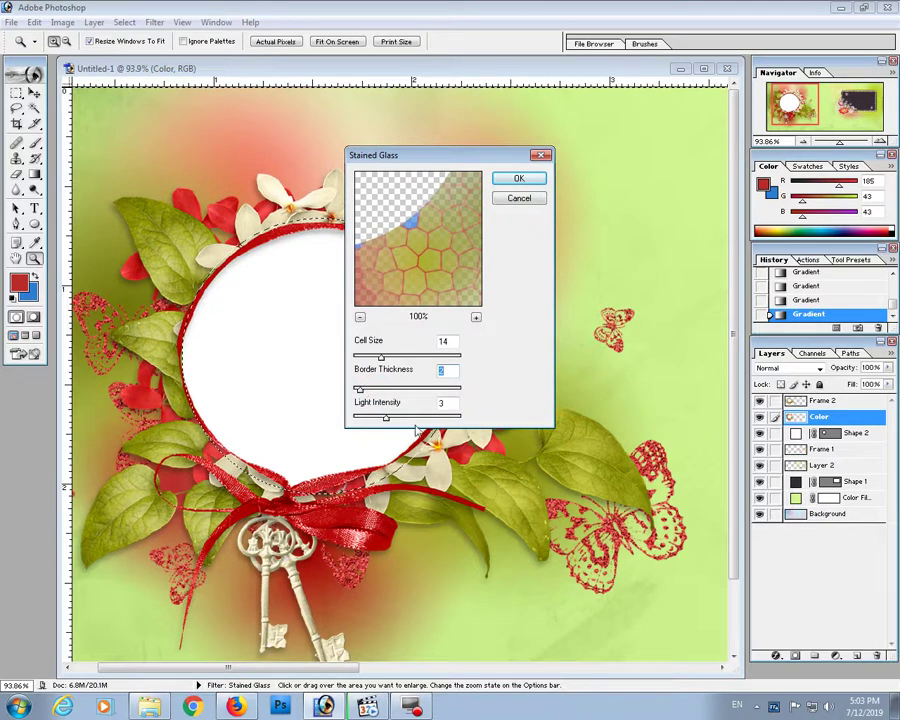
pyautogui.moveTo(373, 423); pyautogui.dragTo(401, 425)
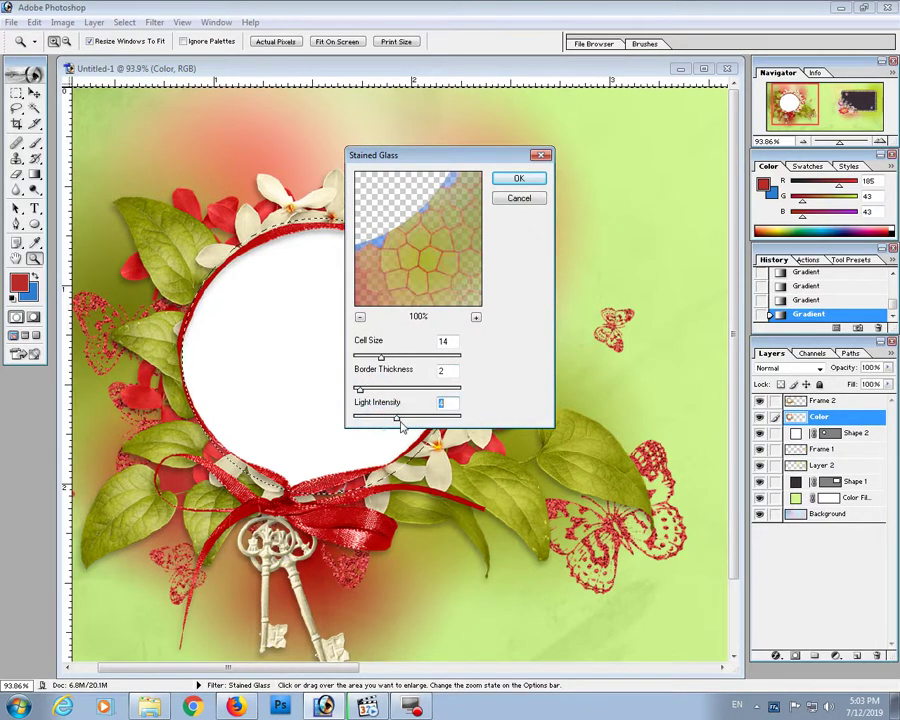
pyautogui.click(517, 178)
# - Zoom onto the left circle frame and lower the Color layer's opacity to 70%
pyautogui.rightClick(361, 240)
pyautogui.click(382, 261)
pyautogui.rightClick(418, 223)
pyautogui.click(447, 227)
pyautogui.moveTo(78, 82); pyautogui.dragTo(432, 315)
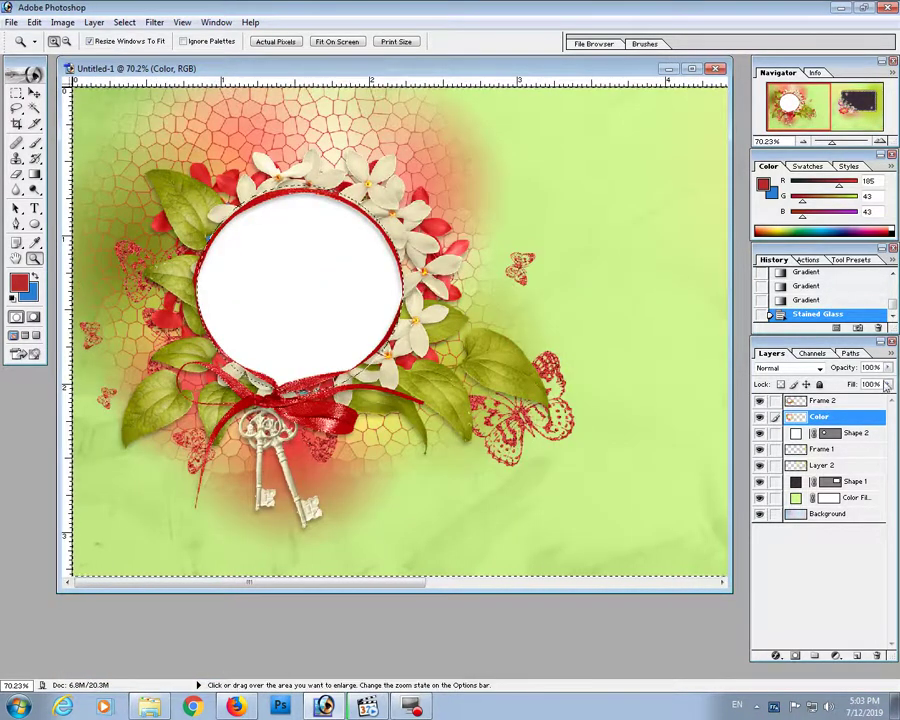
pyautogui.moveTo(887, 368); pyautogui.dragTo(867, 383)
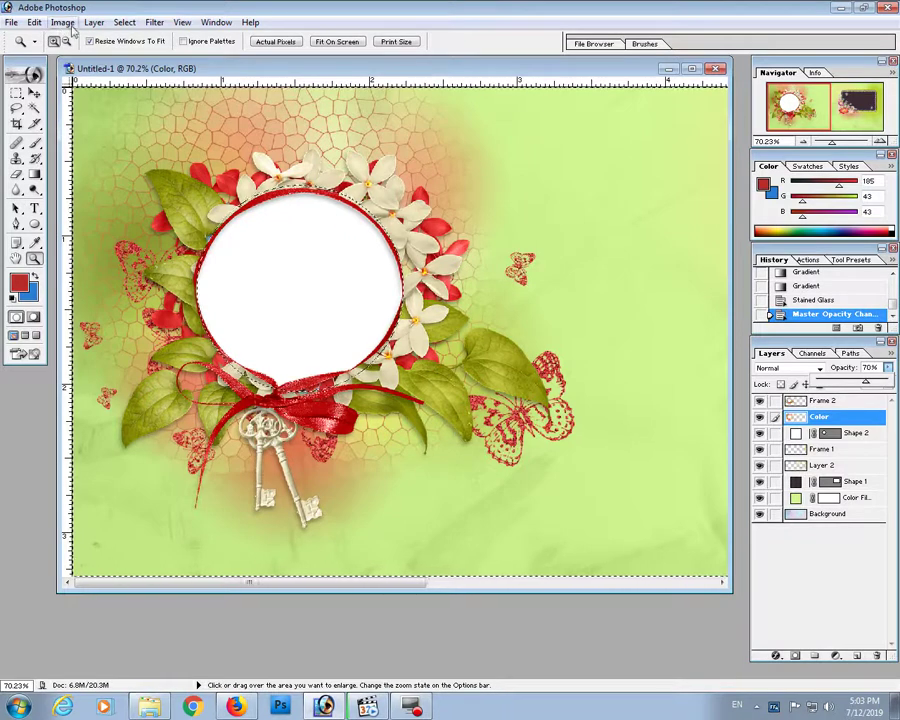
# - Deselect via Select > Deselect, then zoom in on the rectangular panel
pyautogui.click(123, 22)
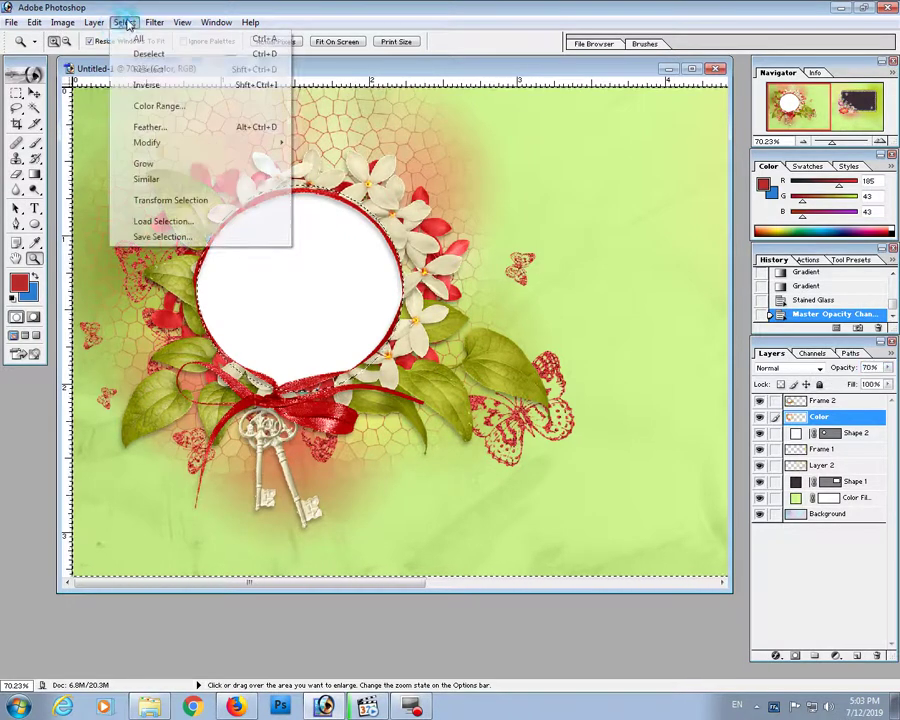
pyautogui.click(149, 54)
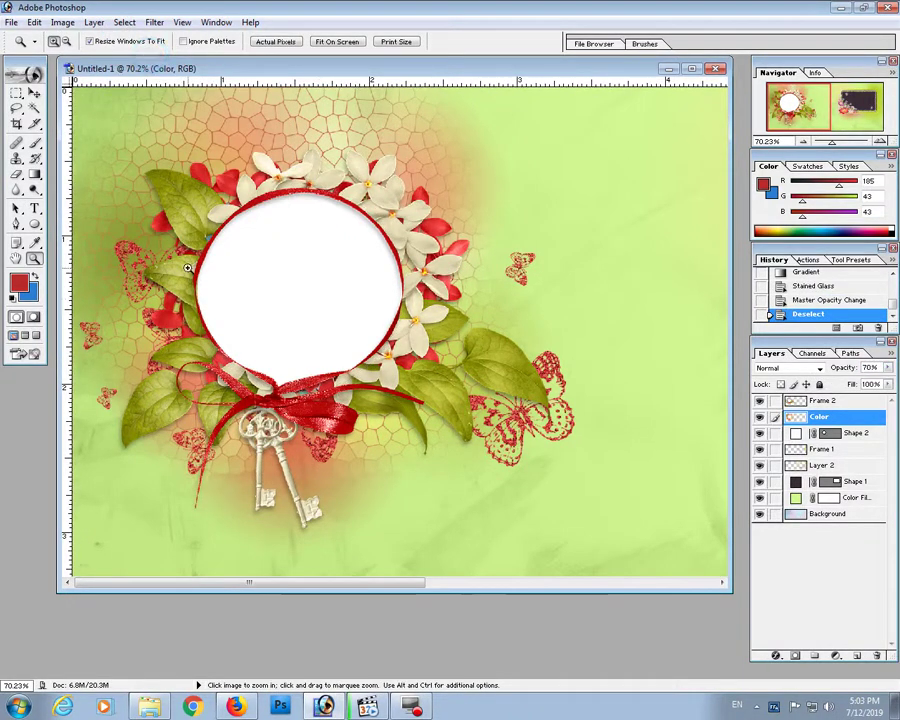
pyautogui.hotkey('ctrl', '0')
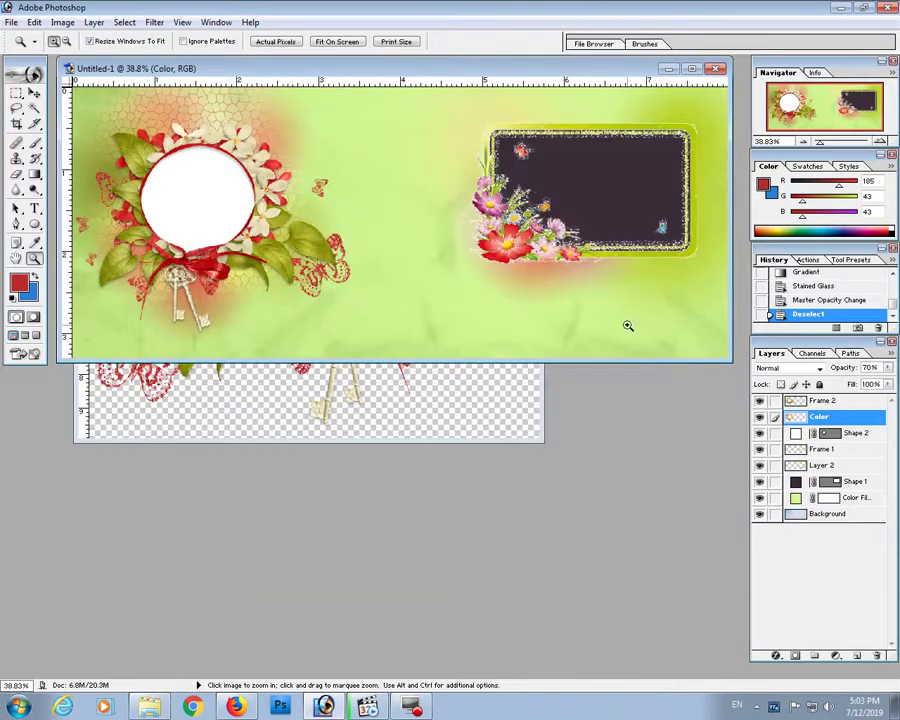
pyautogui.moveTo(97, 134); pyautogui.dragTo(632, 313)
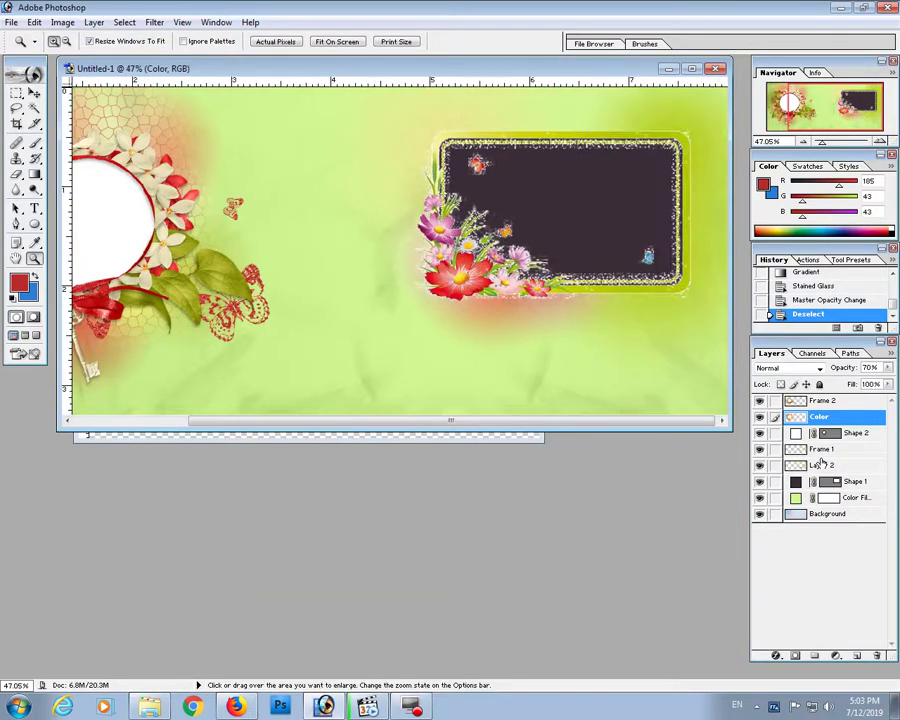
# - Change the Shape 1 fill colour from dark to white FFFFFF
pyautogui.click(858, 482)
pyautogui.doubleClick(796, 482)
pyautogui.moveTo(632, 222); pyautogui.dragTo(541, 150)
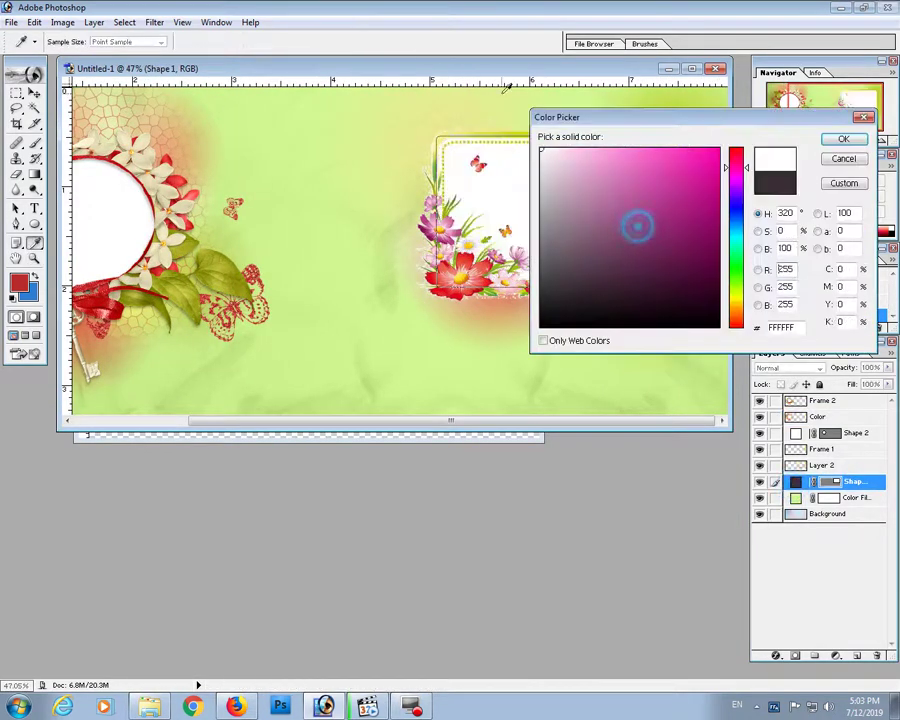
pyautogui.click(845, 143)
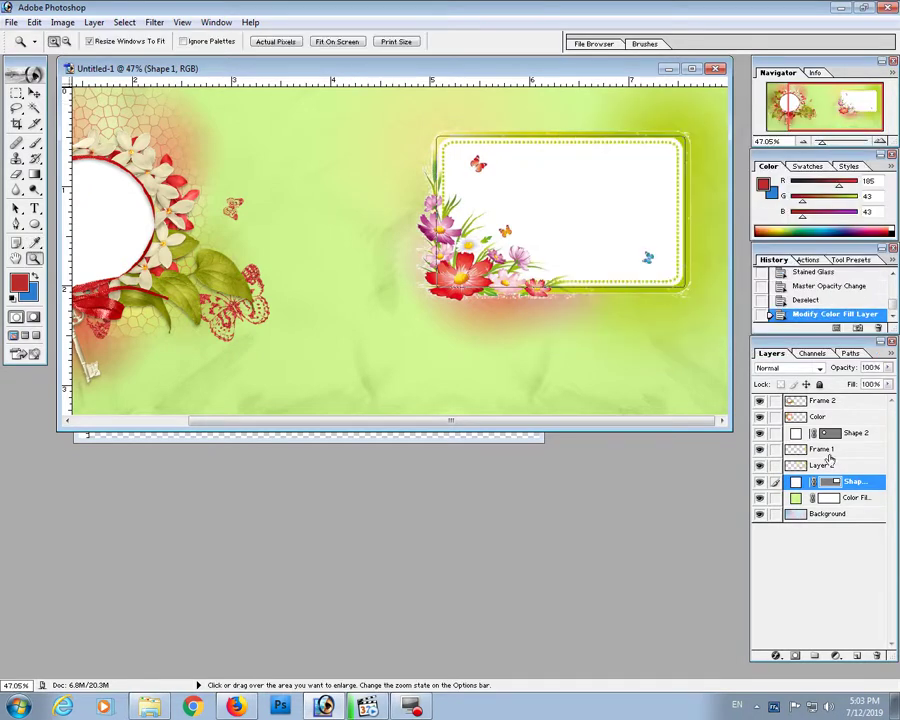
# - Reapply the Stained Glass filter to Layer 2 and set its opacity to 40%
pyautogui.click(815, 467)
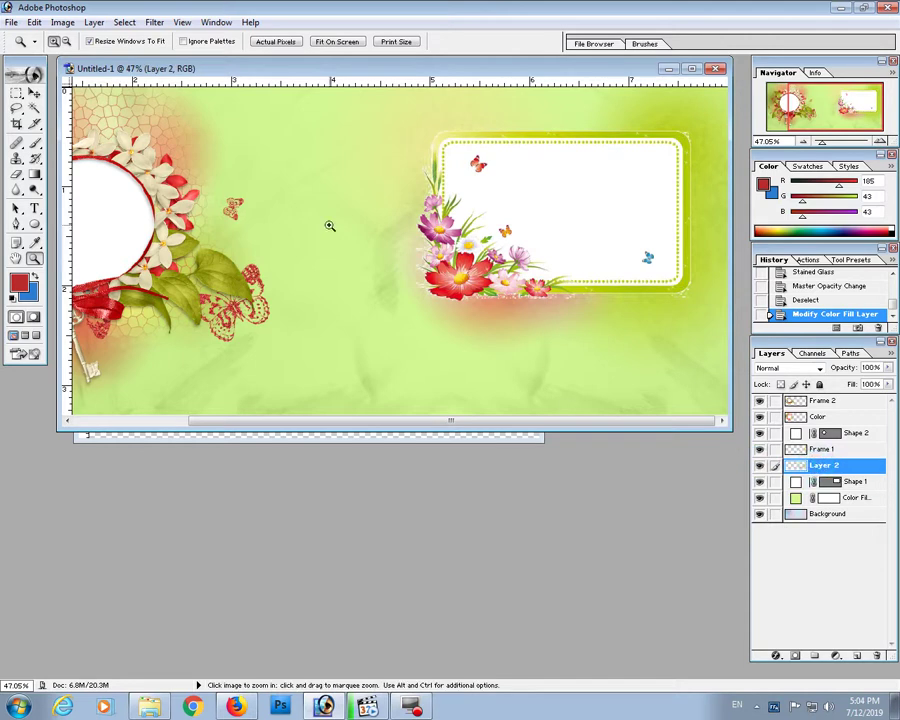
pyautogui.click(155, 23)
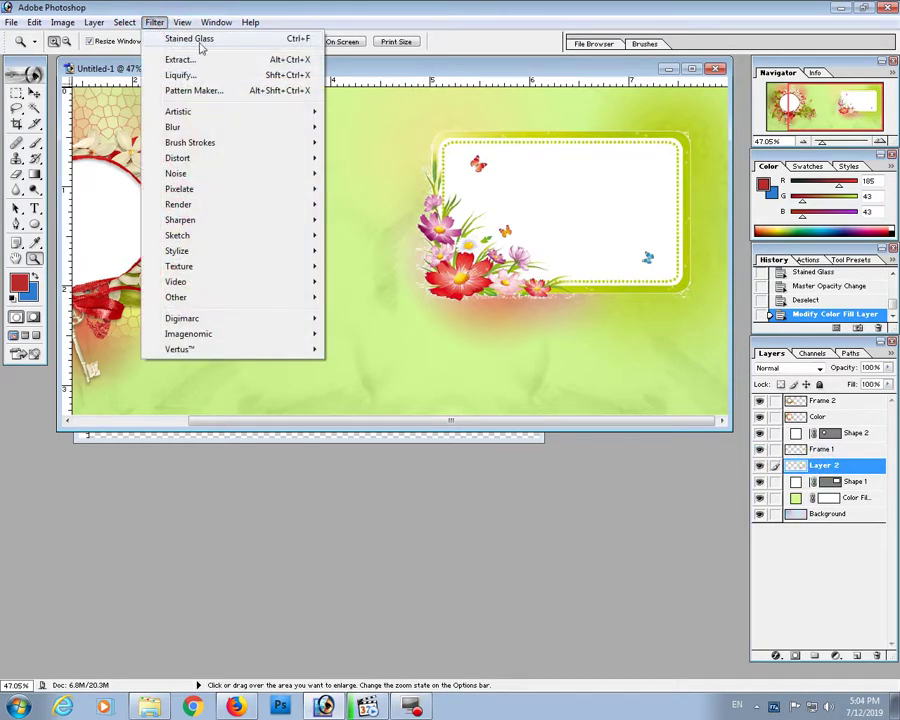
pyautogui.click(224, 39)
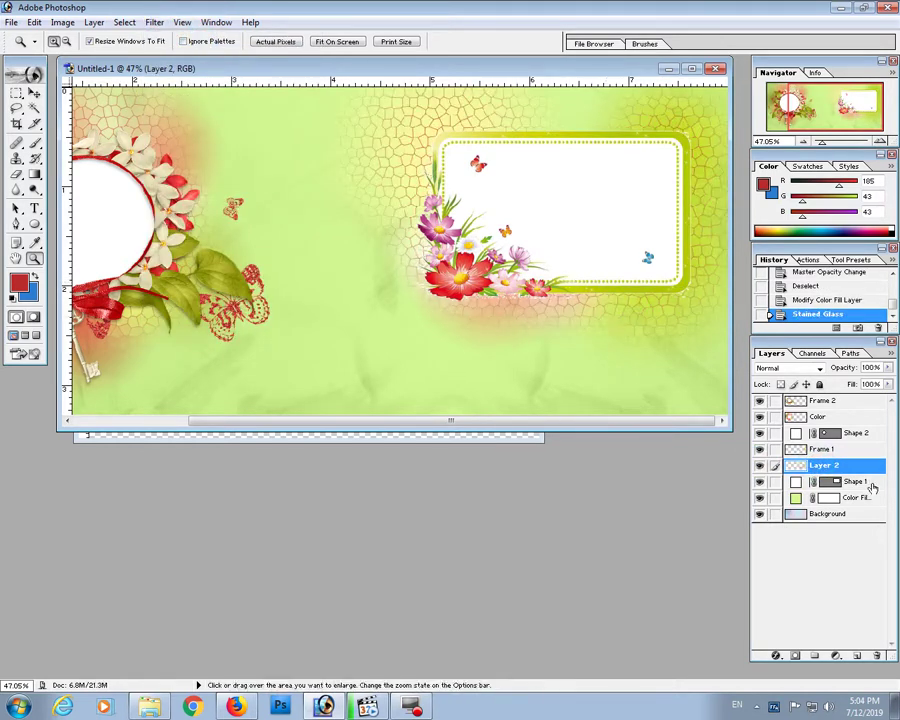
pyautogui.moveTo(887, 367); pyautogui.dragTo(866, 386)
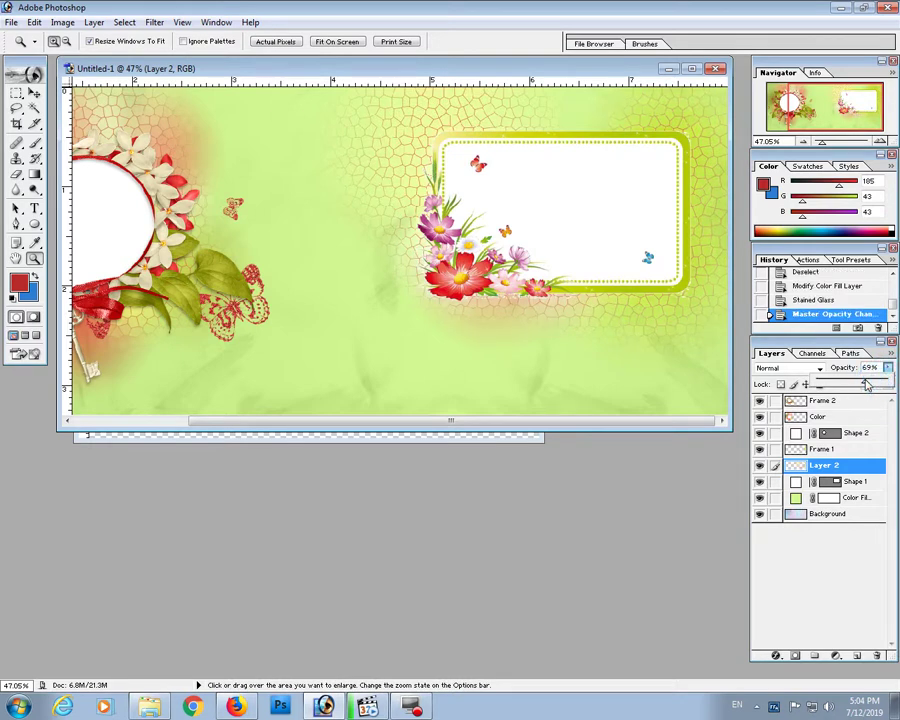
pyautogui.moveTo(846, 385); pyautogui.dragTo(846, 385)
# - Zoom out, then zoom in and pan to centre the white panel
pyautogui.keyDown('alt'); pyautogui.click(262, 242); pyautogui.keyUp('alt')
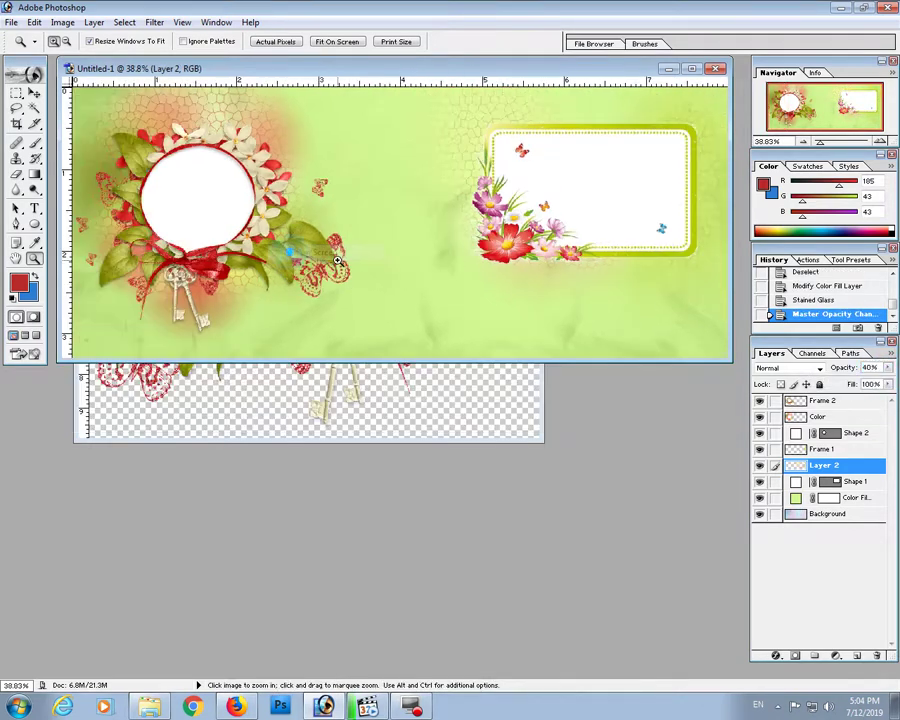
pyautogui.moveTo(120, 90); pyautogui.dragTo(625, 415)
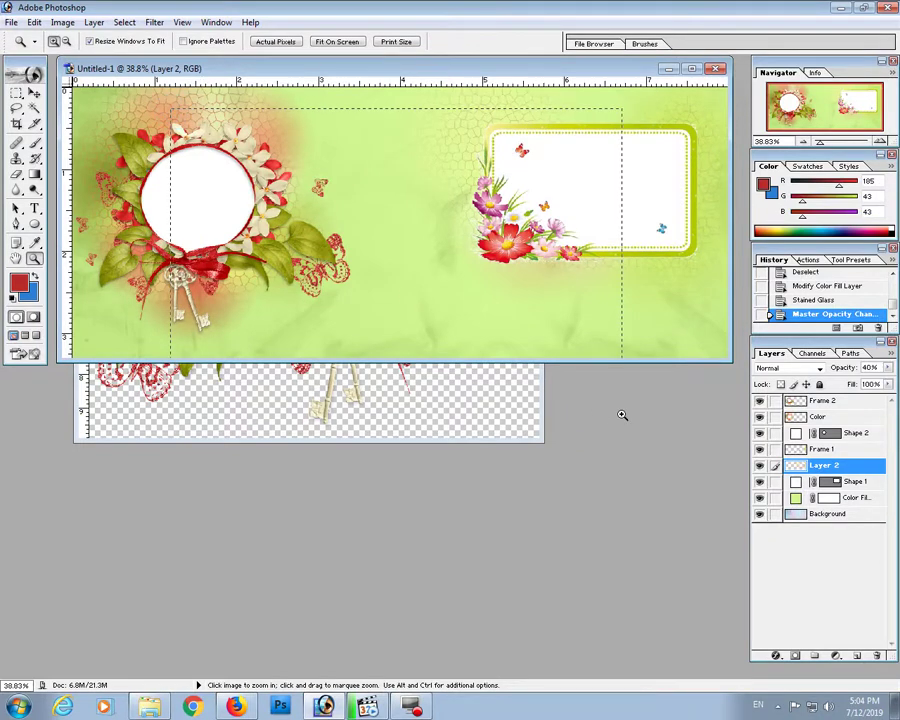
pyautogui.moveTo(633, 372); pyautogui.dragTo(463, 369)
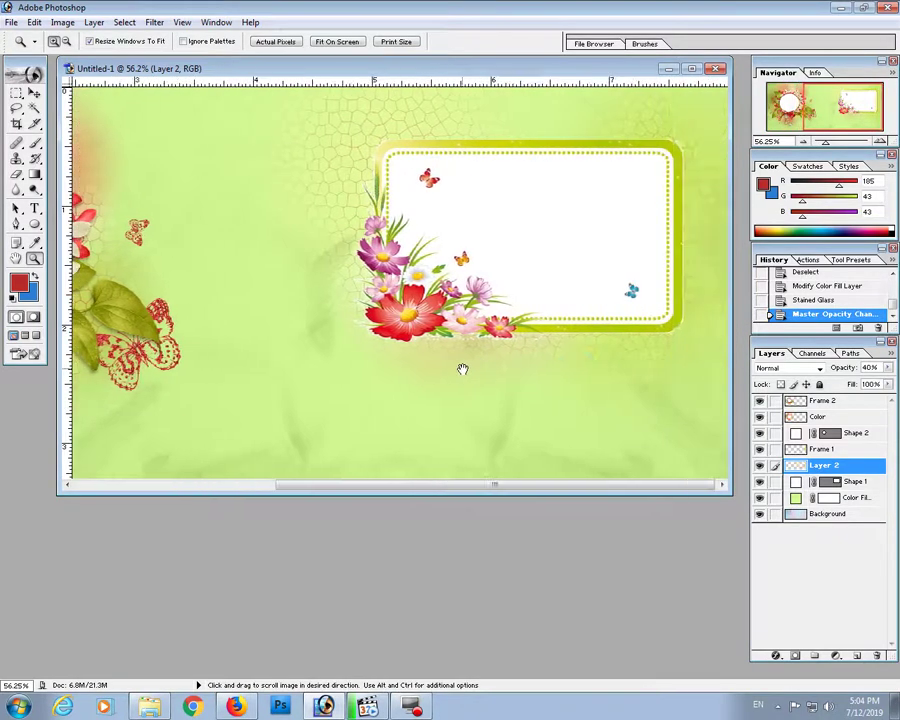
# - Type red 'Happy Memories' text below the white panel, above Frame 2, and commit it
pyautogui.click(34, 208)
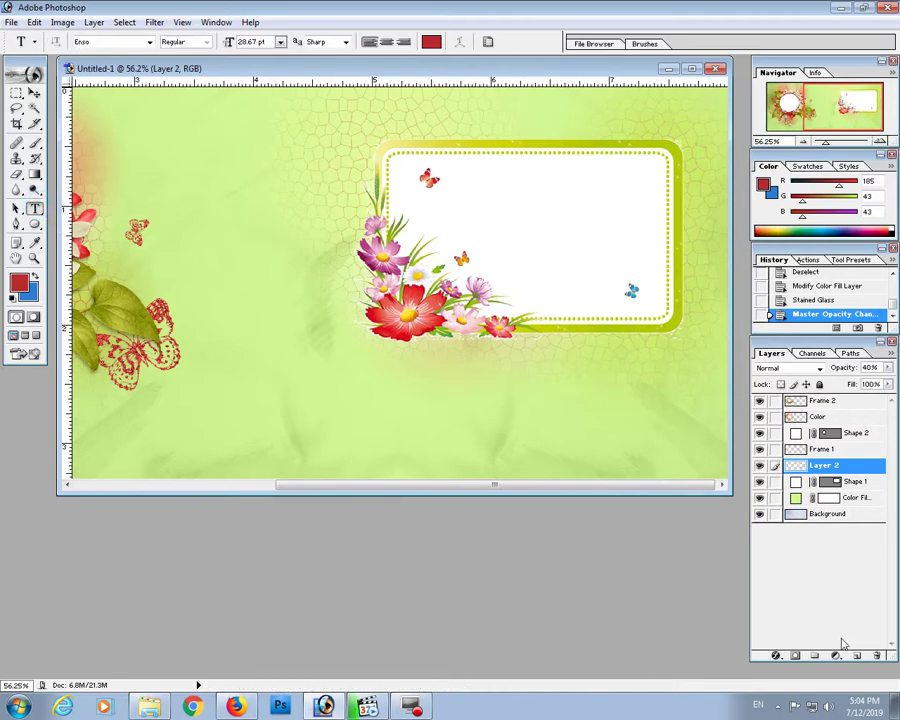
pyautogui.click(852, 402)
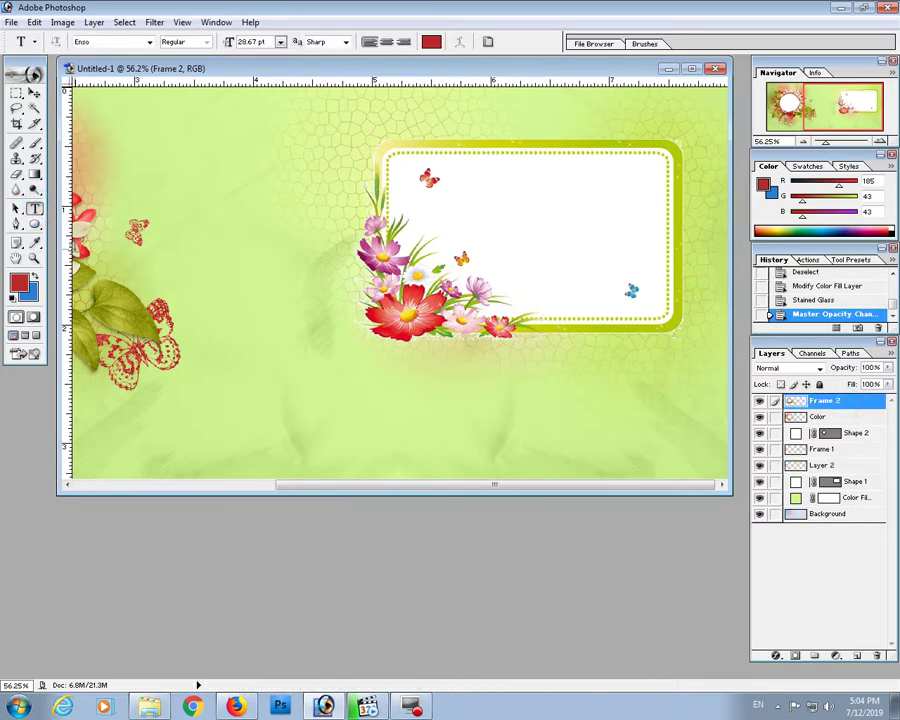
pyautogui.click(293, 415)
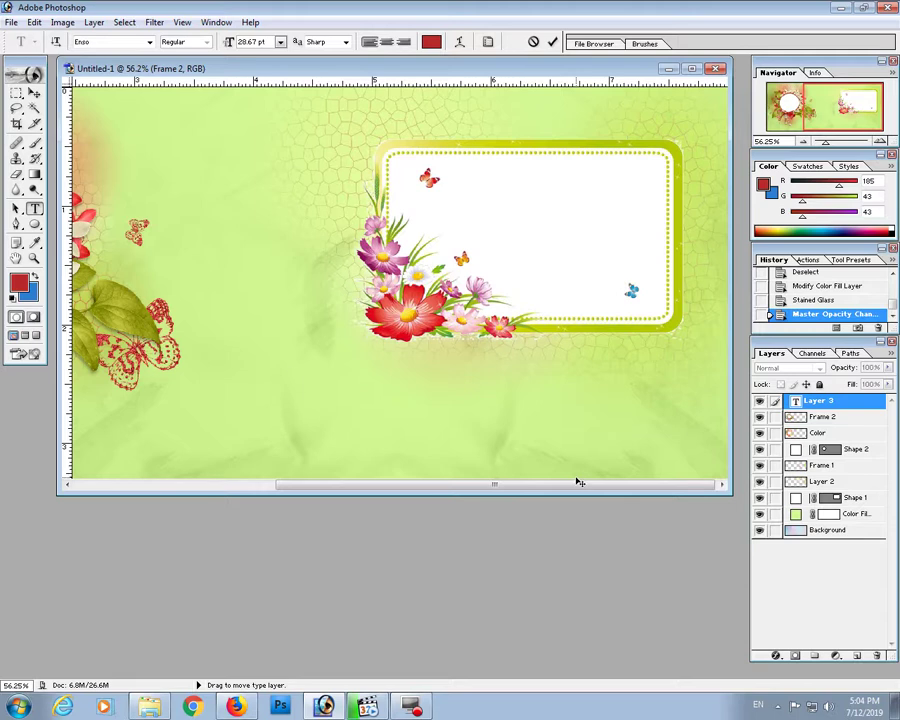
pyautogui.write('Ha')
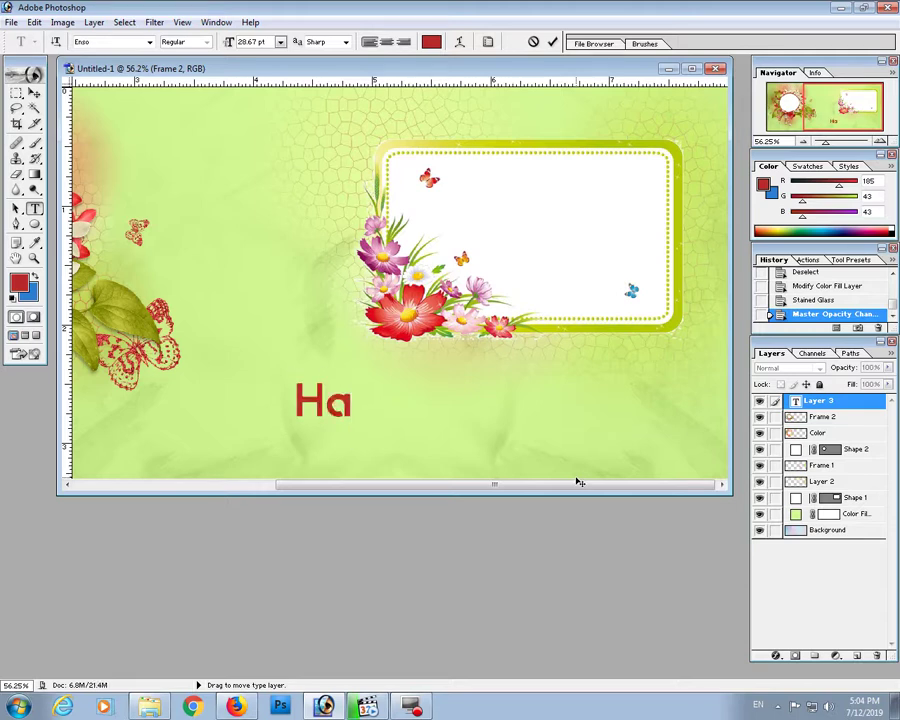
pyautogui.write('ppy')
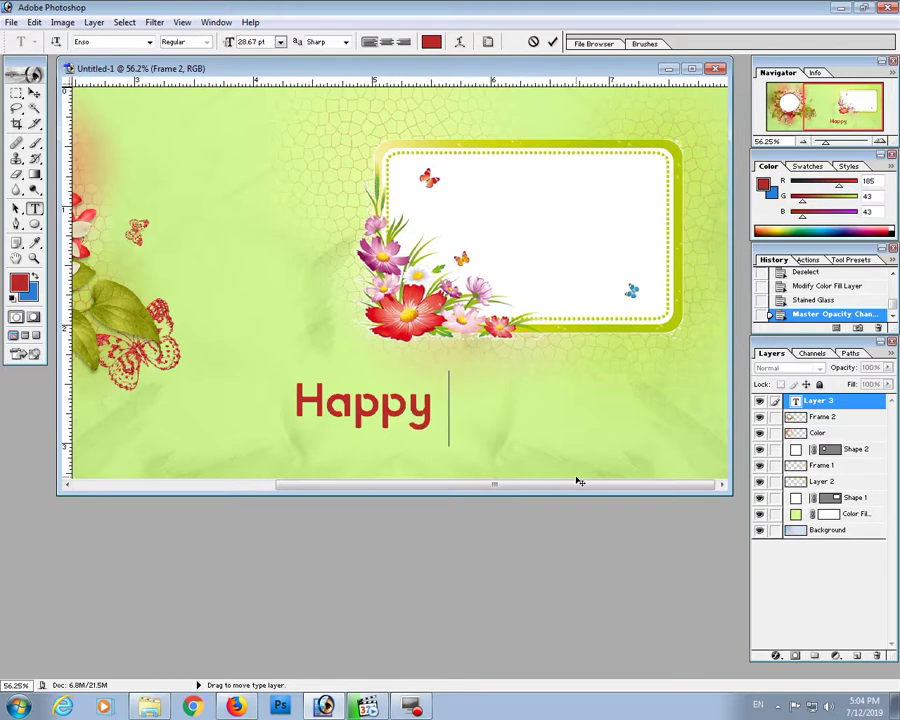
pyautogui.write(' Mem')
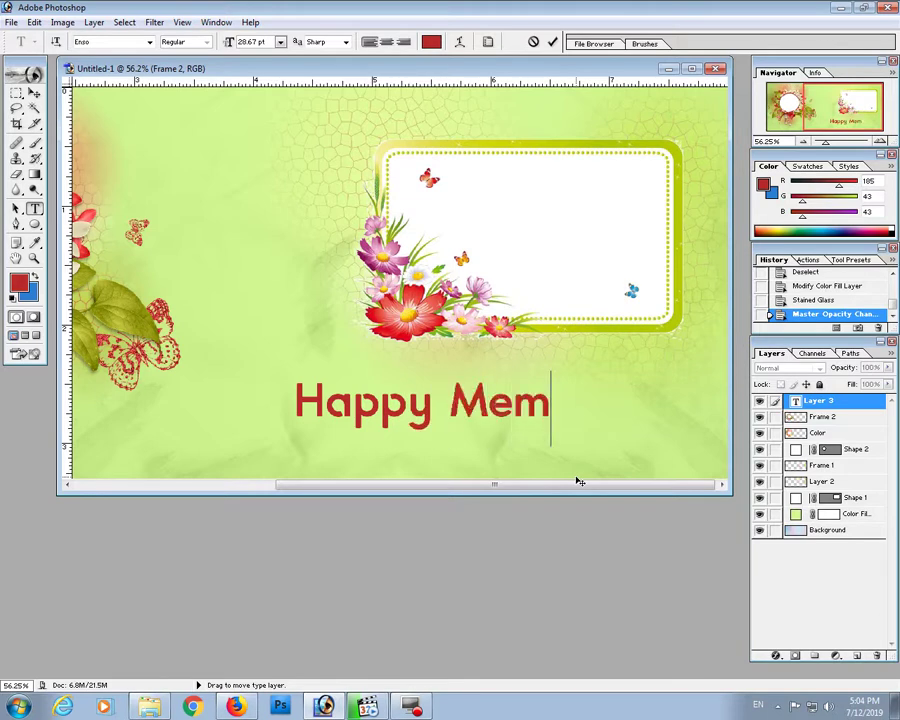
pyautogui.write('ories')
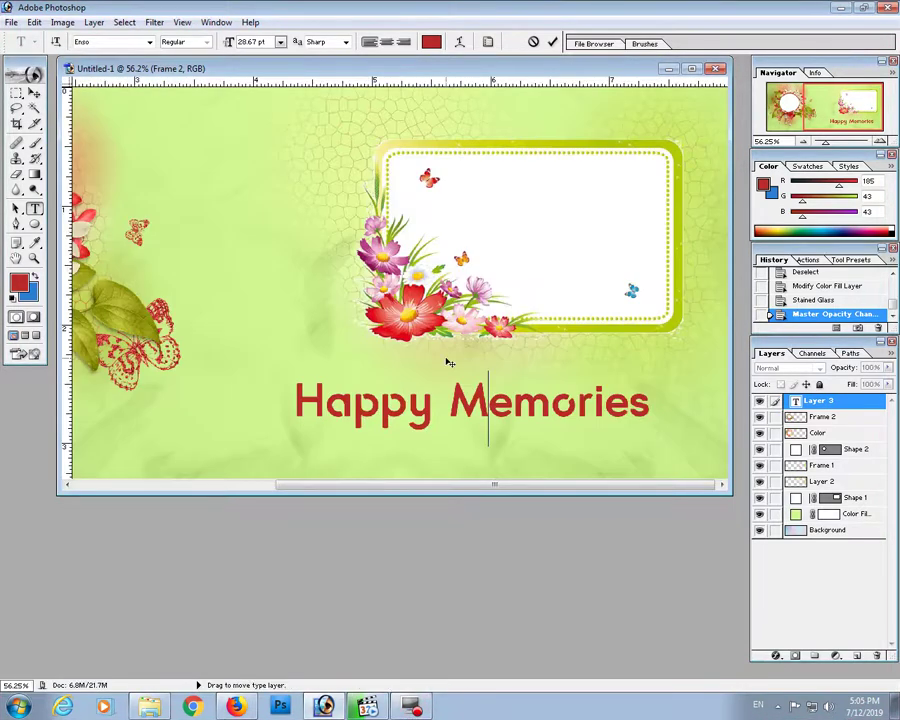
pyautogui.click(34, 92)
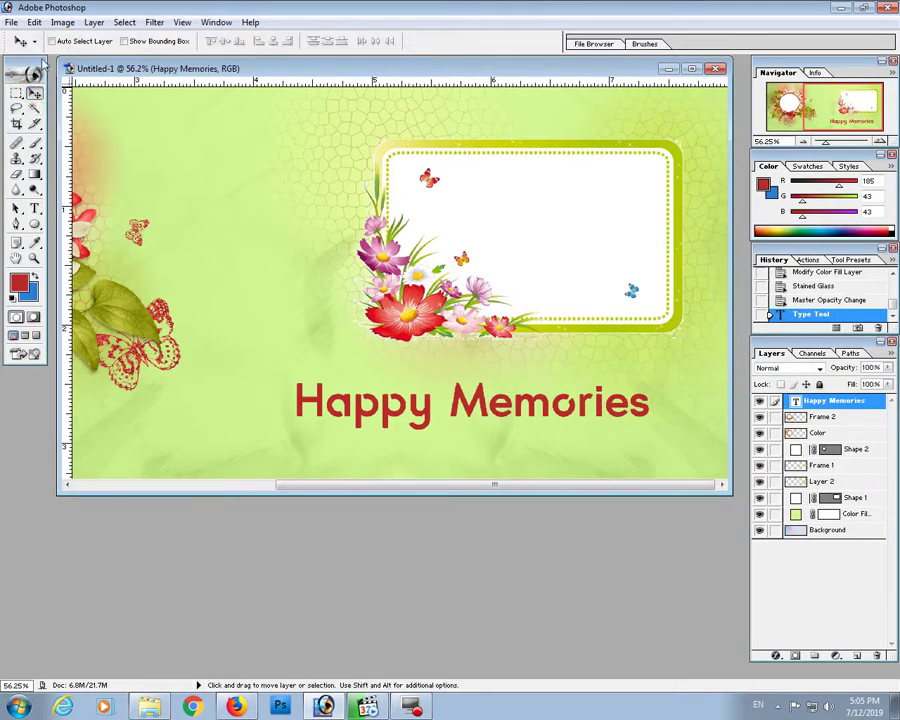
pyautogui.click(35, 209)
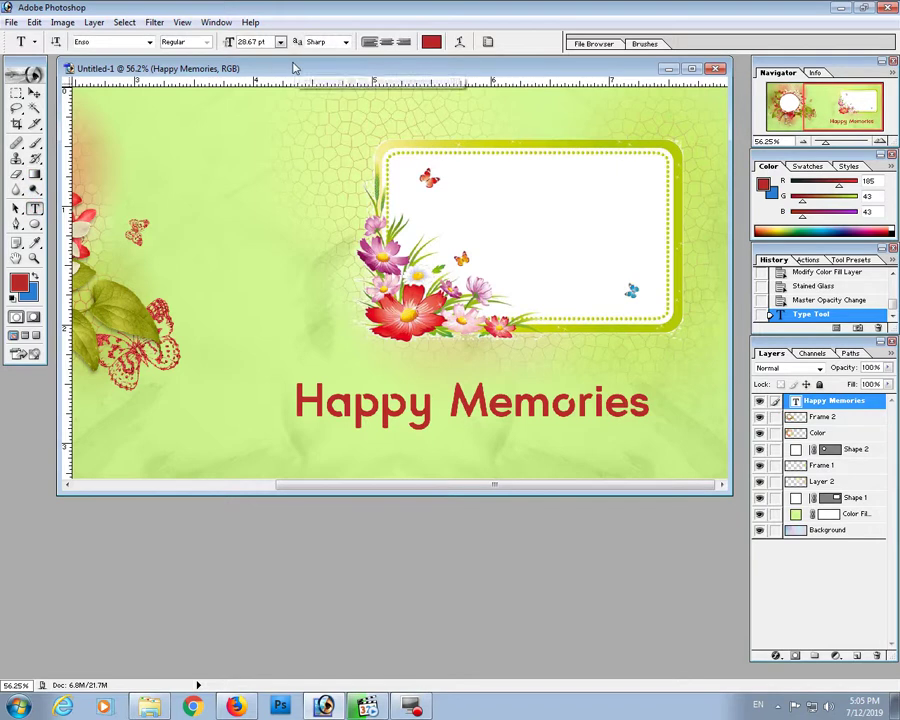
pyautogui.click(777, 655)
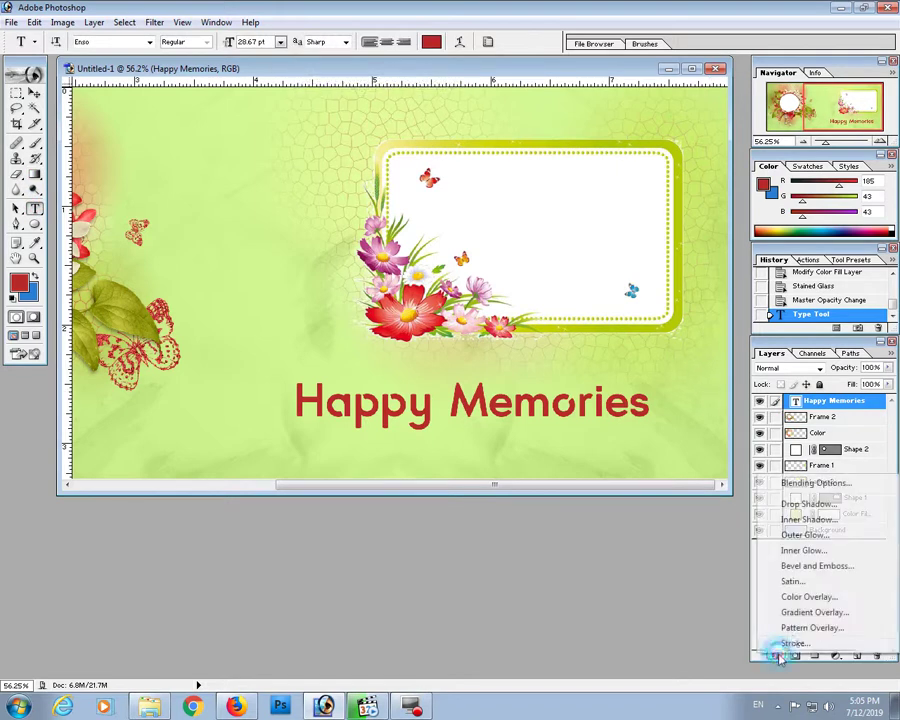
# - Add a Gradient Overlay to the text with stops from red to pale yellow
pyautogui.click(815, 612)
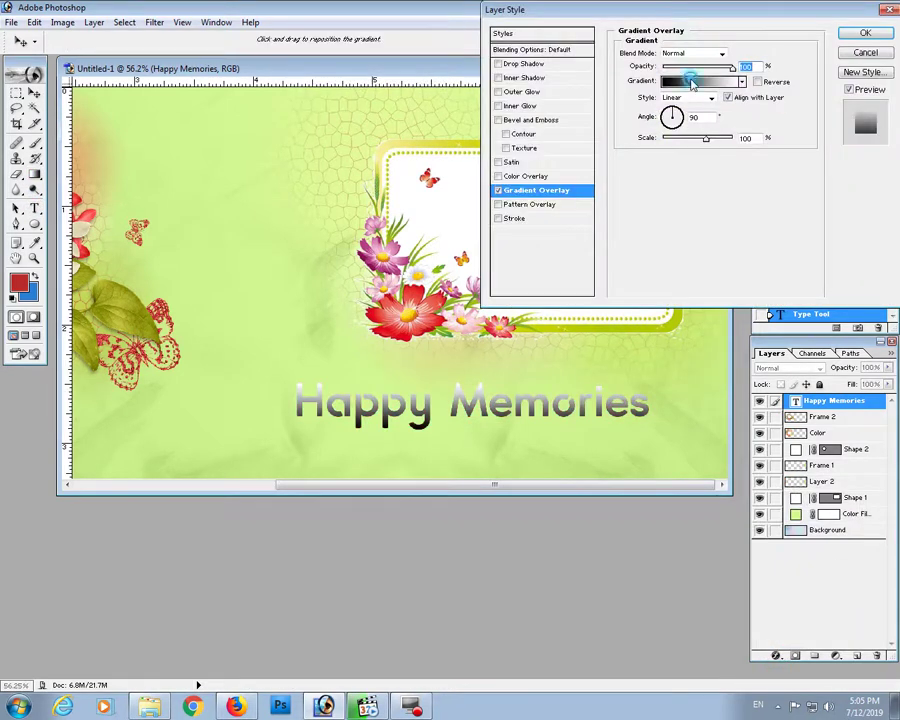
pyautogui.click(693, 84)
pyautogui.moveTo(546, 74); pyautogui.dragTo(646, 64)
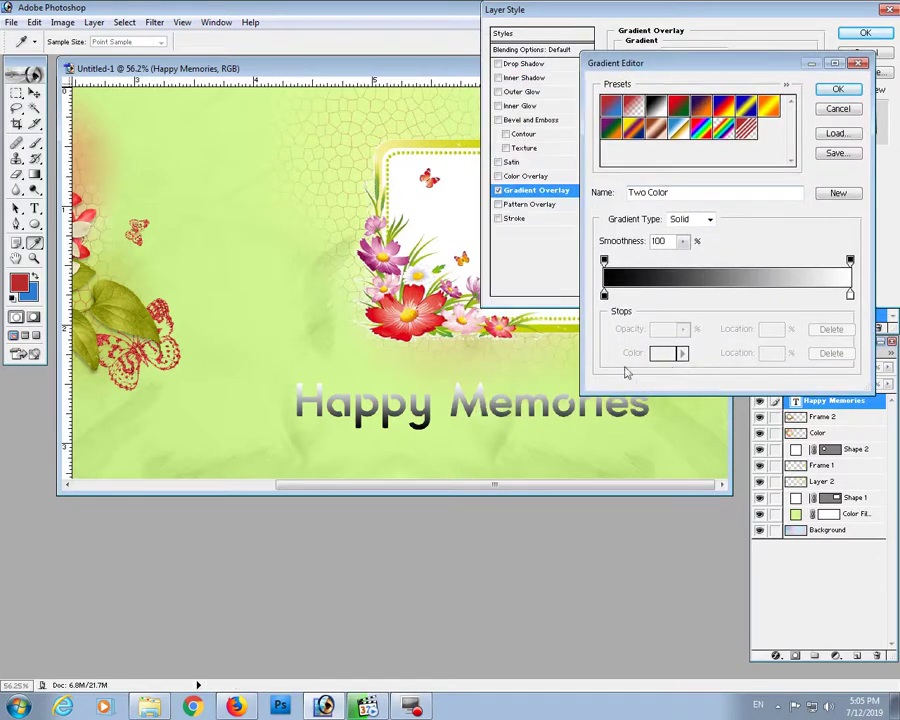
pyautogui.click(604, 296)
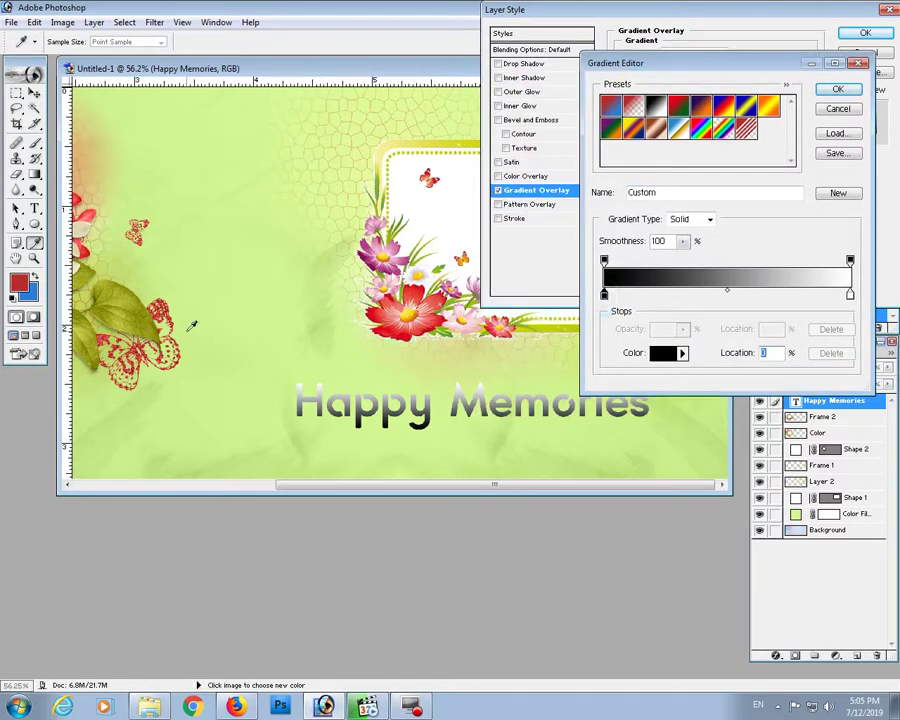
pyautogui.click(406, 326)
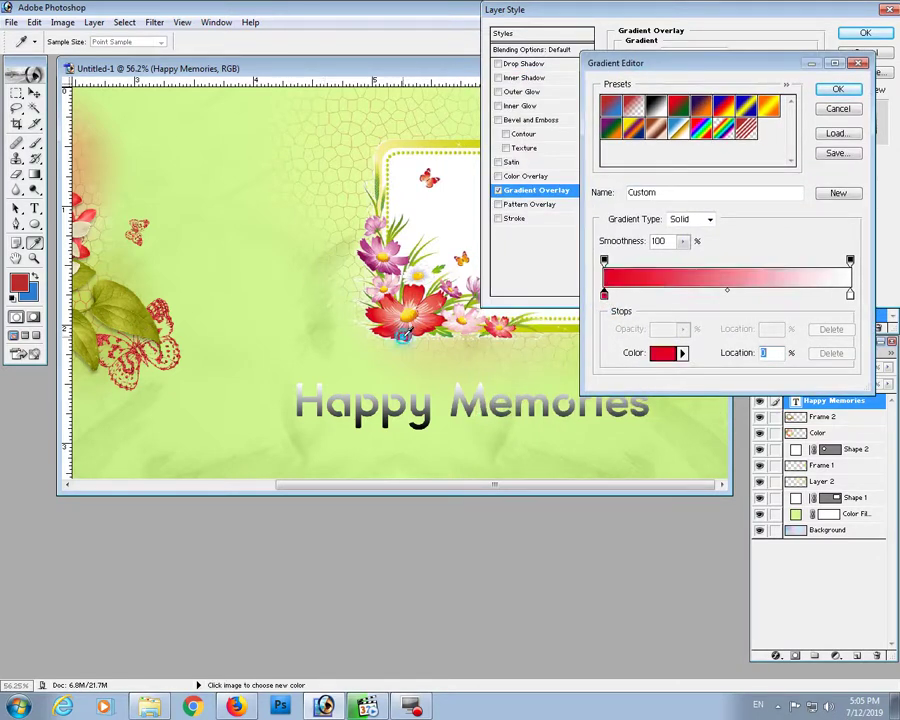
pyautogui.click(850, 295)
pyautogui.click(382, 145)
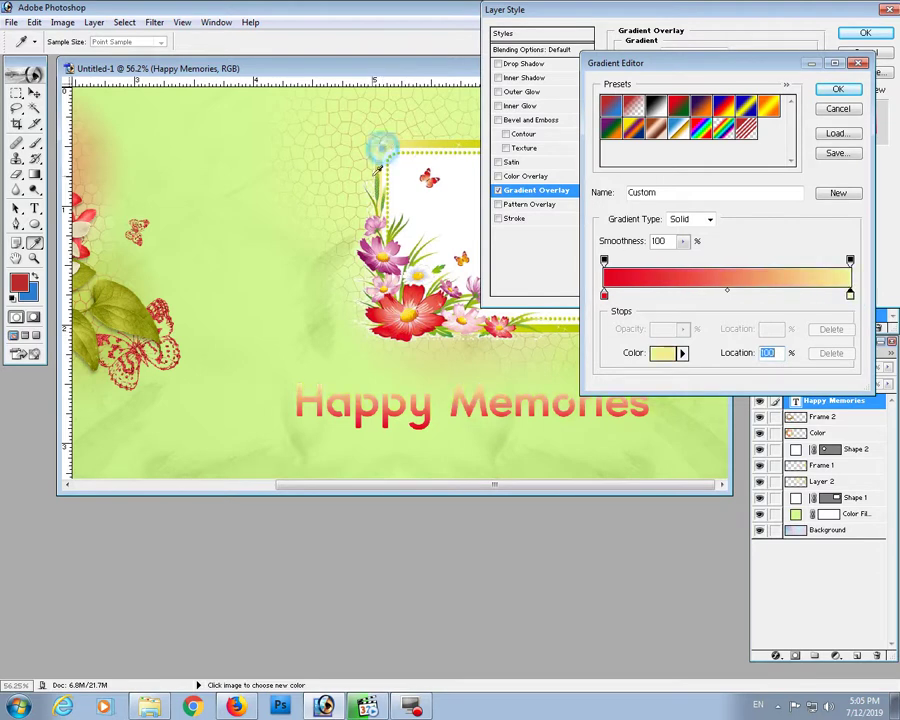
# - Add a dark magenta middle stop near 51%, nudged slightly left
pyautogui.click(731, 296)
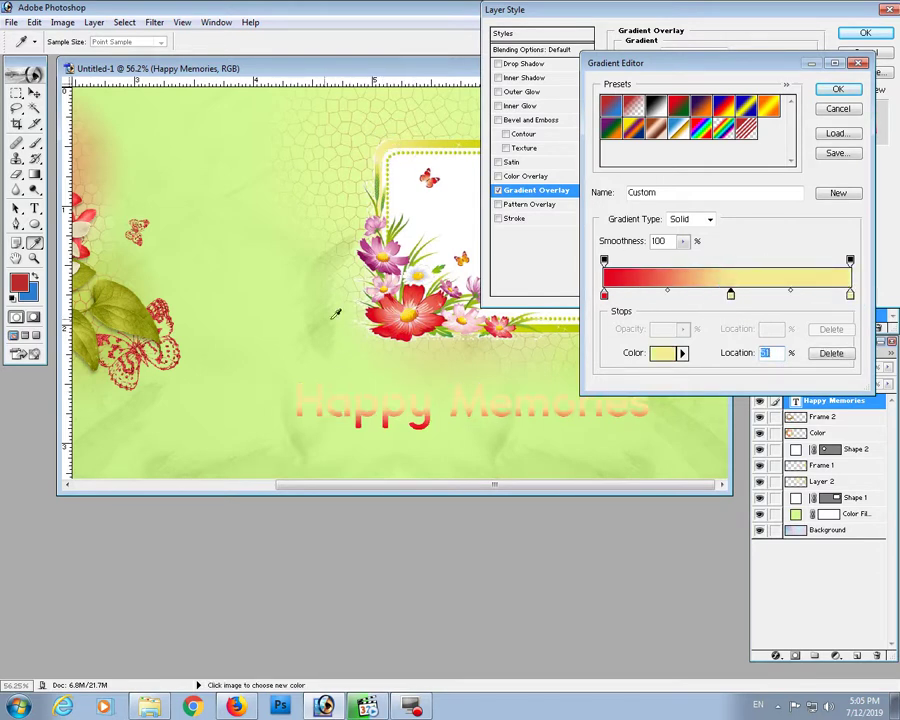
pyautogui.click(374, 246)
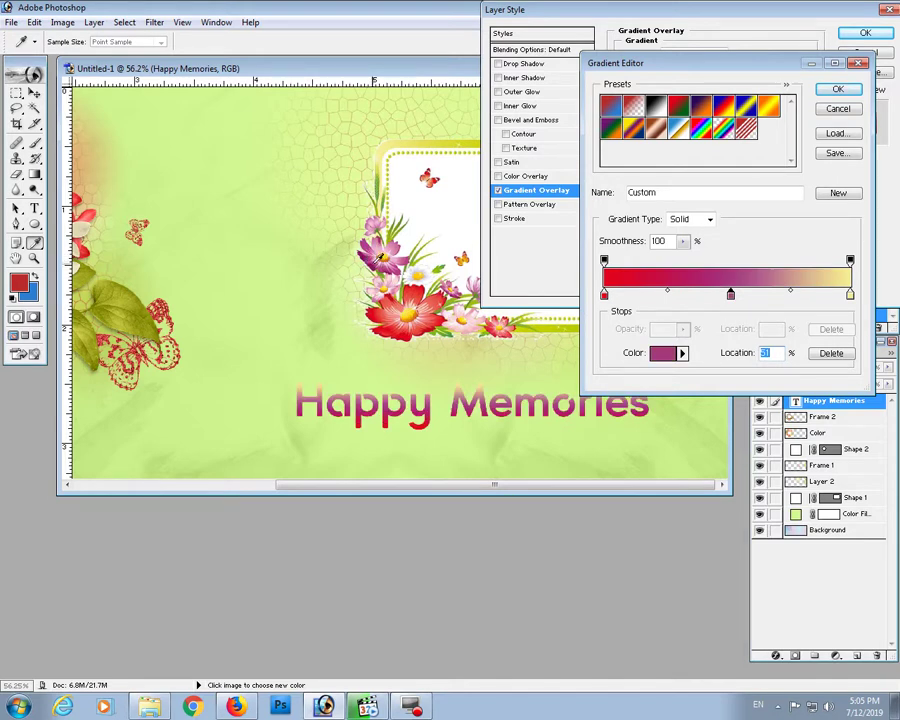
pyautogui.click(380, 258)
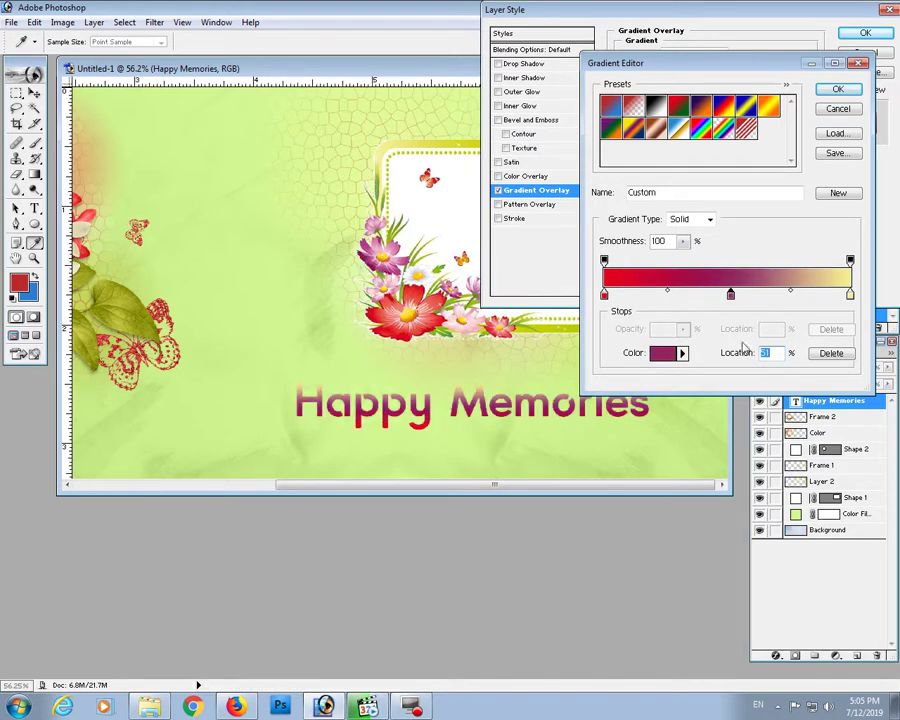
pyautogui.moveTo(731, 296); pyautogui.dragTo(715, 296)
# - Change the ending stop to a lighter, slightly greener saturated yellow
pyautogui.click(849, 294)
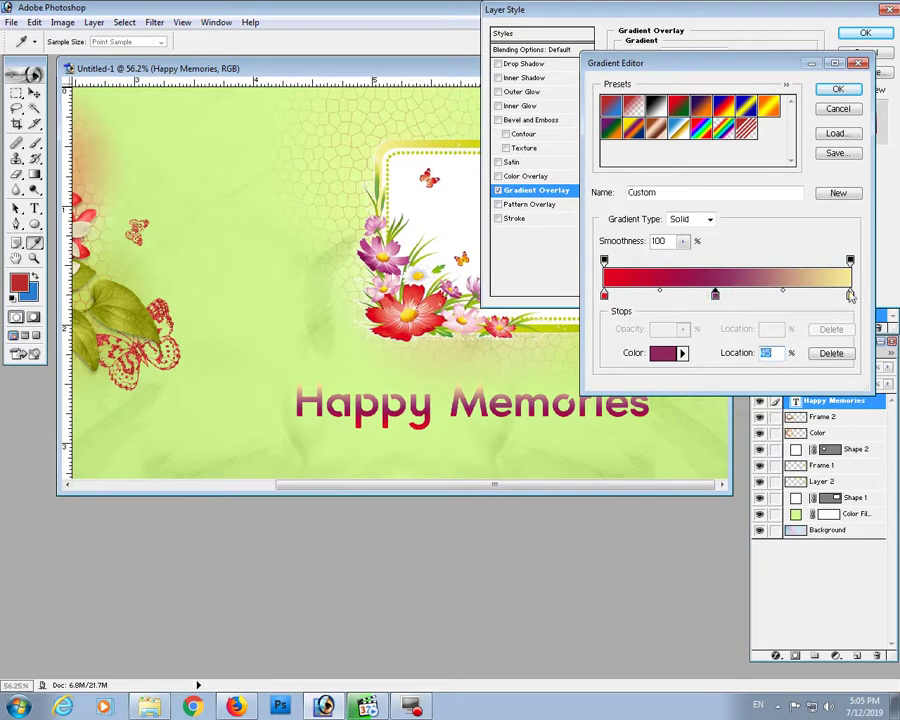
pyautogui.click(664, 352)
pyautogui.click(716, 151)
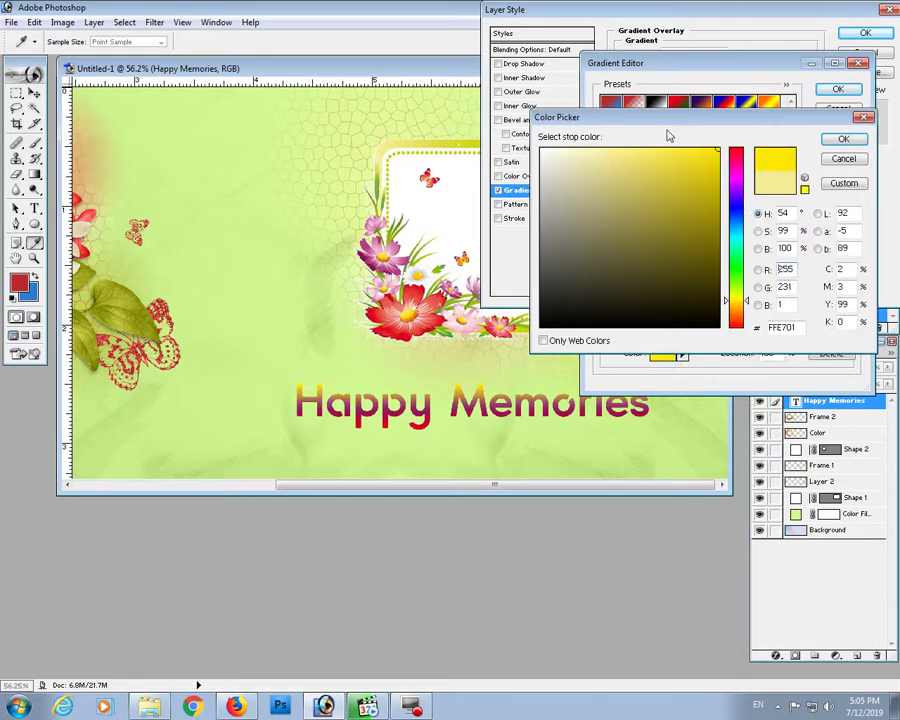
pyautogui.moveTo(737, 303); pyautogui.dragTo(737, 296)
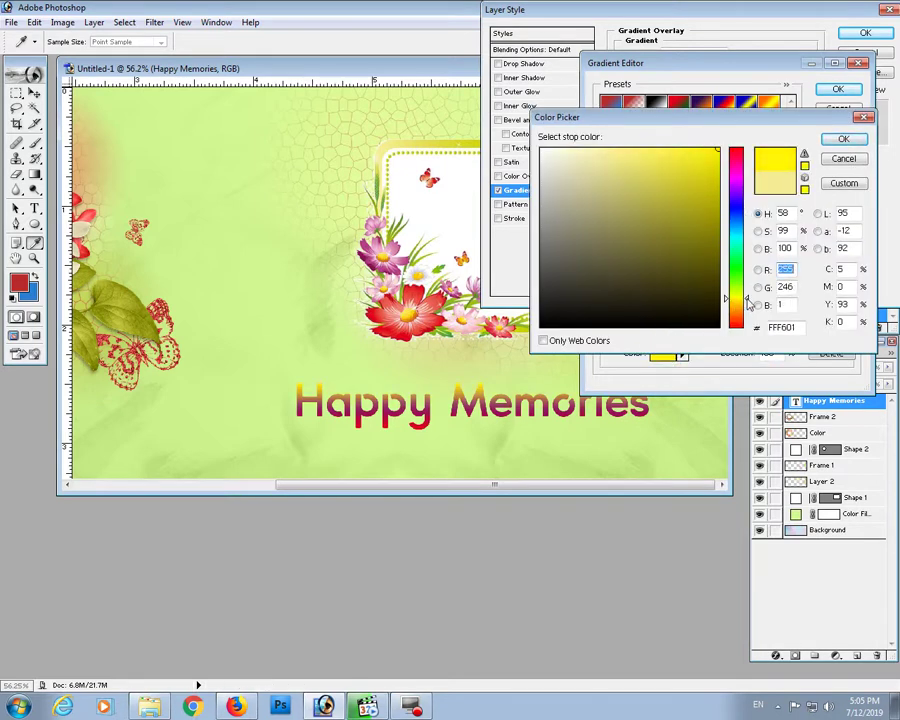
pyautogui.moveTo(702, 197); pyautogui.dragTo(703, 152)
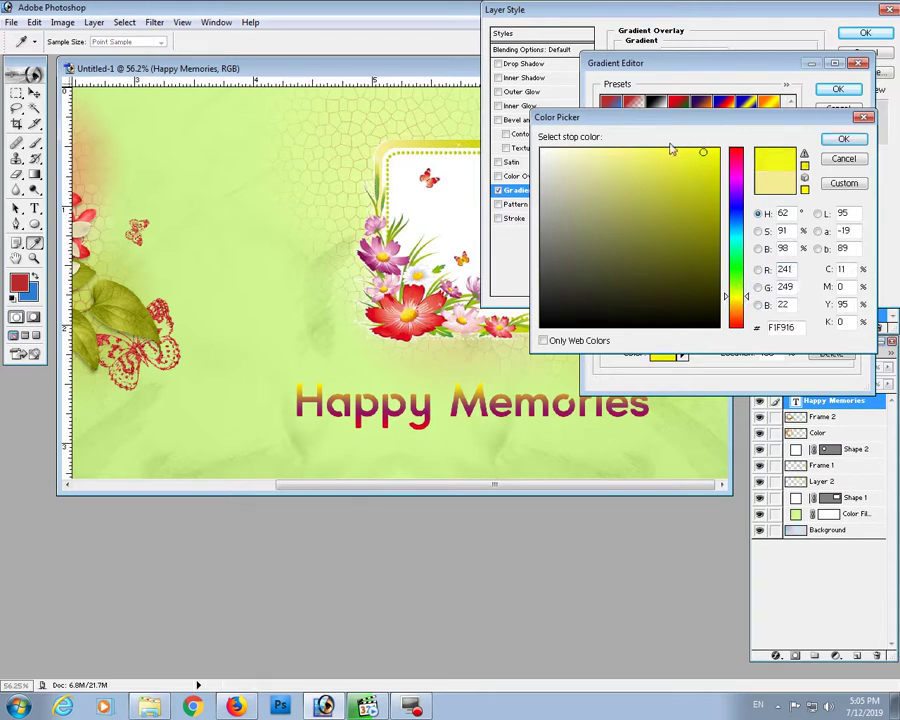
pyautogui.click(843, 139)
# - Remove the magenta stop and add stops at 38% (red) and 64%
pyautogui.click(715, 295)
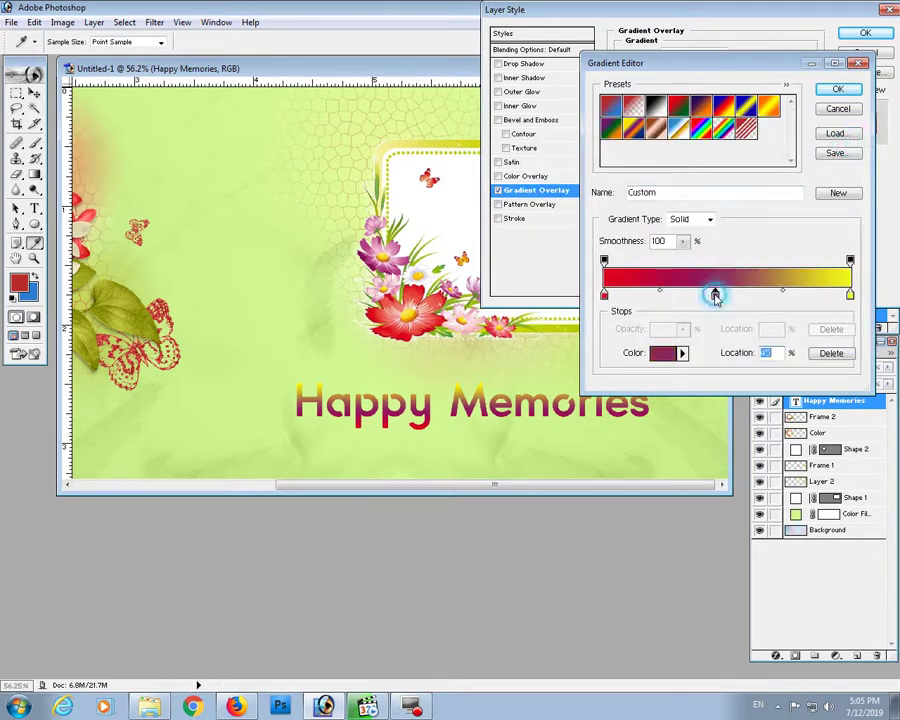
pyautogui.click(831, 353)
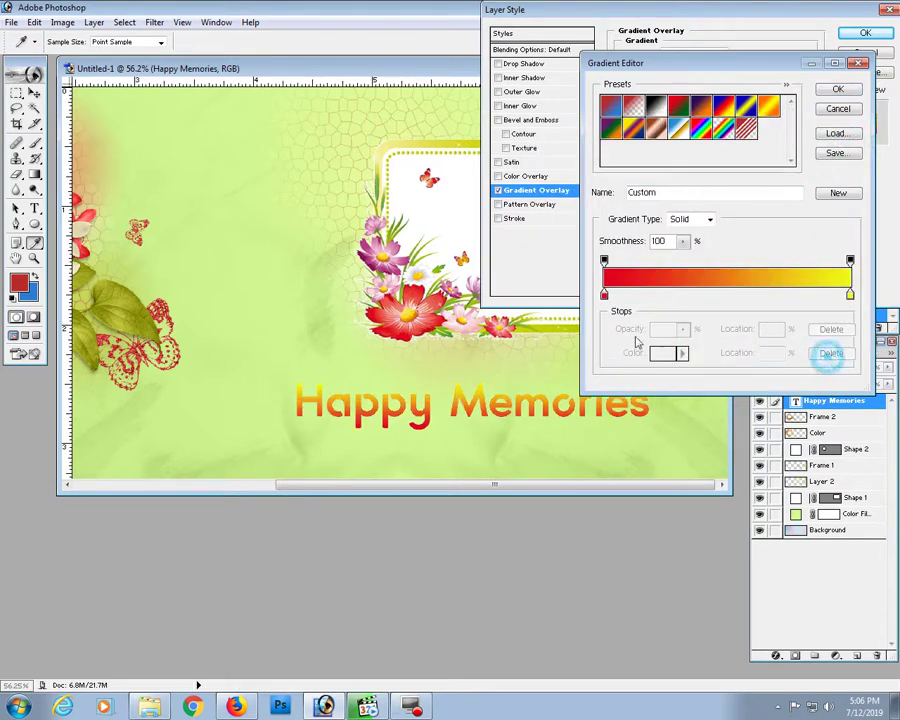
pyautogui.click(604, 294)
pyautogui.click(673, 295)
pyautogui.moveTo(673, 295); pyautogui.dragTo(698, 295)
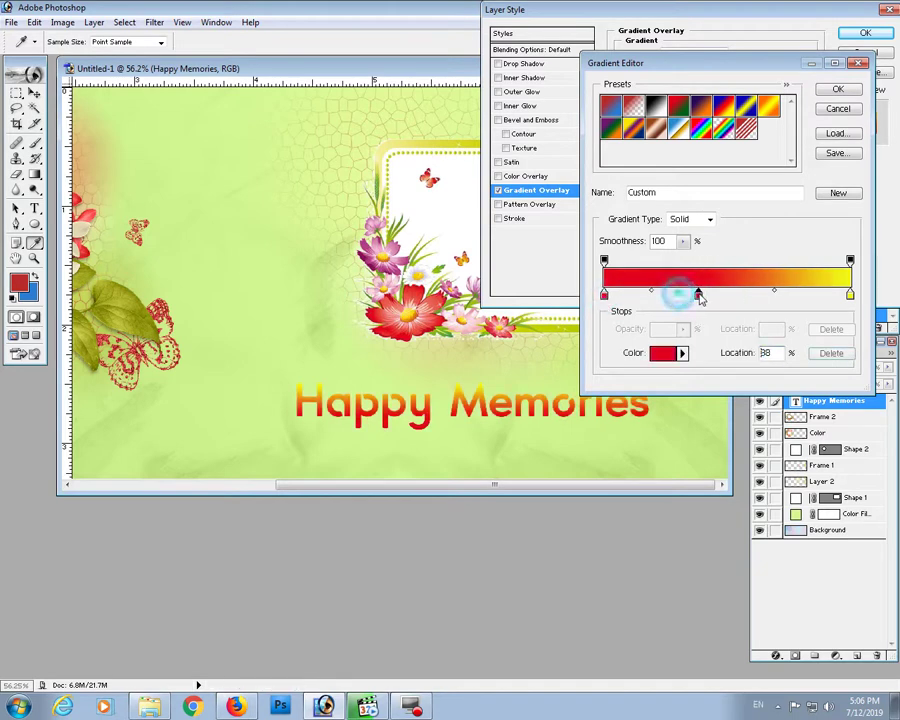
pyautogui.moveTo(778, 295); pyautogui.dragTo(762, 295)
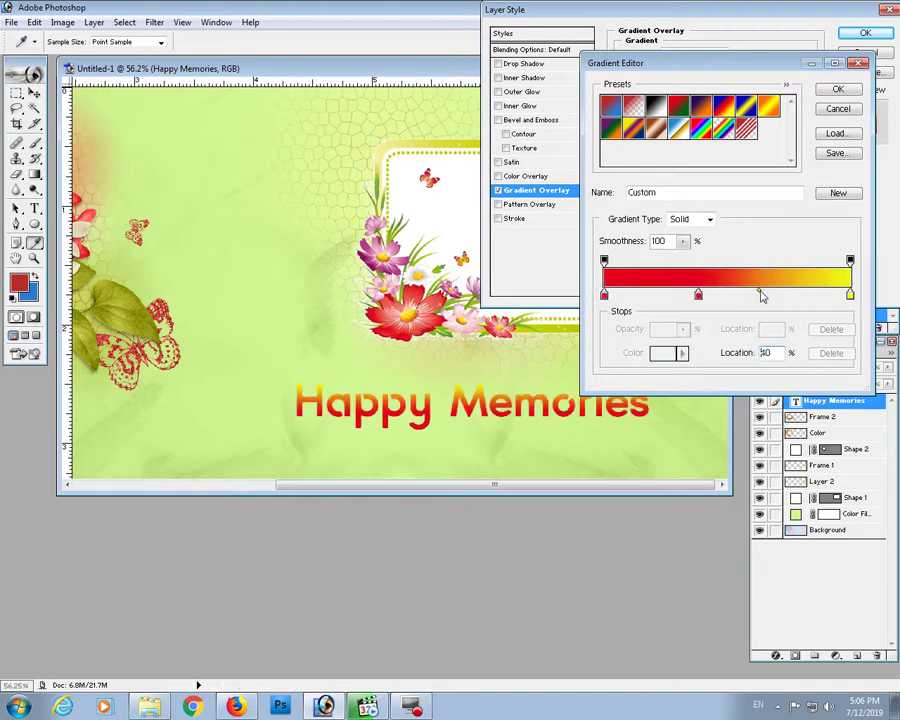
pyautogui.click(762, 295)
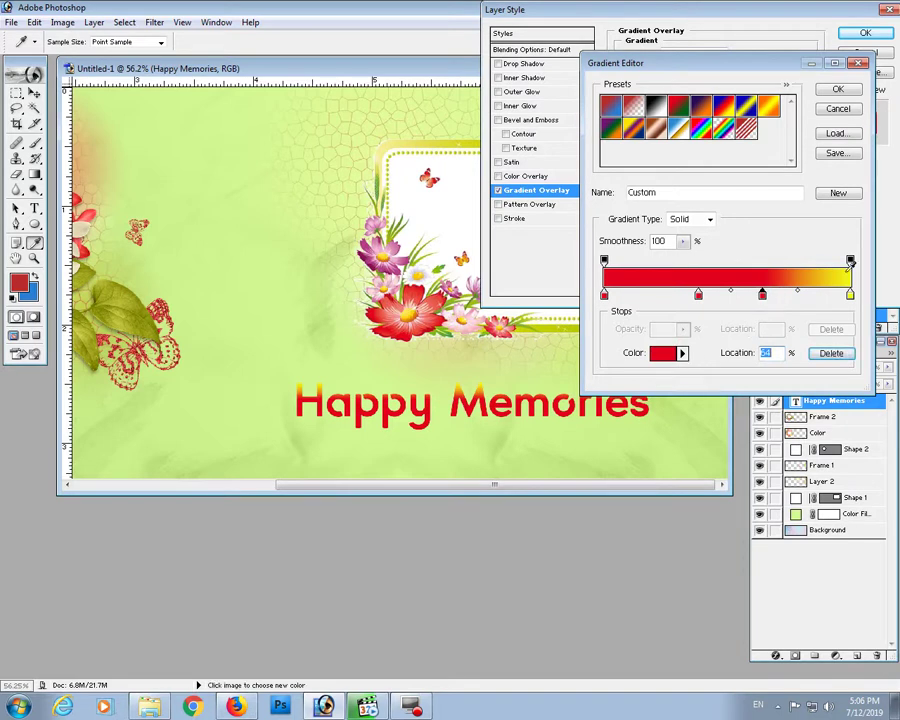
# - Set the ending stop to yellow FEFE63 and place red at 22%, yellow at 79%
pyautogui.click(849, 294)
pyautogui.click(664, 352)
pyautogui.moveTo(616, 158)
pyautogui.mouseDown()
pyautogui.moveTo(586, 150)
pyautogui.moveTo(649, 148)
pyautogui.mouseUp()
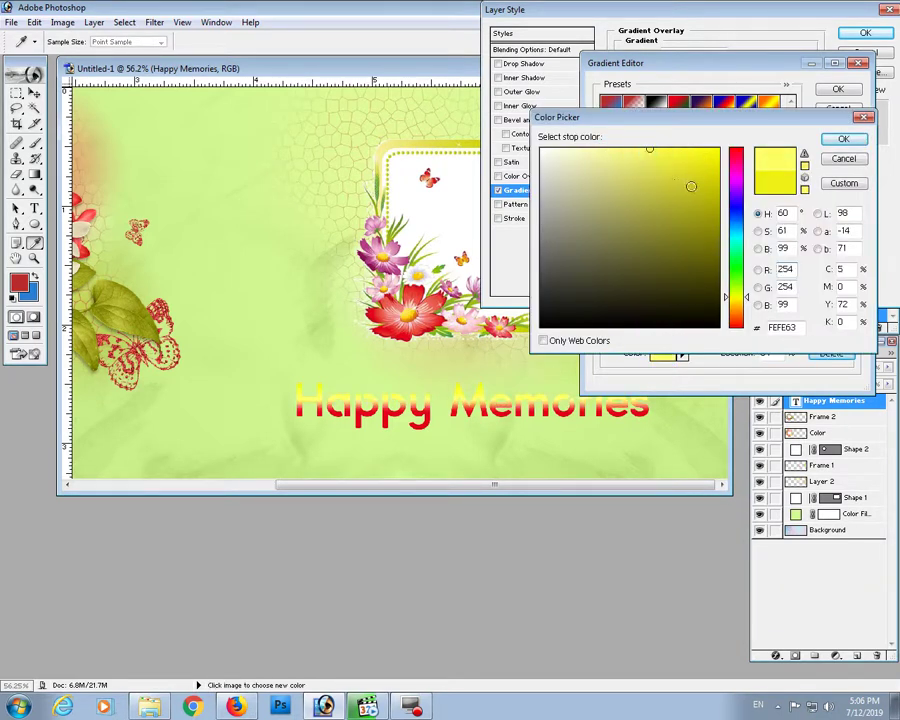
pyautogui.click(842, 139)
pyautogui.moveTo(699, 296); pyautogui.dragTo(658, 295)
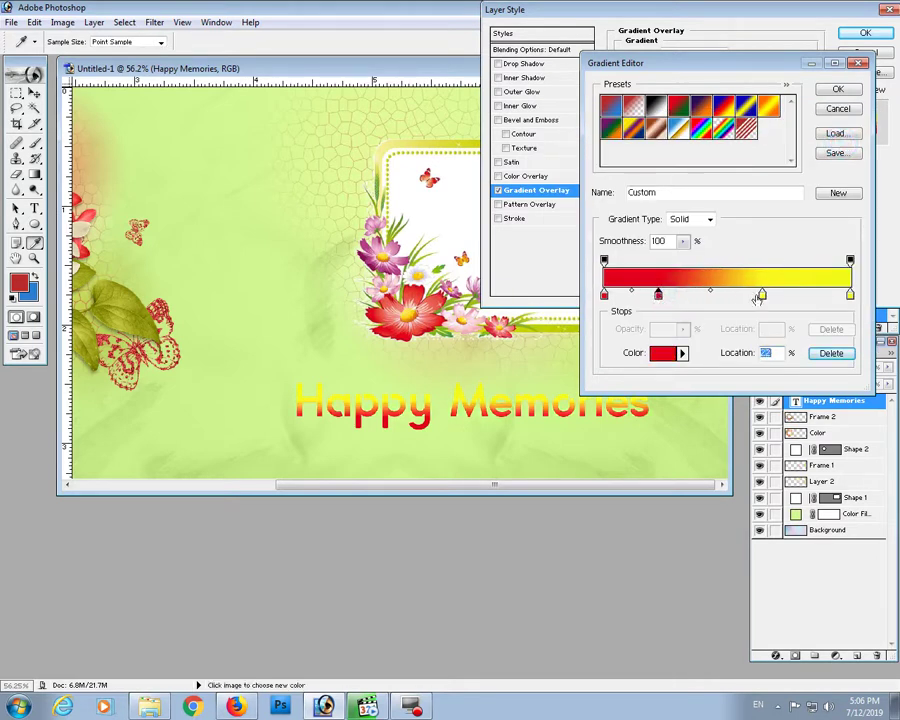
pyautogui.moveTo(762, 295); pyautogui.dragTo(799, 295)
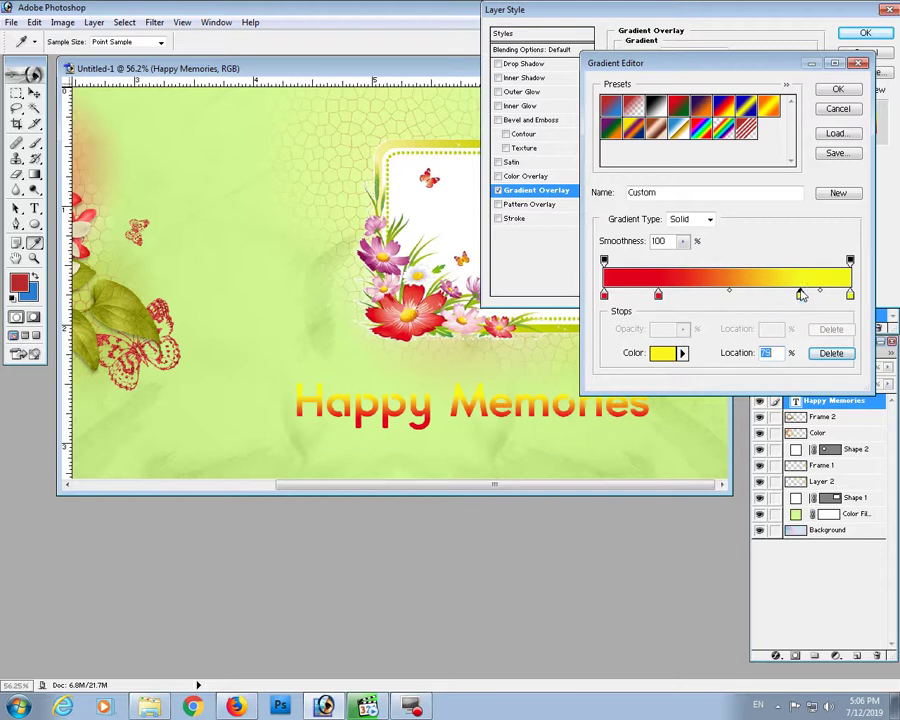
# - Add an Inner Bevel with more depth and a lower-opacity drop shadow at about 23°, 9 px
pyautogui.click(840, 89)
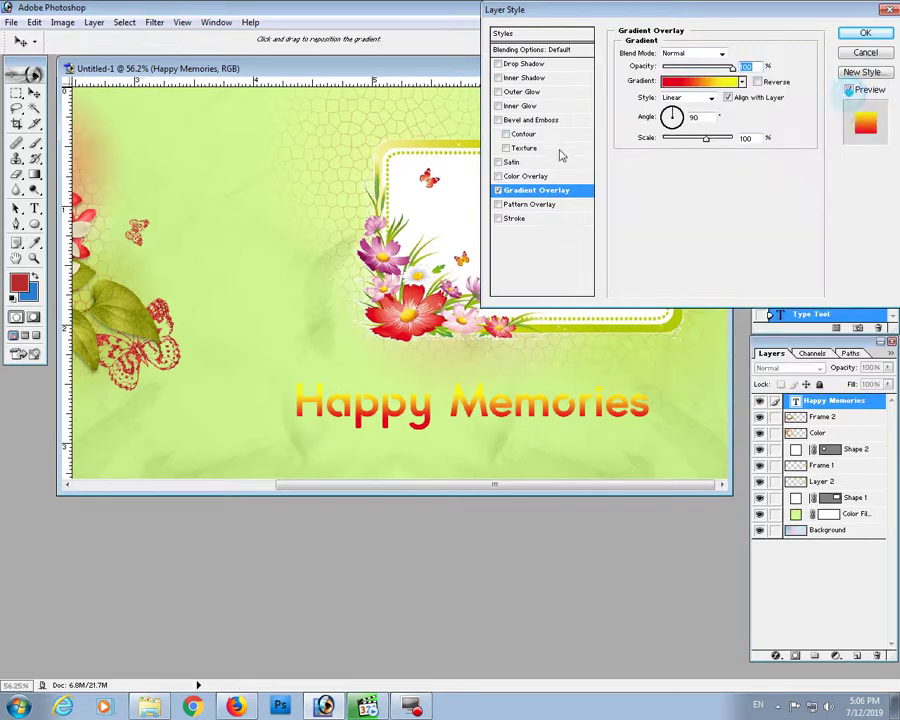
pyautogui.click(530, 120)
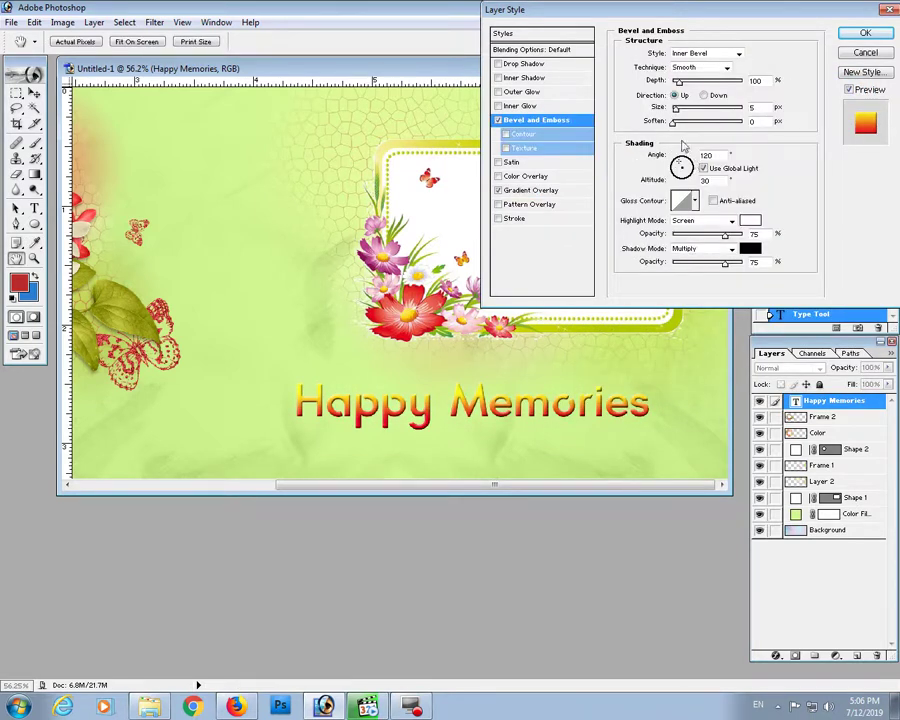
pyautogui.moveTo(676, 111); pyautogui.dragTo(676, 118)
pyautogui.moveTo(683, 81)
pyautogui.mouseDown()
pyautogui.moveTo(696, 86)
pyautogui.moveTo(665, 86)
pyautogui.mouseUp()
pyautogui.click(523, 64)
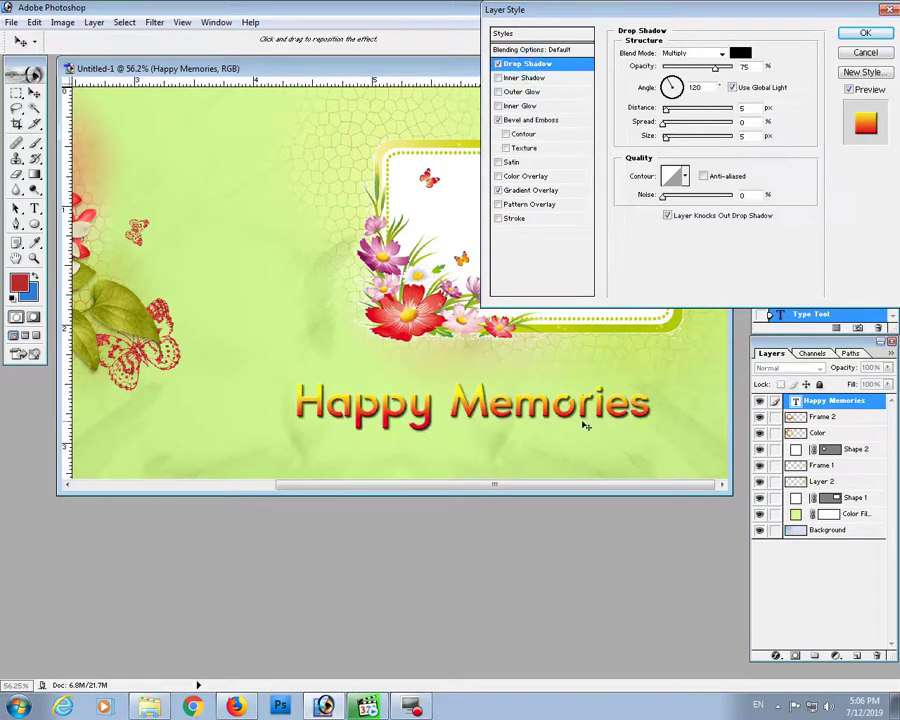
pyautogui.moveTo(578, 418); pyautogui.dragTo(580, 426)
pyautogui.moveTo(714, 73); pyautogui.dragTo(694, 76)
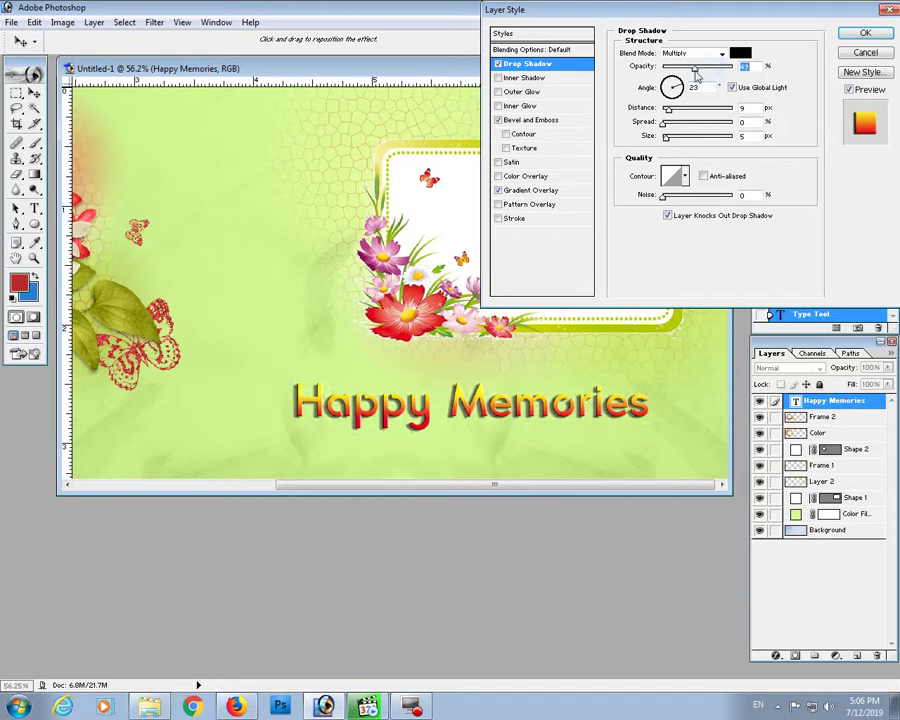
# - Scale the Happy Memories text to about 86% and move it up-right beneath the panel
pyautogui.click(865, 33)
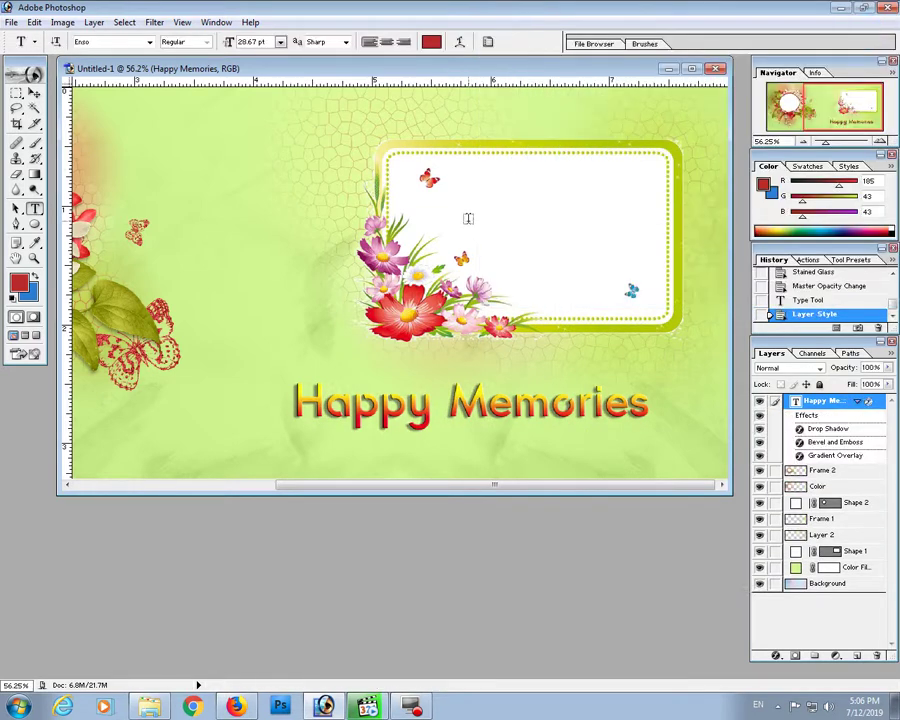
pyautogui.click(33, 92)
pyautogui.hotkey('ctrl', 't')
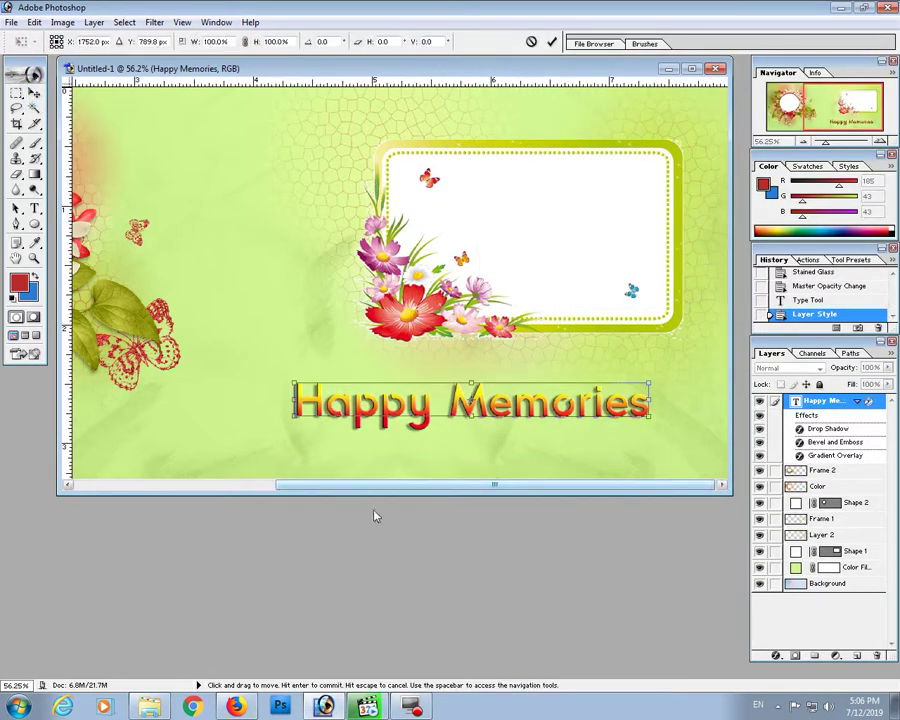
pyautogui.moveTo(293, 383); pyautogui.dragTo(343, 388)
pyautogui.moveTo(569, 404)
pyautogui.mouseDown()
pyautogui.moveTo(613, 398)
pyautogui.moveTo(615, 385)
pyautogui.mouseUp()
pyautogui.press('Return')
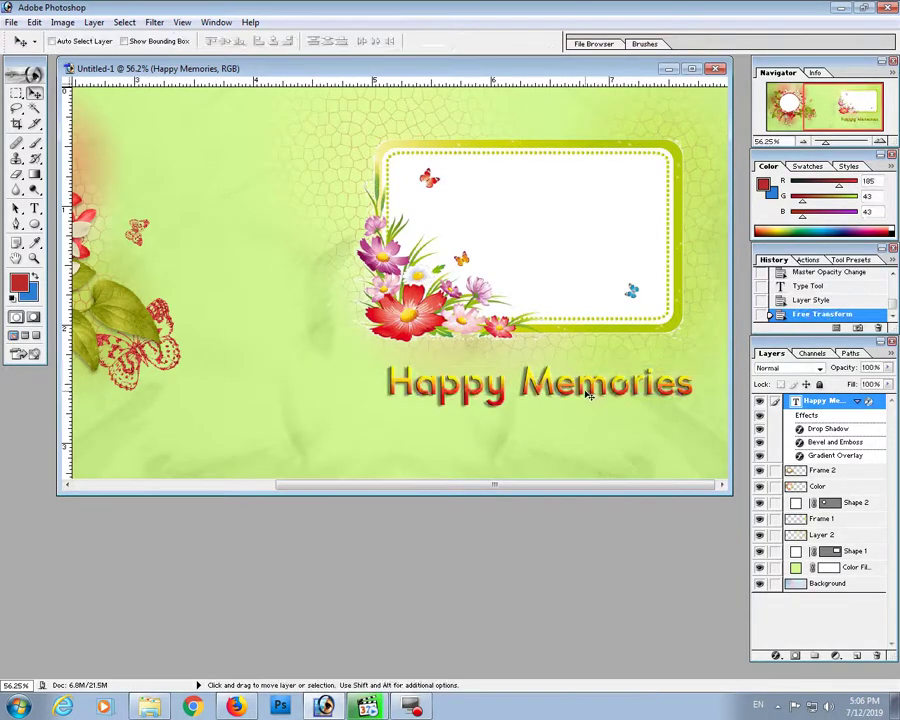
# - Fit the banner on screen and shift its window to reveal Frame 1.png
pyautogui.click(34, 257)
pyautogui.rightClick(436, 264)
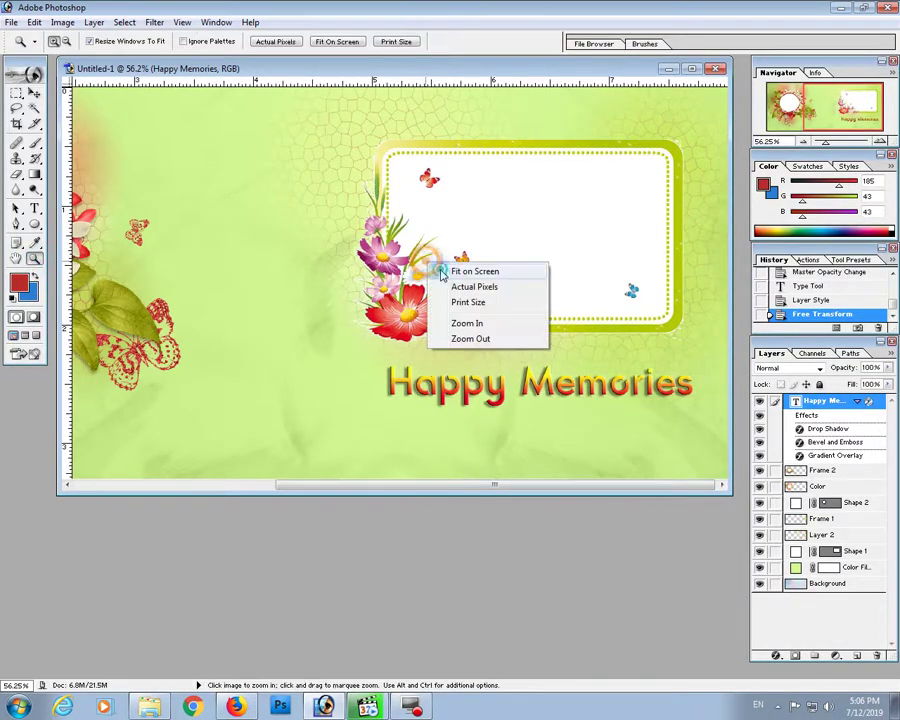
pyautogui.click(448, 268)
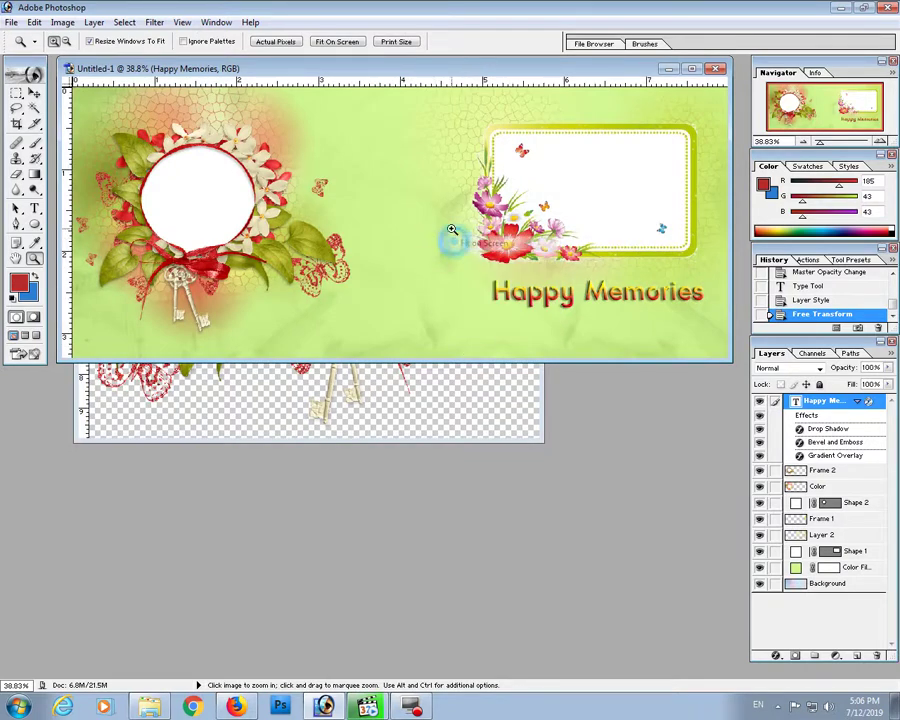
pyautogui.moveTo(546, 68)
pyautogui.mouseDown()
pyautogui.moveTo(531, 147)
pyautogui.moveTo(533, 137)
pyautogui.mouseUp()
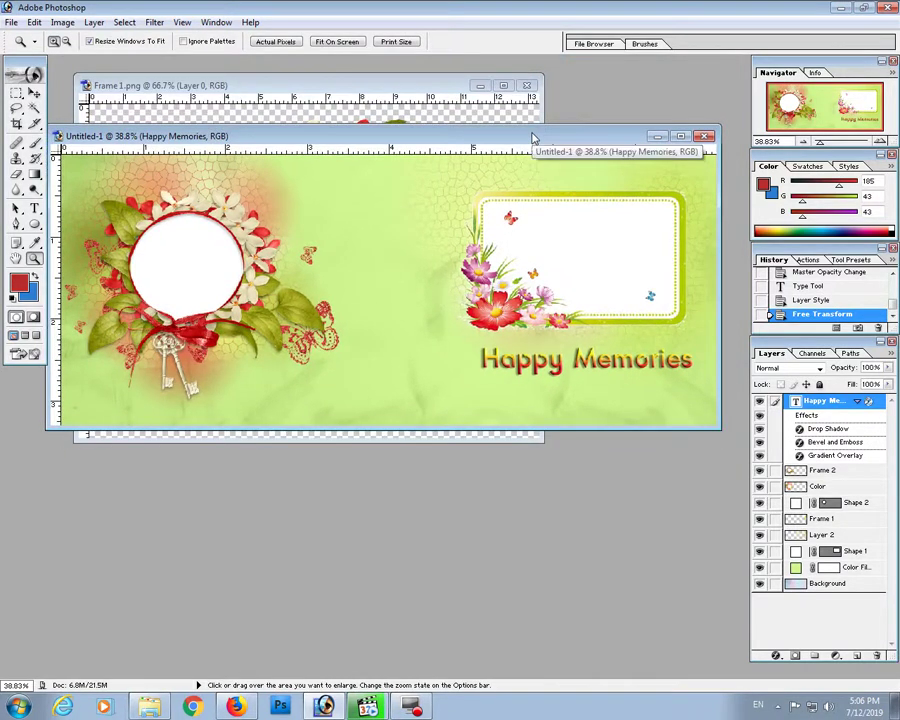